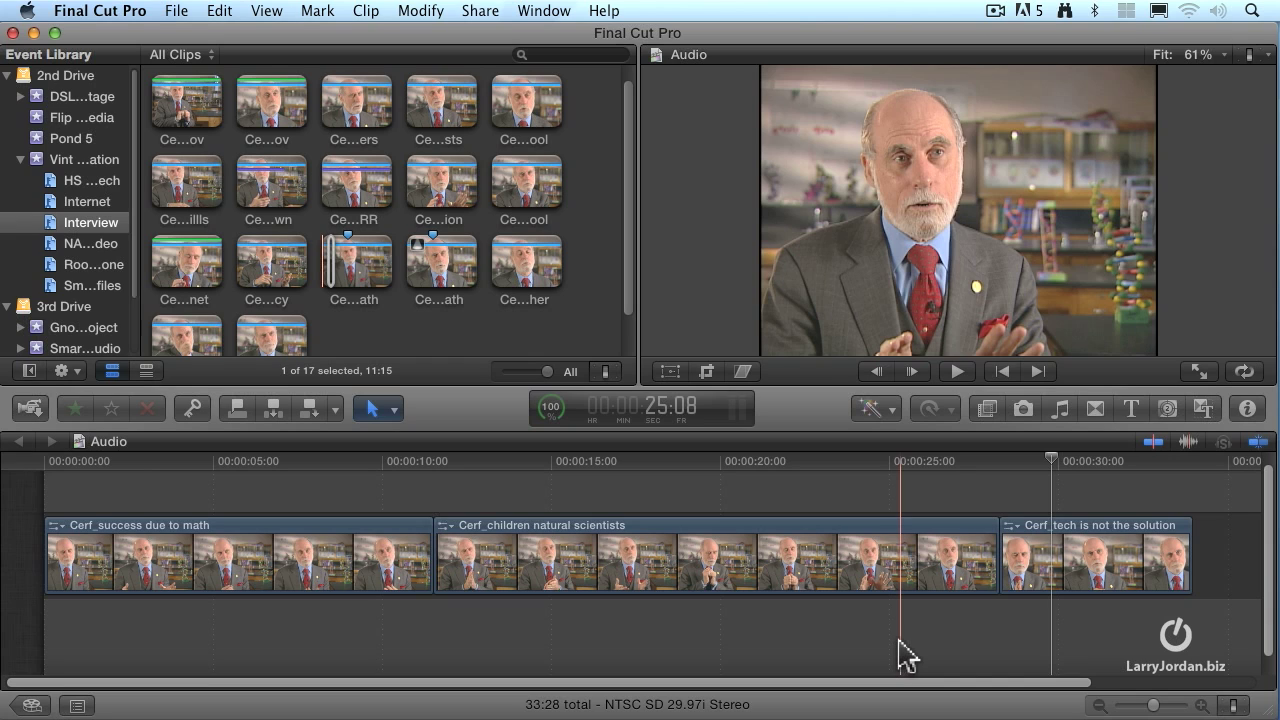
Preview the timeline clip appearance options in turn, from waveforms only through the filmstrip combinations to names only.
click(1236, 705)
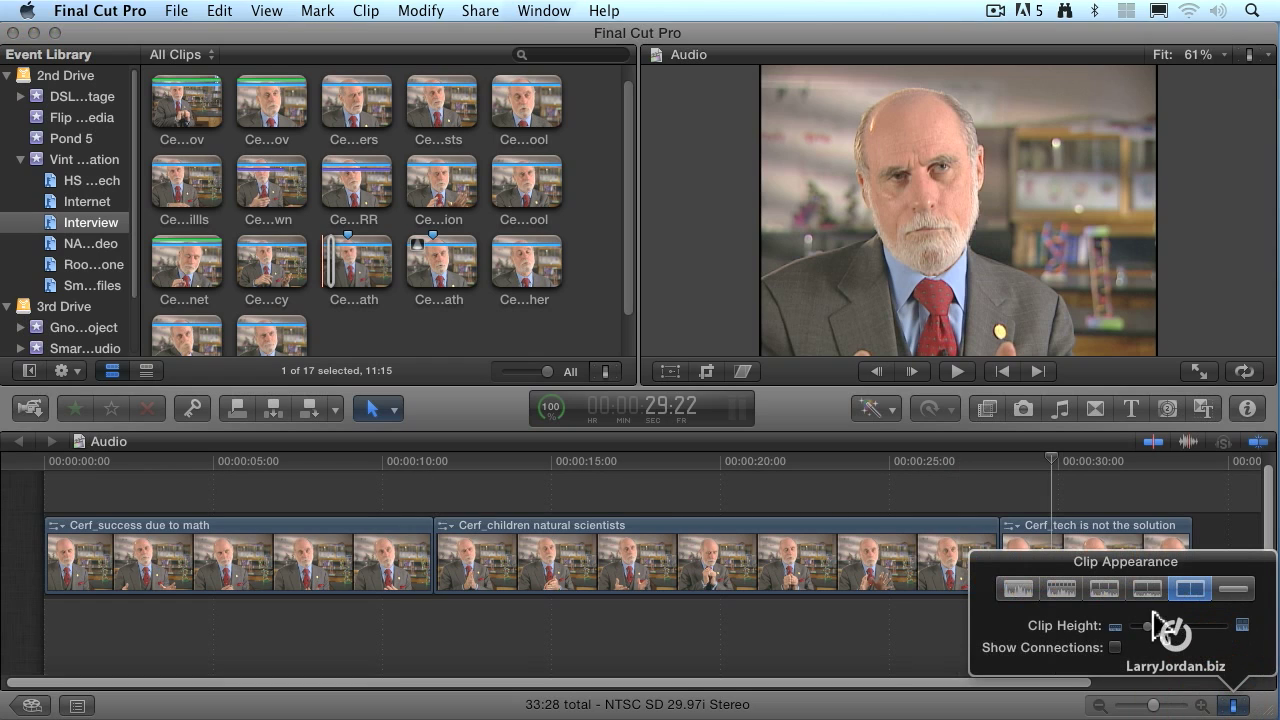
click(1017, 589)
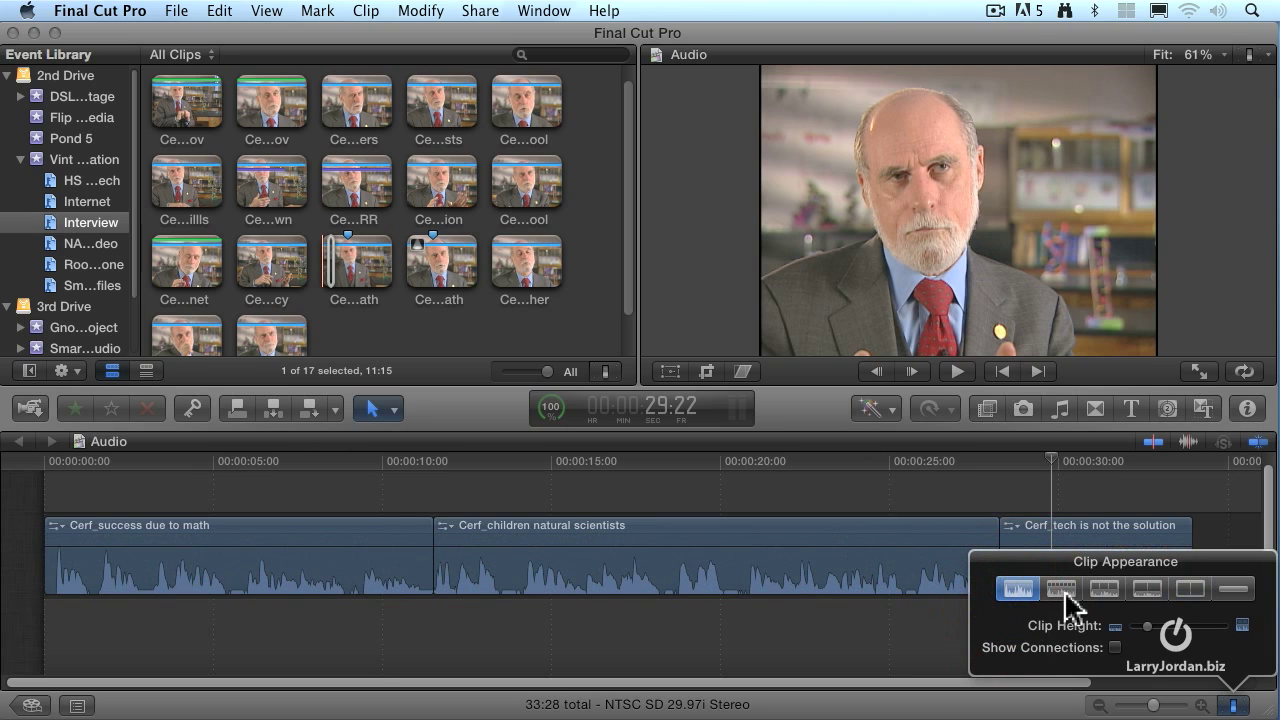
click(1062, 590)
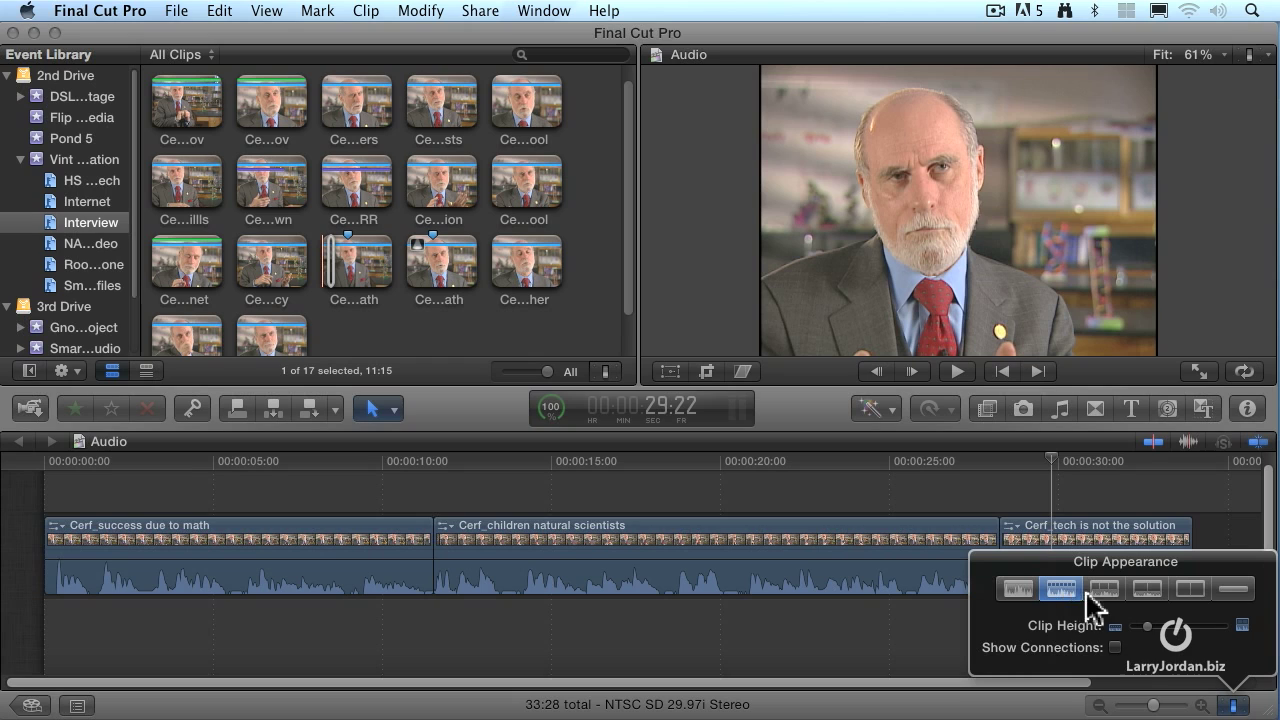
click(1102, 589)
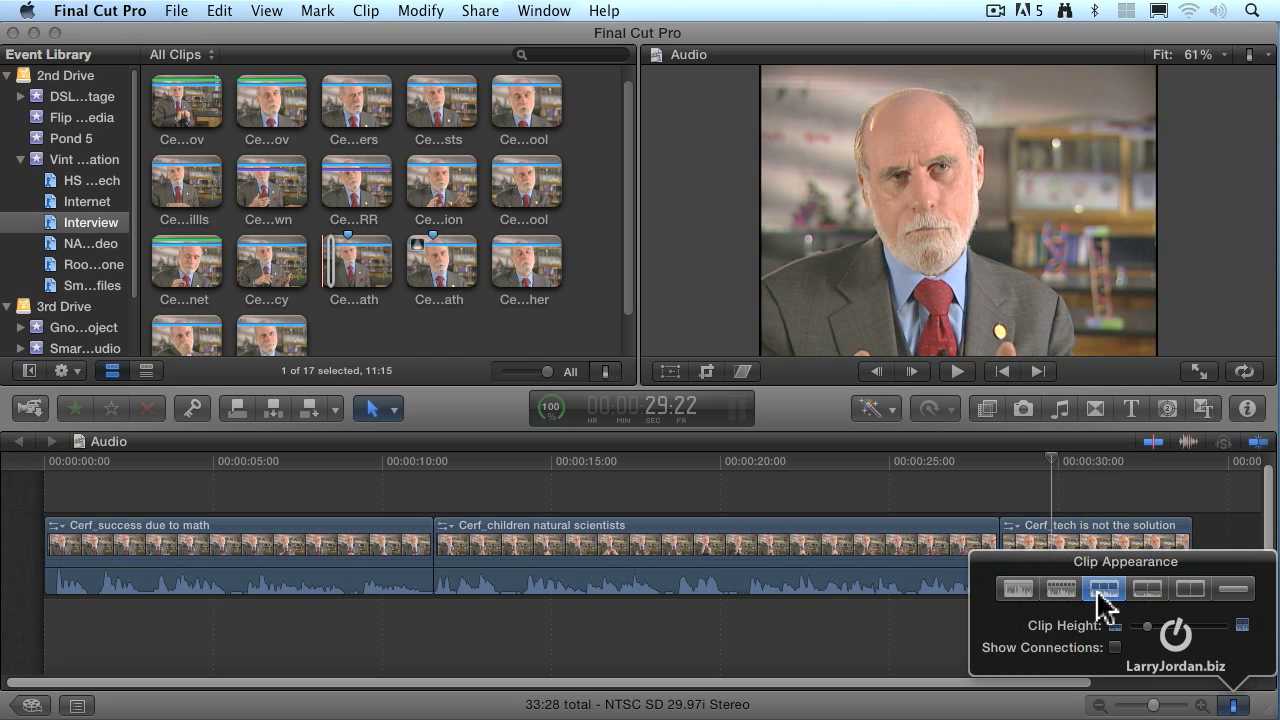
click(1148, 592)
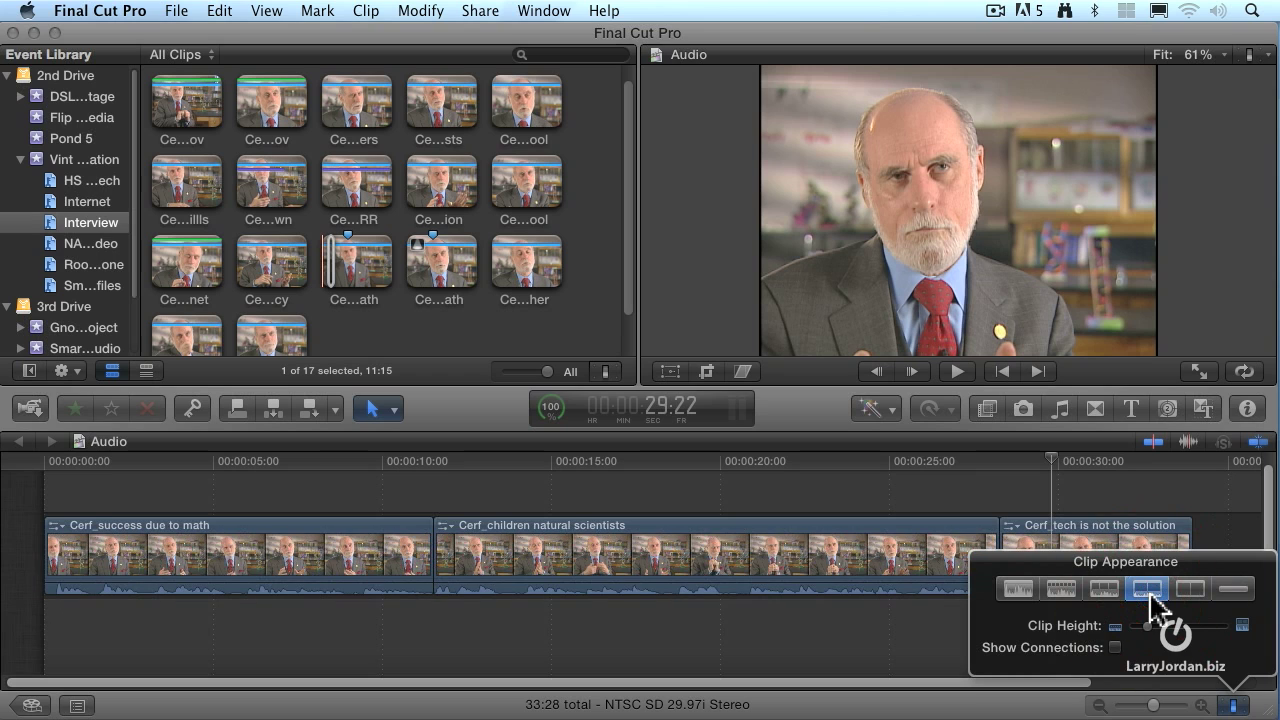
click(1189, 590)
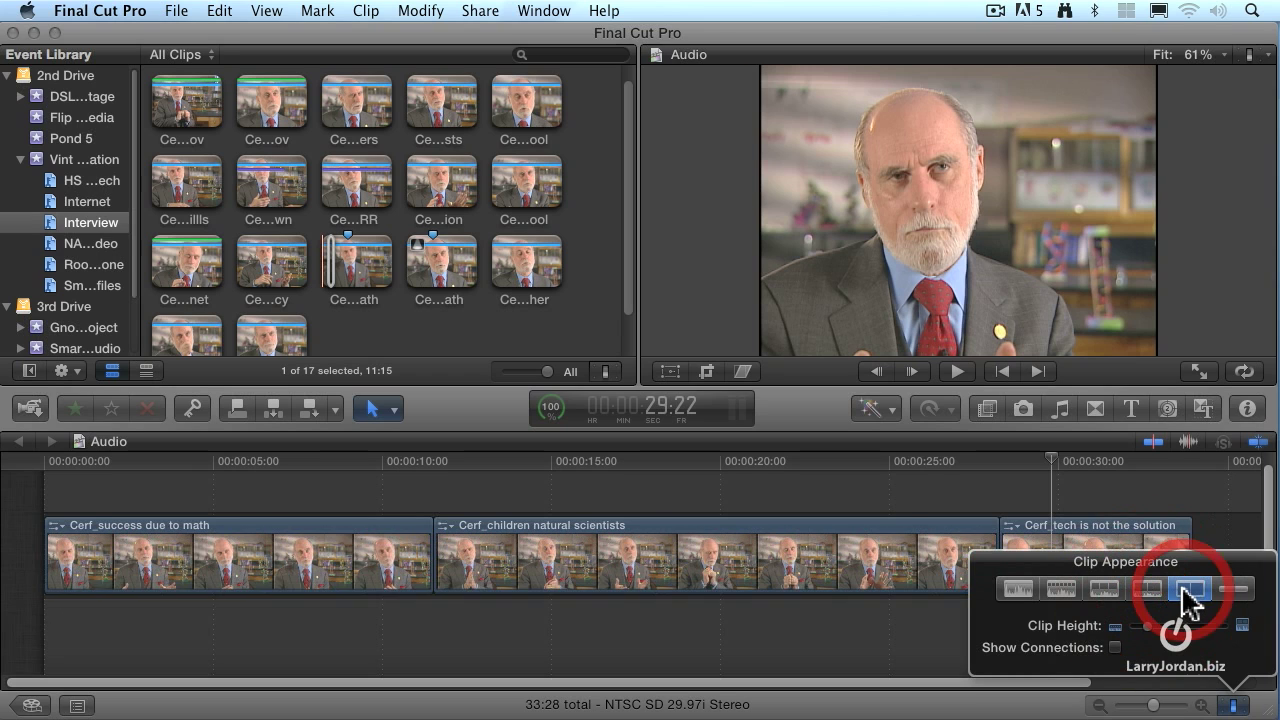
click(1234, 590)
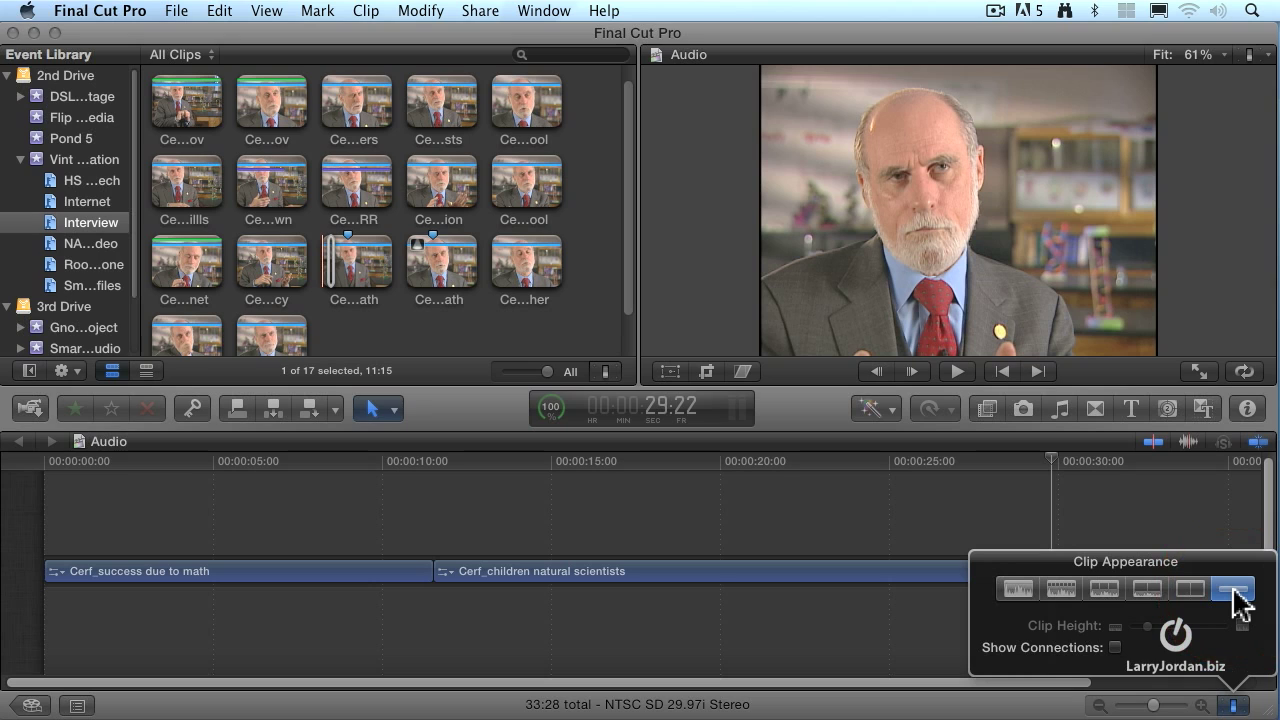
Display the timeline clips with equally sized filmstrips and audio waveforms, and increase the clip height.
click(1105, 592)
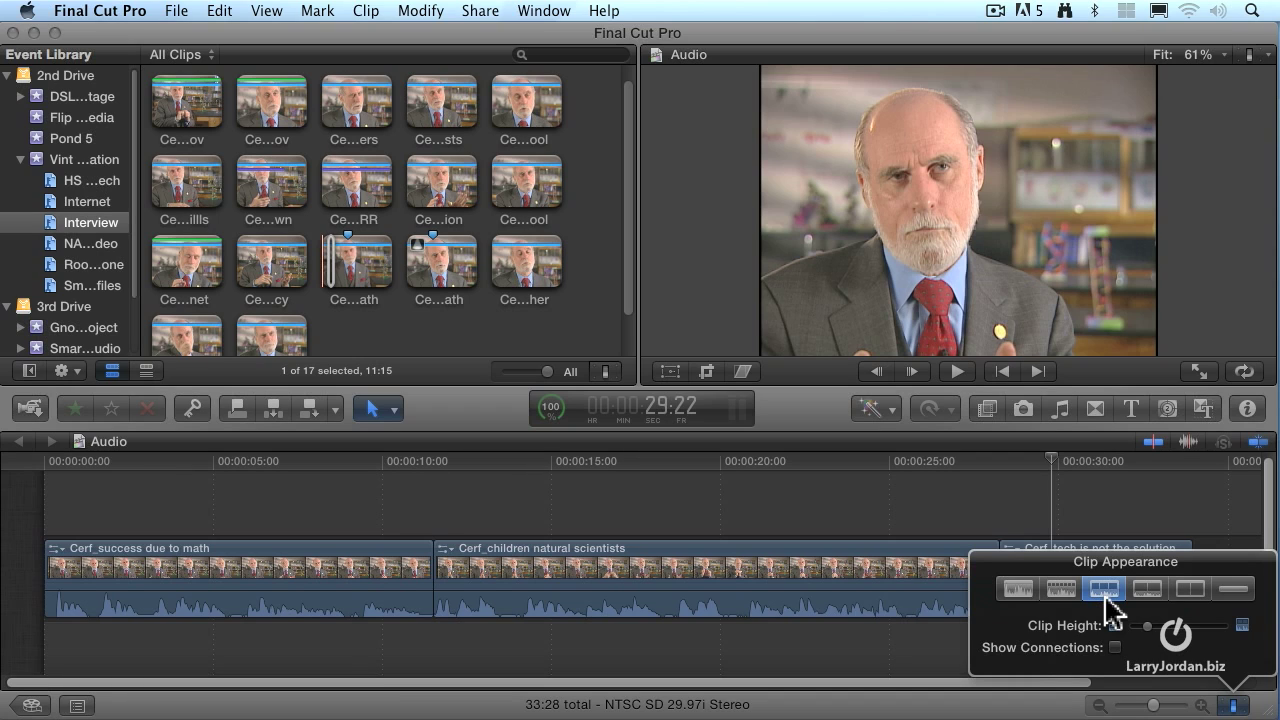
click(1148, 628)
drag(1148, 630, 1179, 636)
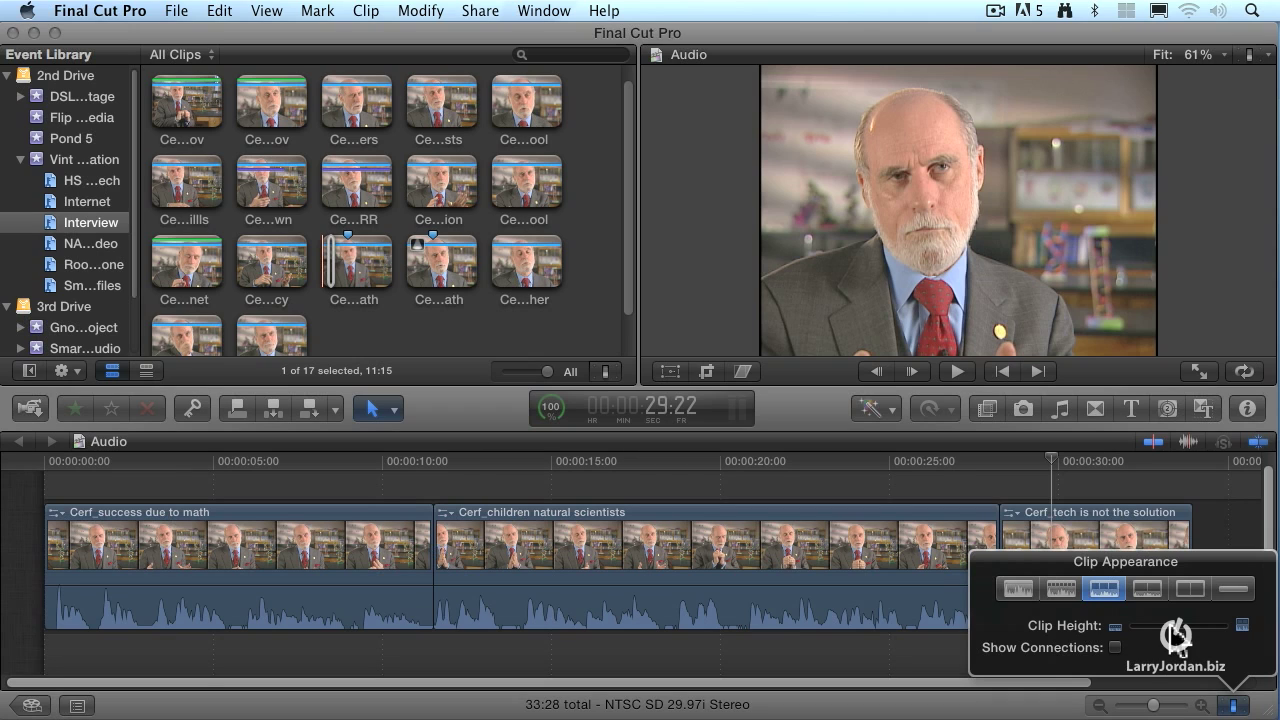
click(1233, 705)
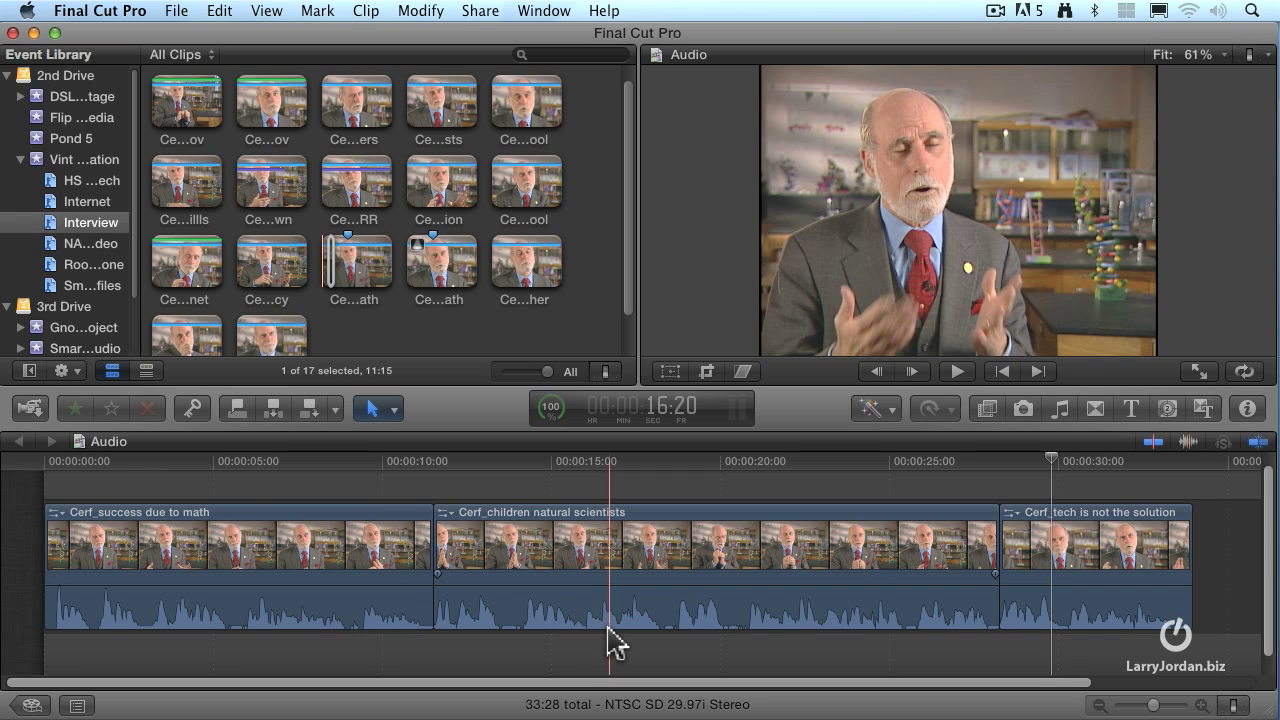
Examine the audio waveform of the "Cerf_children natural scientists" clip around 16 seconds in close-up and at overview scale.
key(super+equal)
key(super+equal)
key(super+equal)
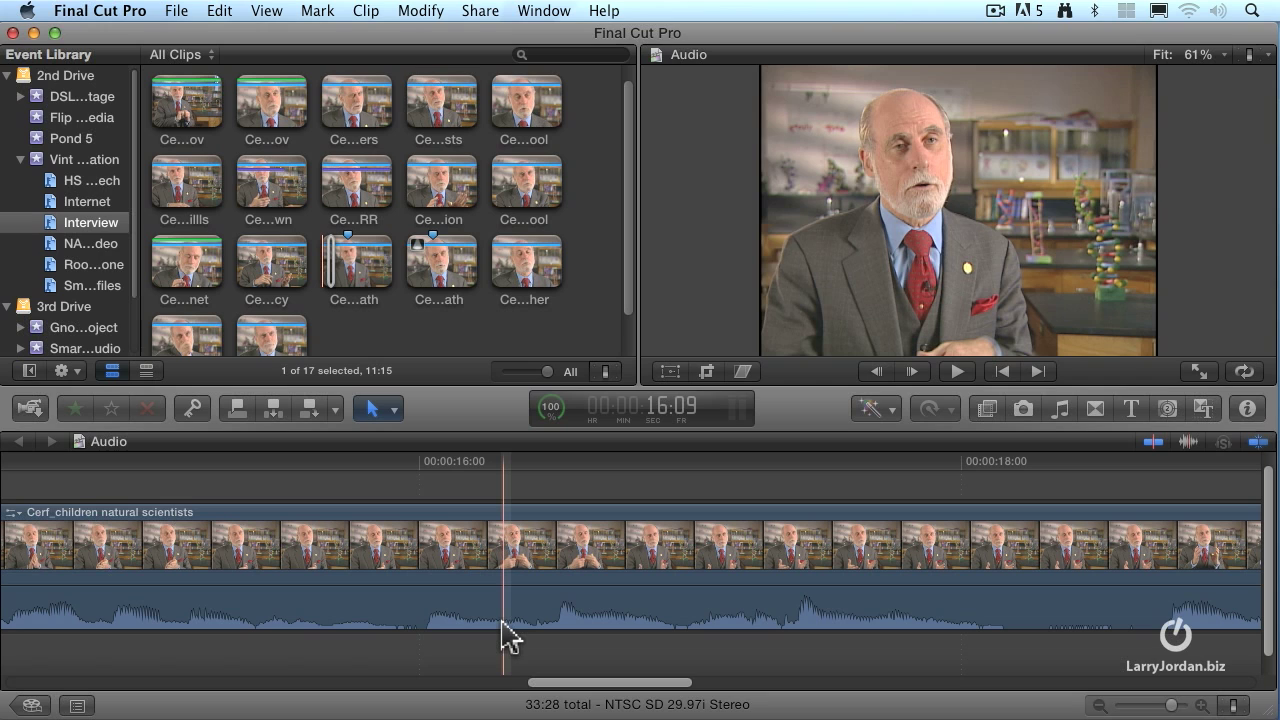
key(super+minus)
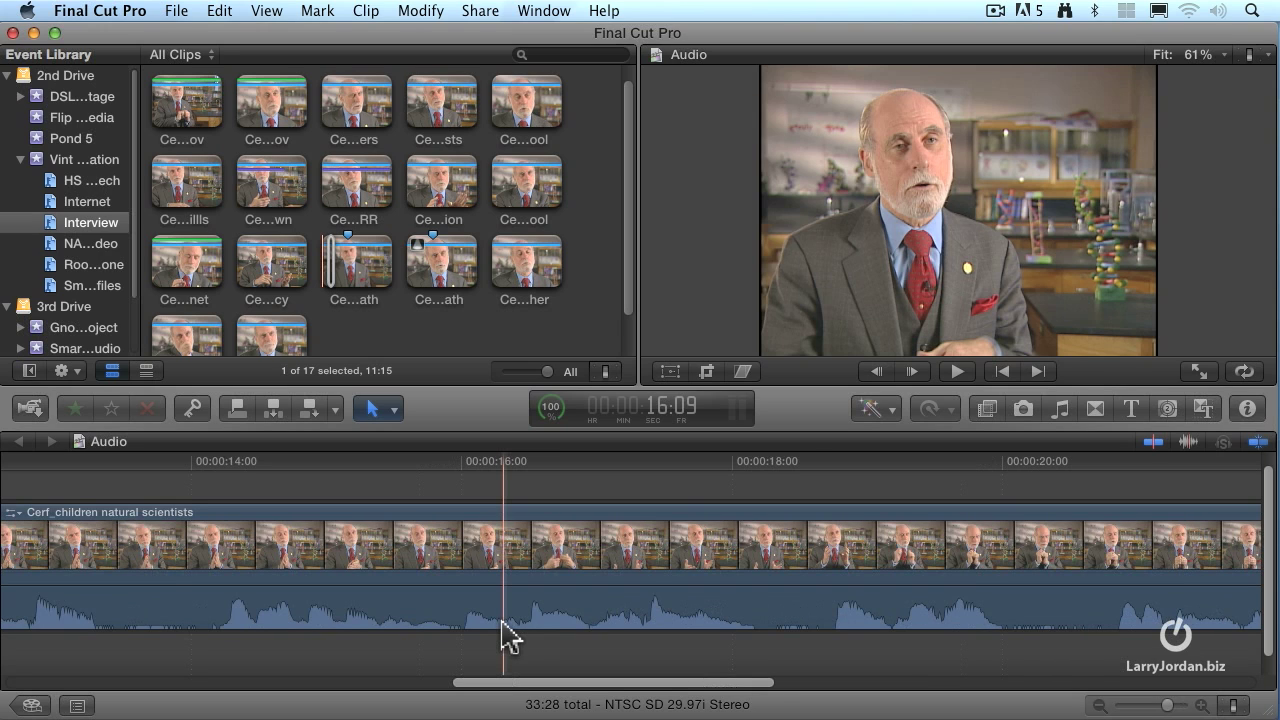
key(super+minus)
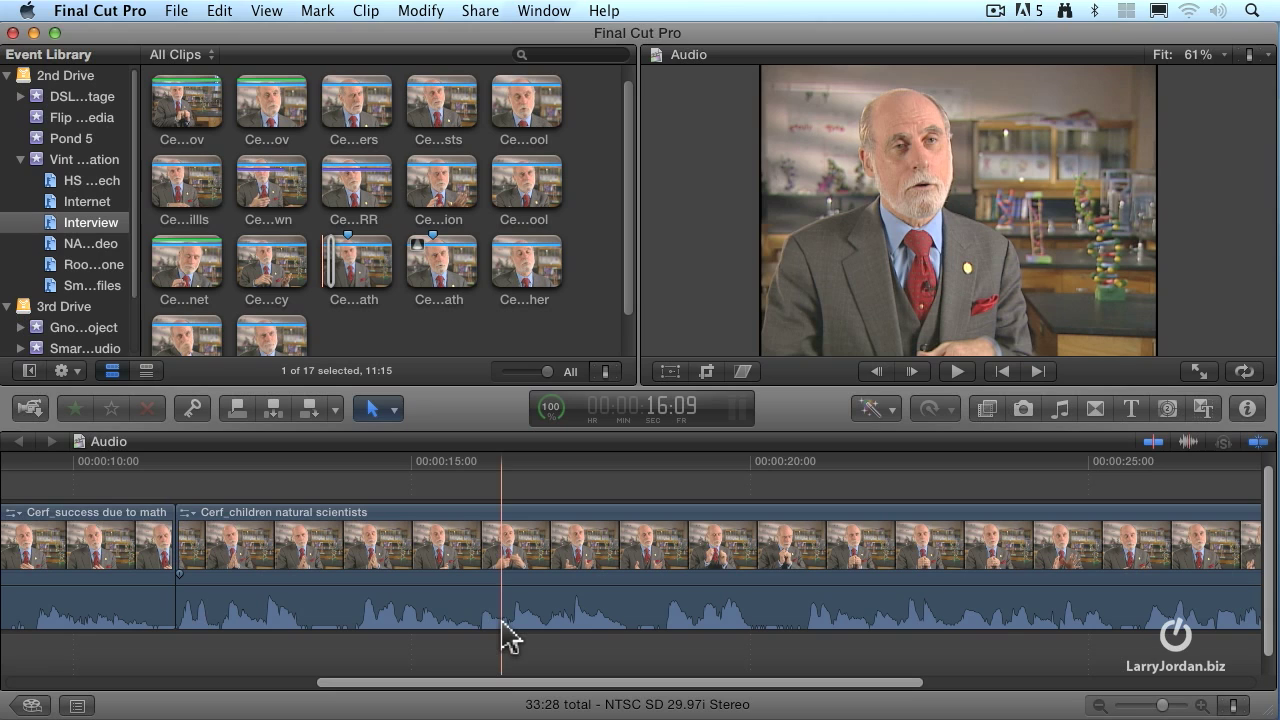
key(super+minus)
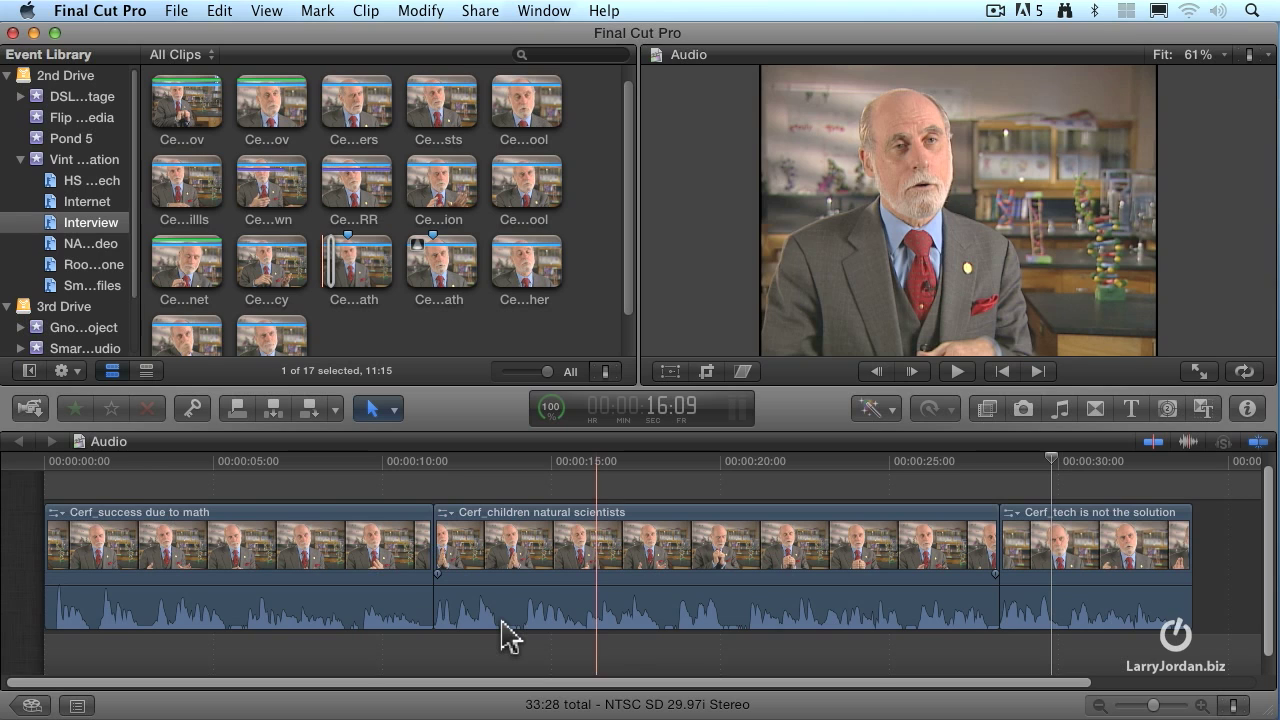
Play the first timeline clip from about 4:22 in short stretches to watch the small audio level display.
click(207, 480)
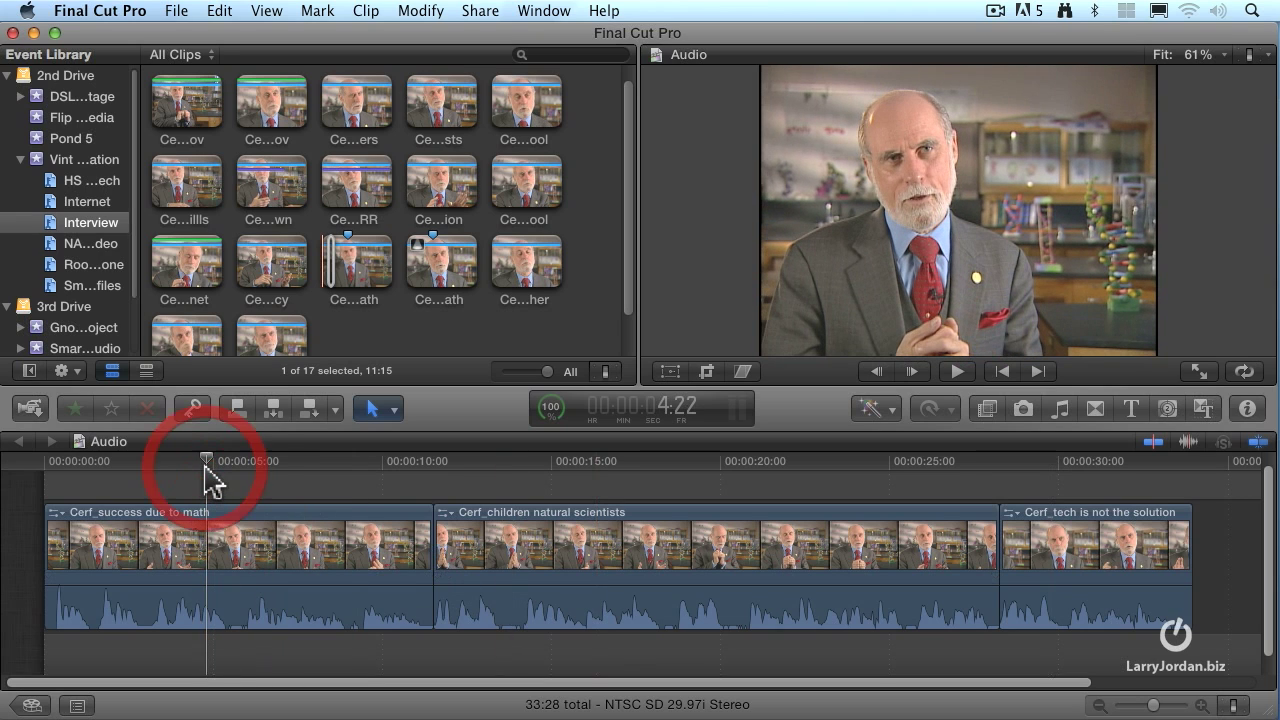
key(space)
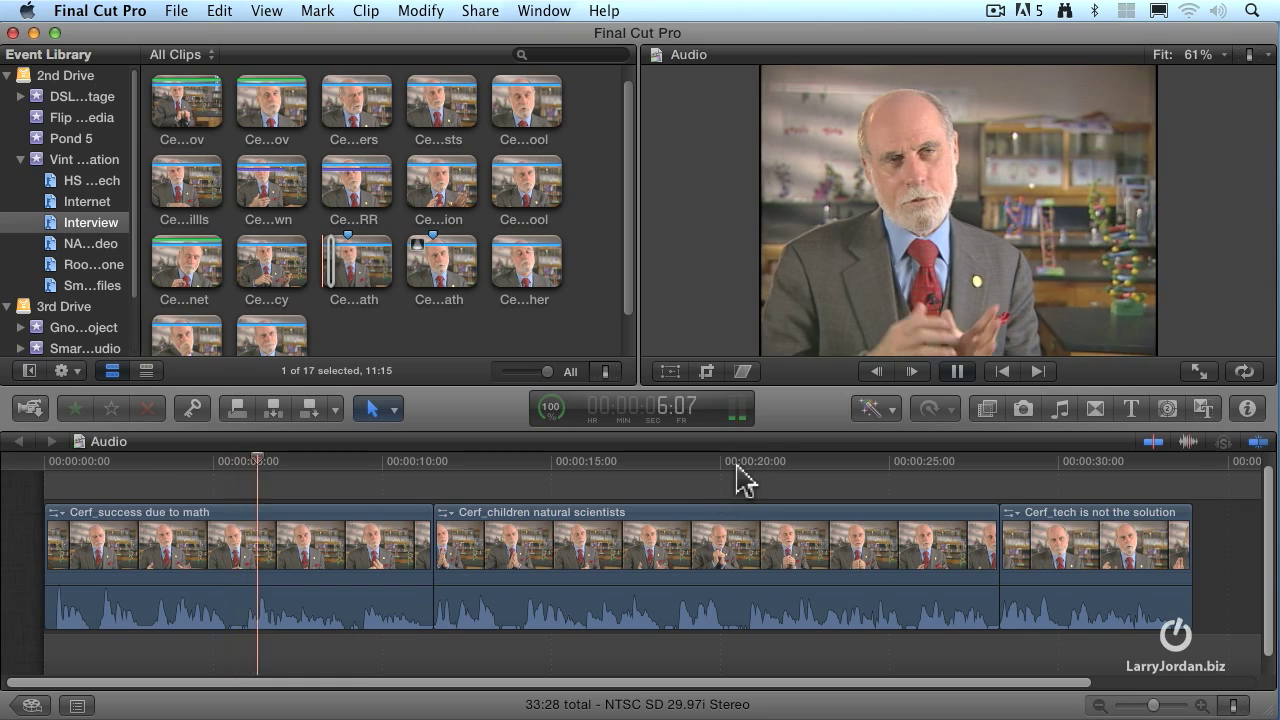
key(space)
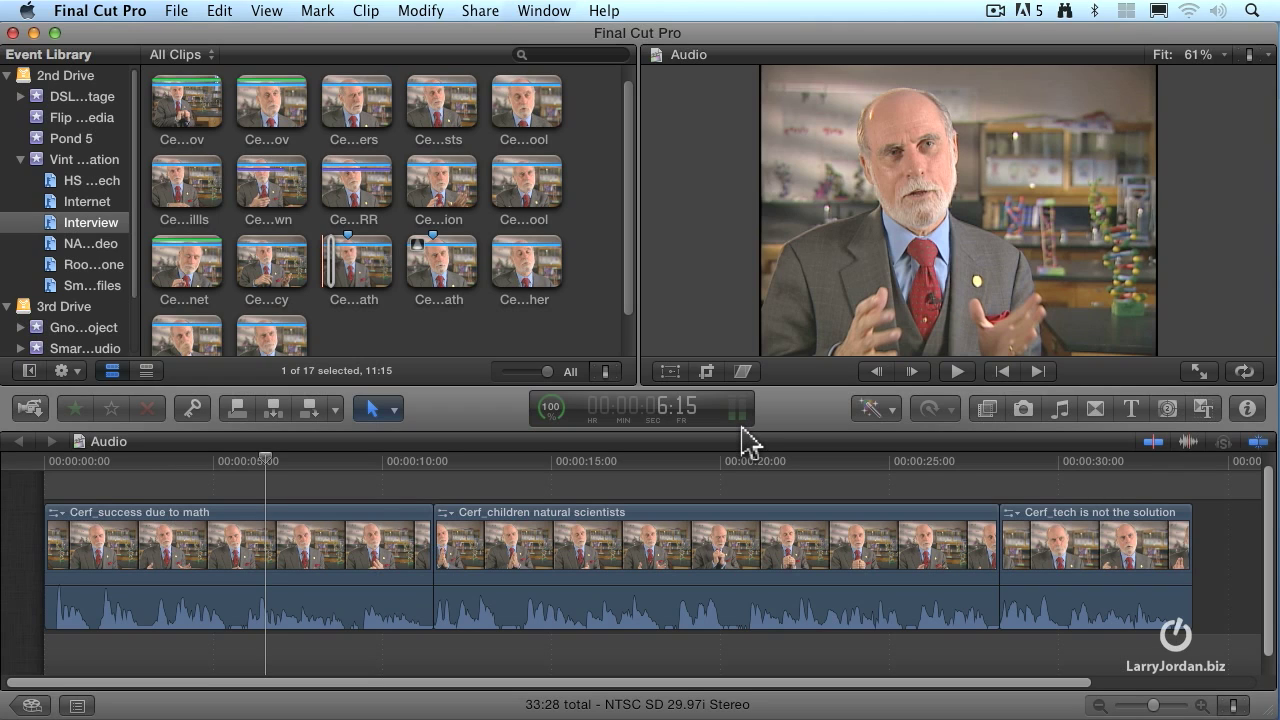
key(space)
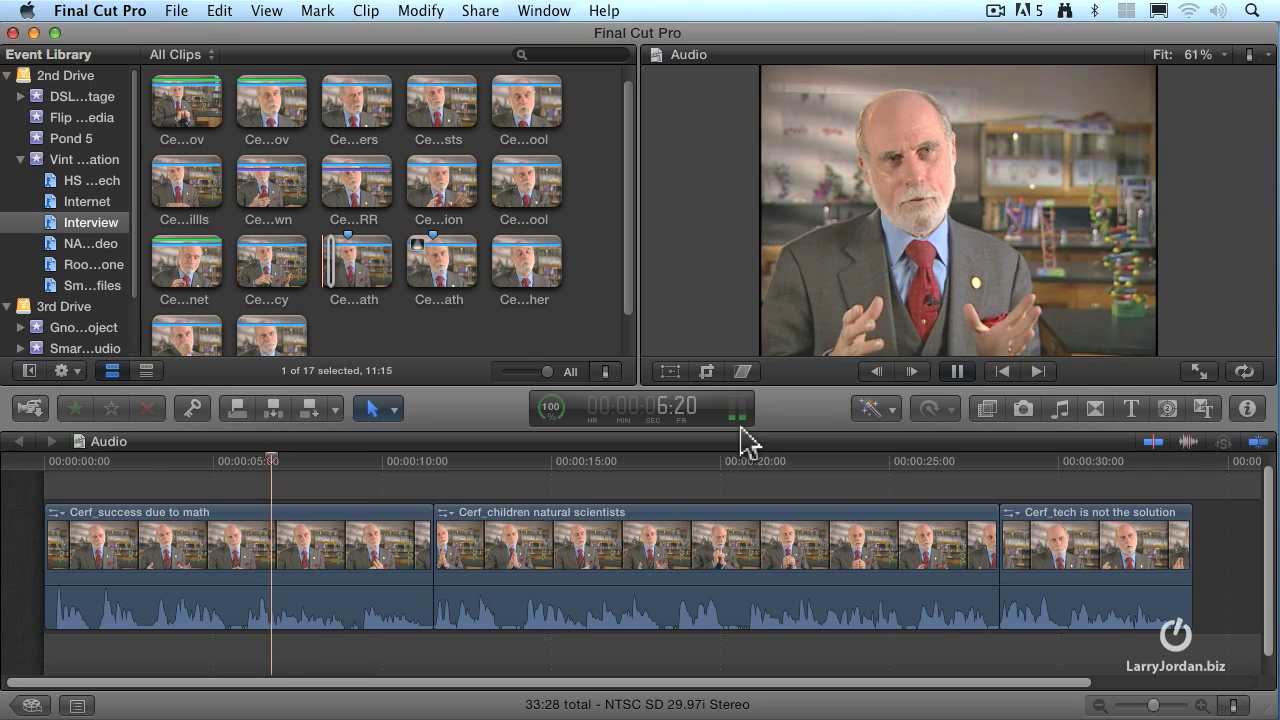
key(space)
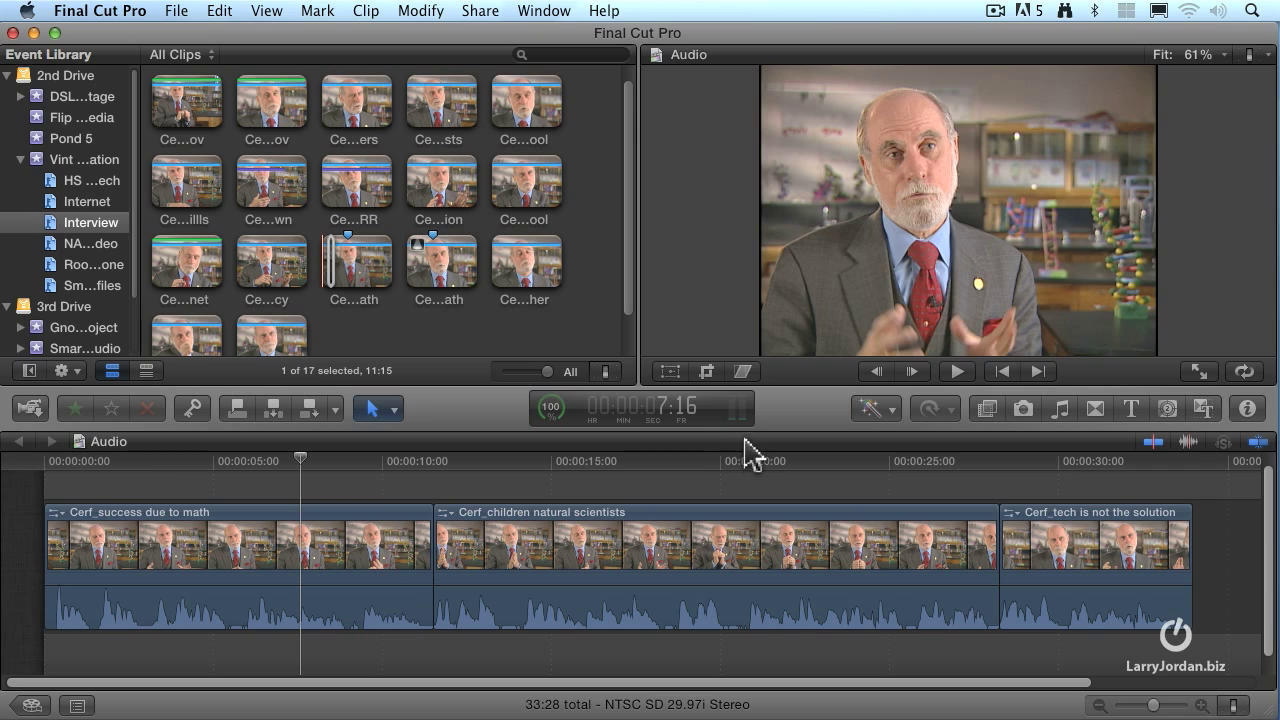
Show the audio meters beside the timeline and widen them to about a third of the window.
click(544, 12)
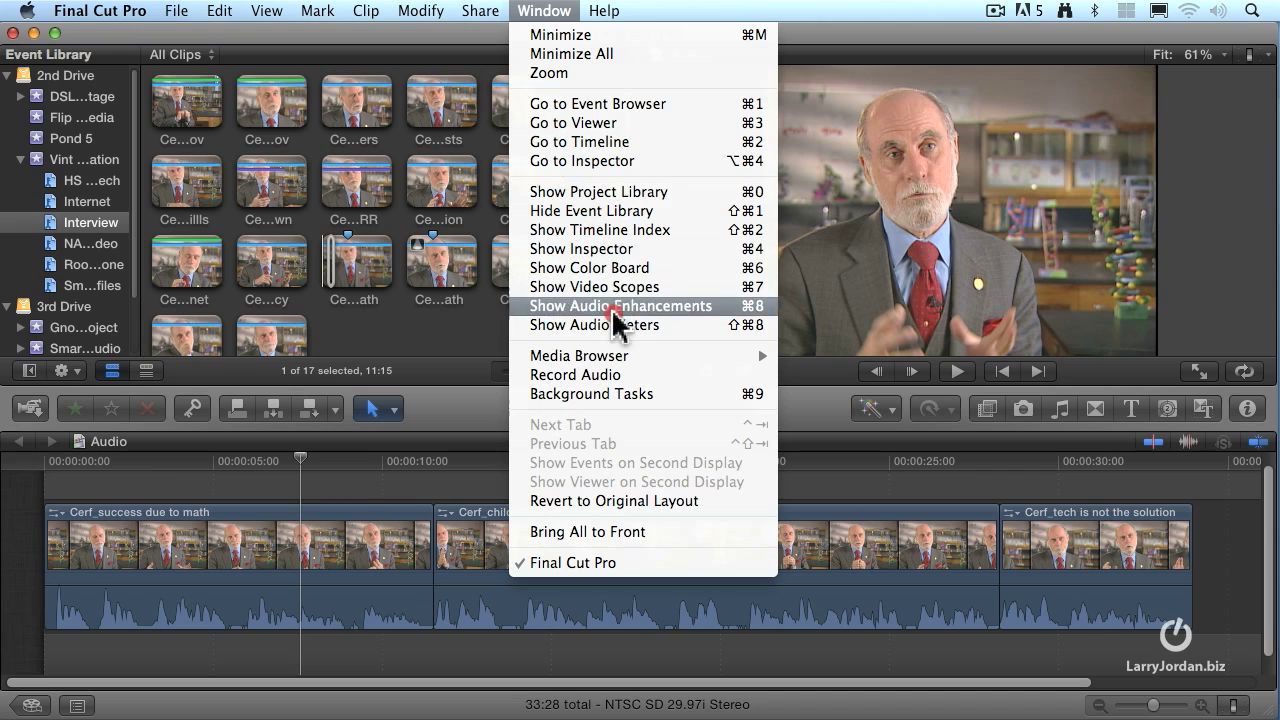
click(774, 331)
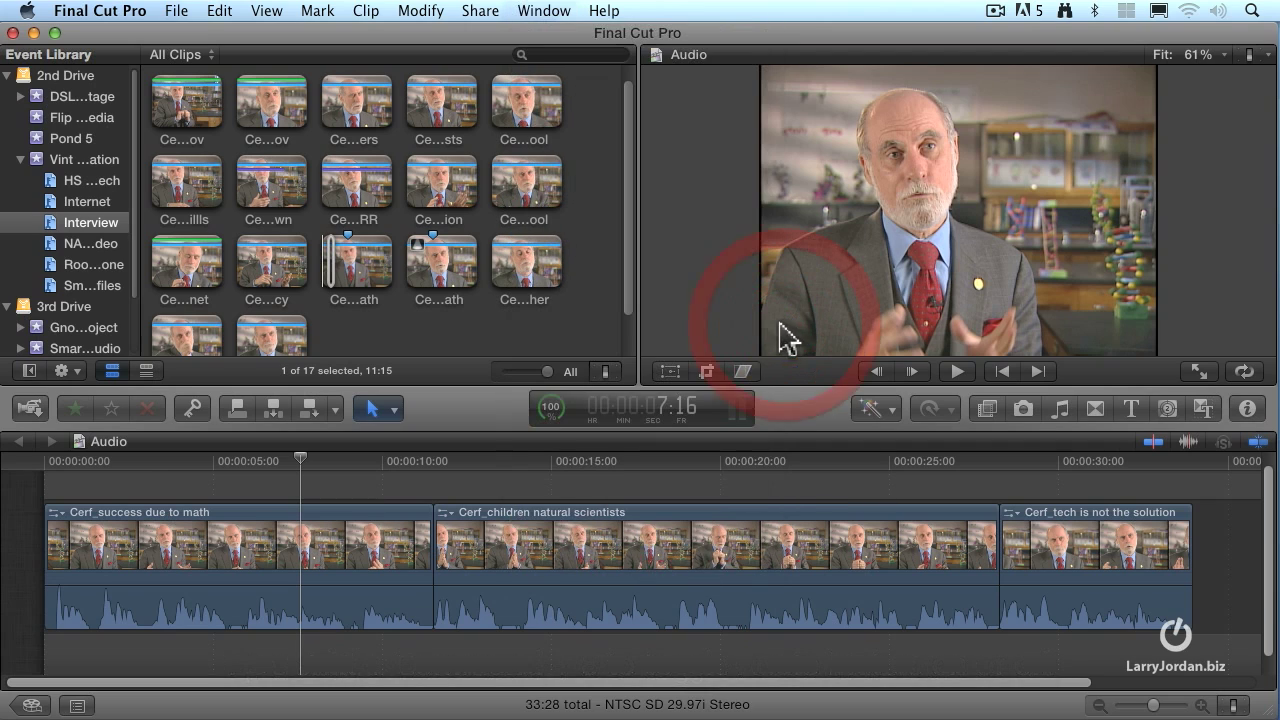
click(738, 416)
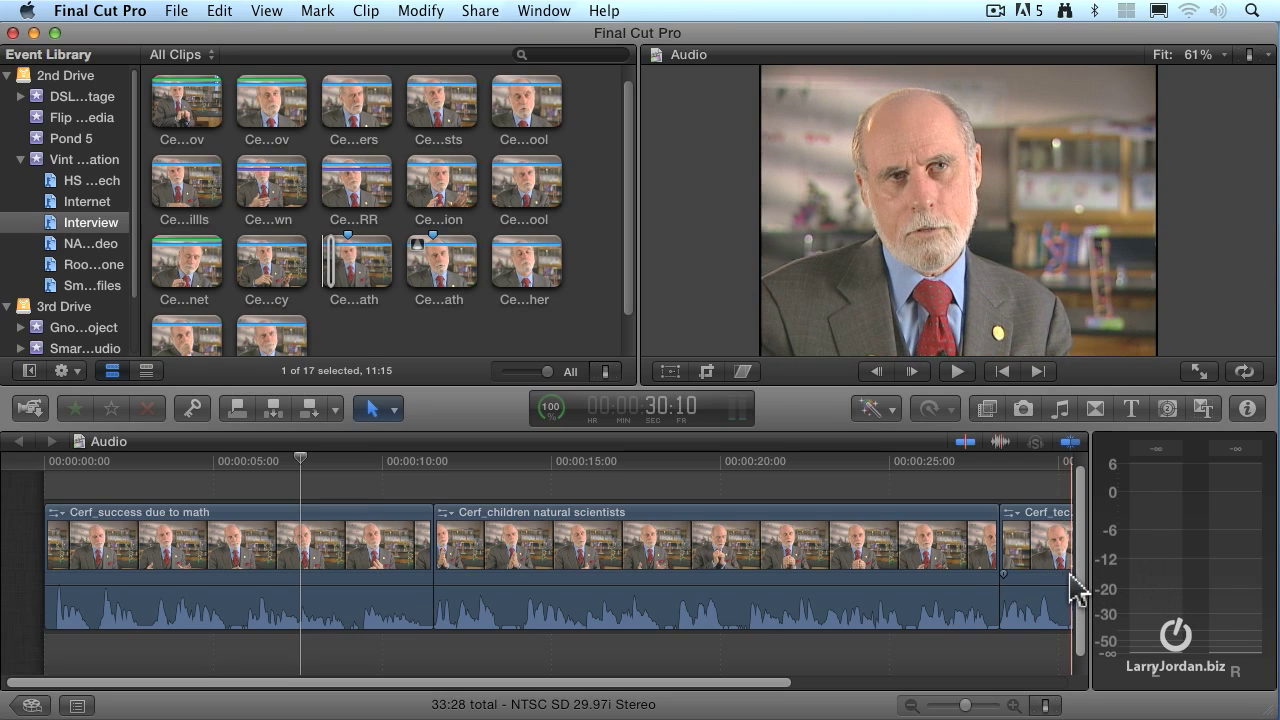
mouse_move(1083, 578)
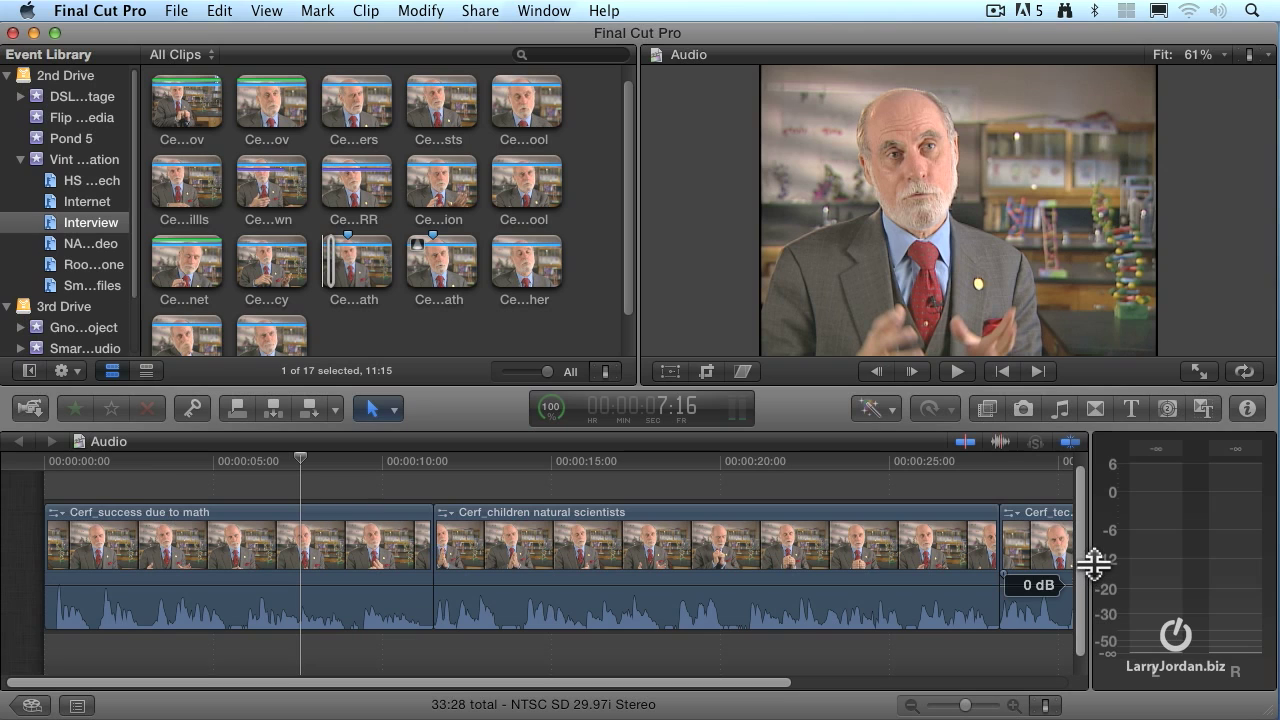
drag(1090, 568, 828, 590)
Play part of the timeline to check its audio levels, and narrow the audio meters again.
key(space)
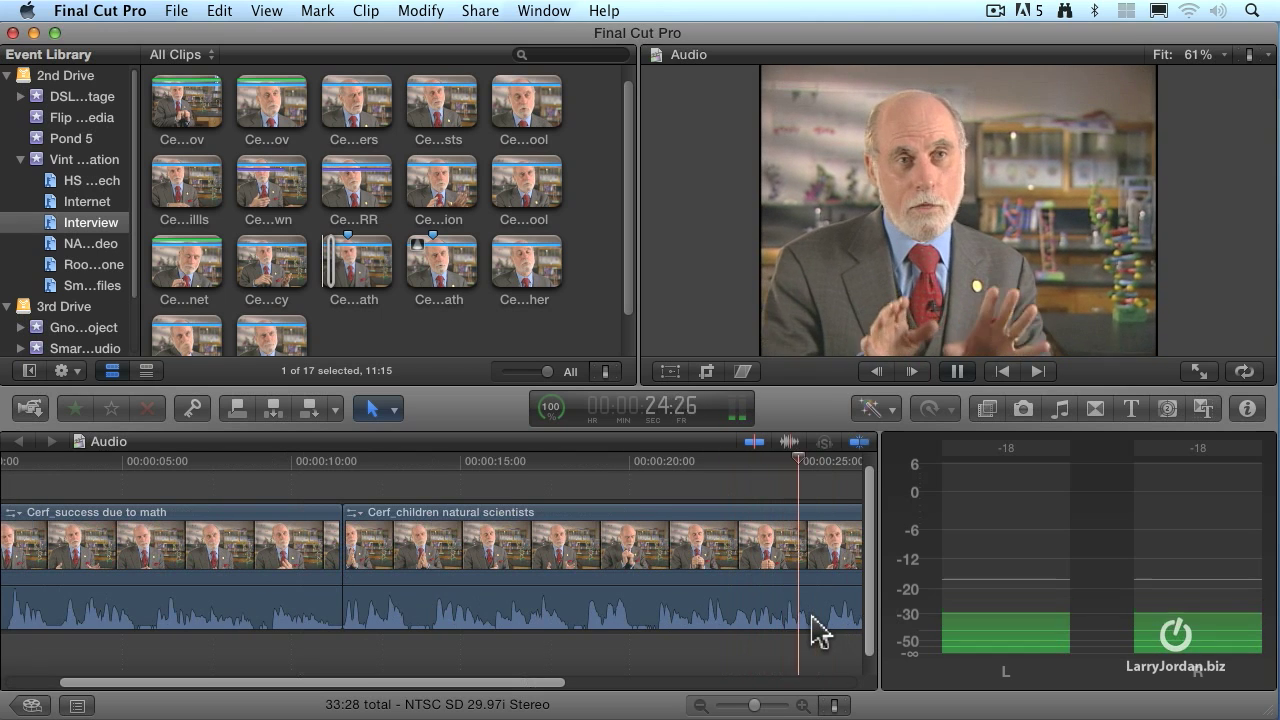
key(space)
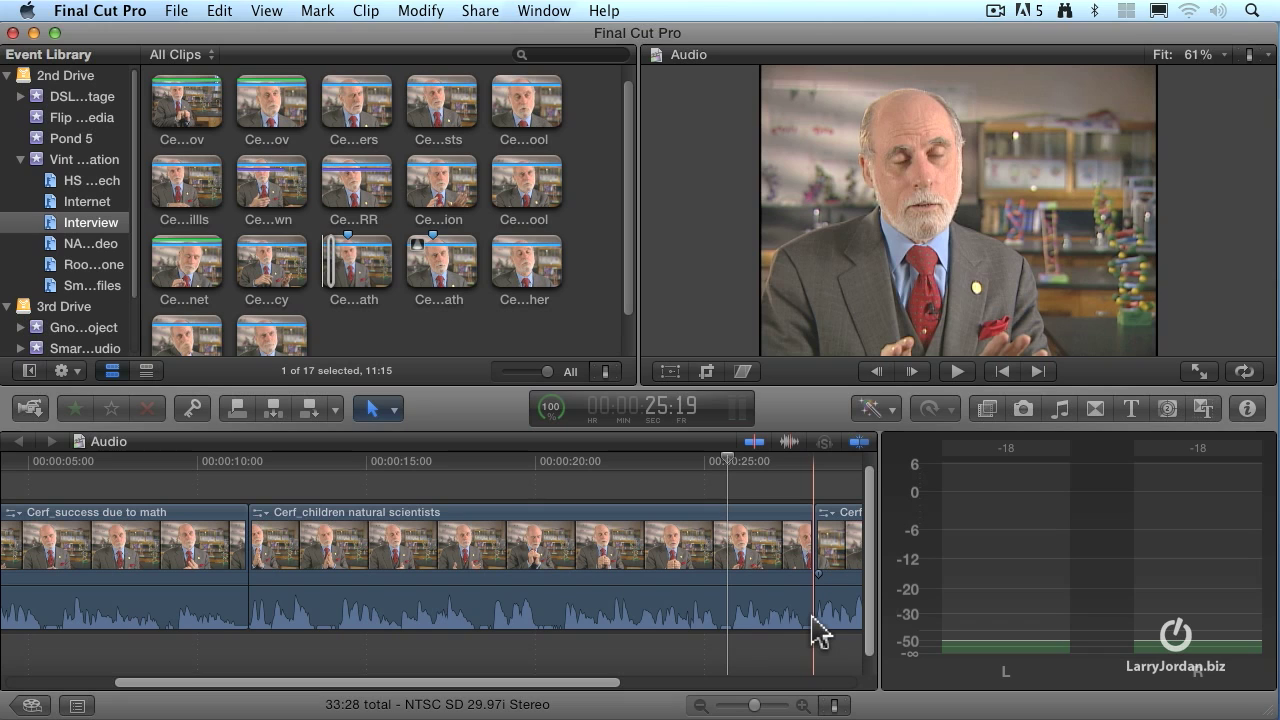
drag(883, 583, 1088, 595)
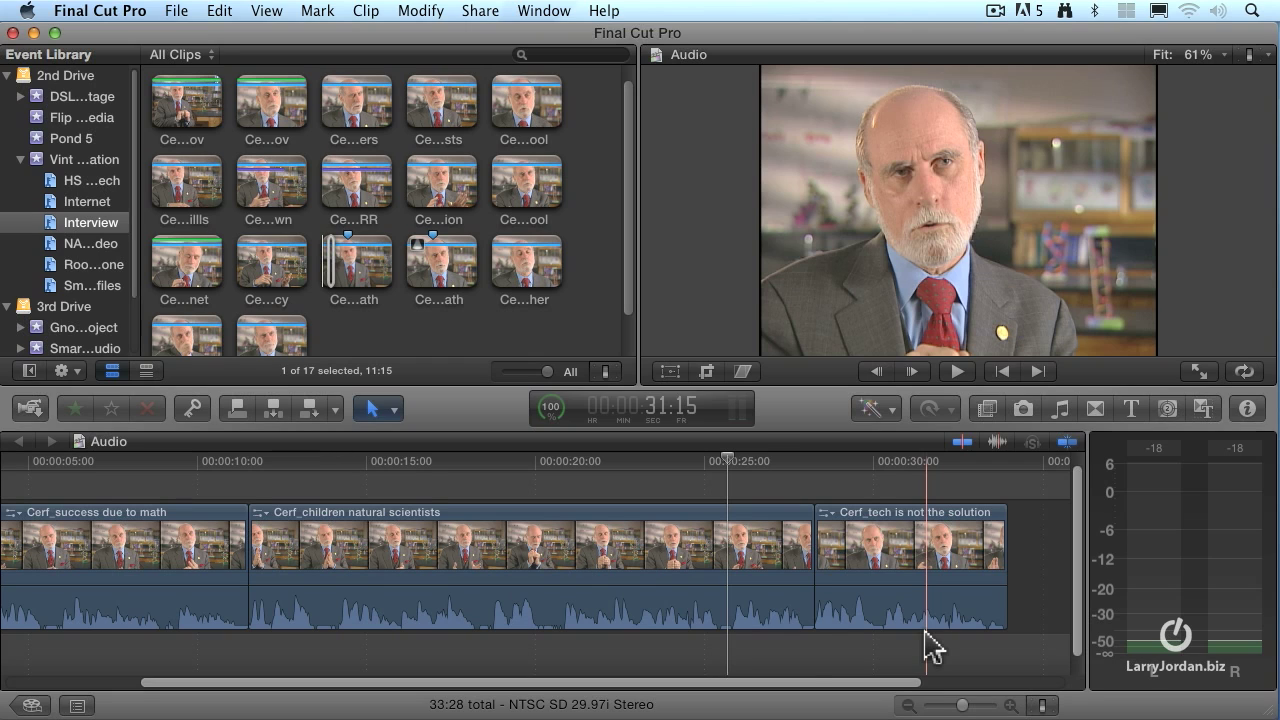
Toggle the audio meters off and on several times, leaving them displayed.
click(737, 410)
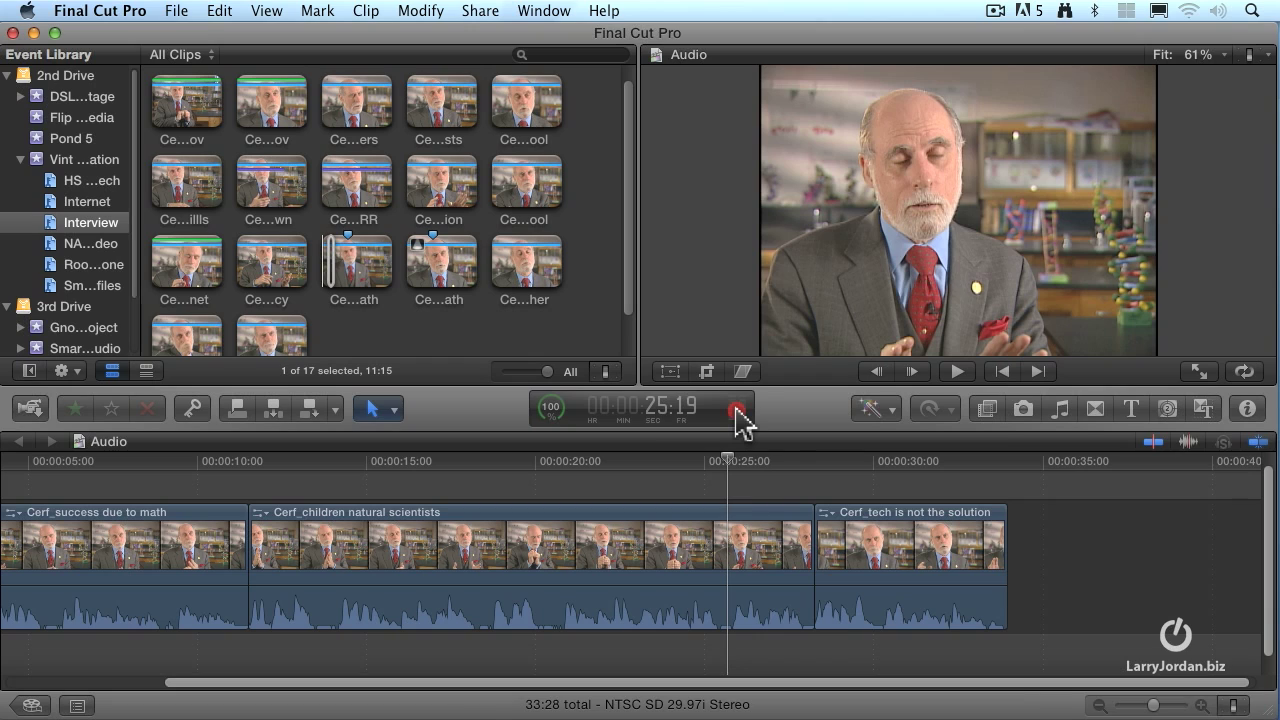
click(737, 410)
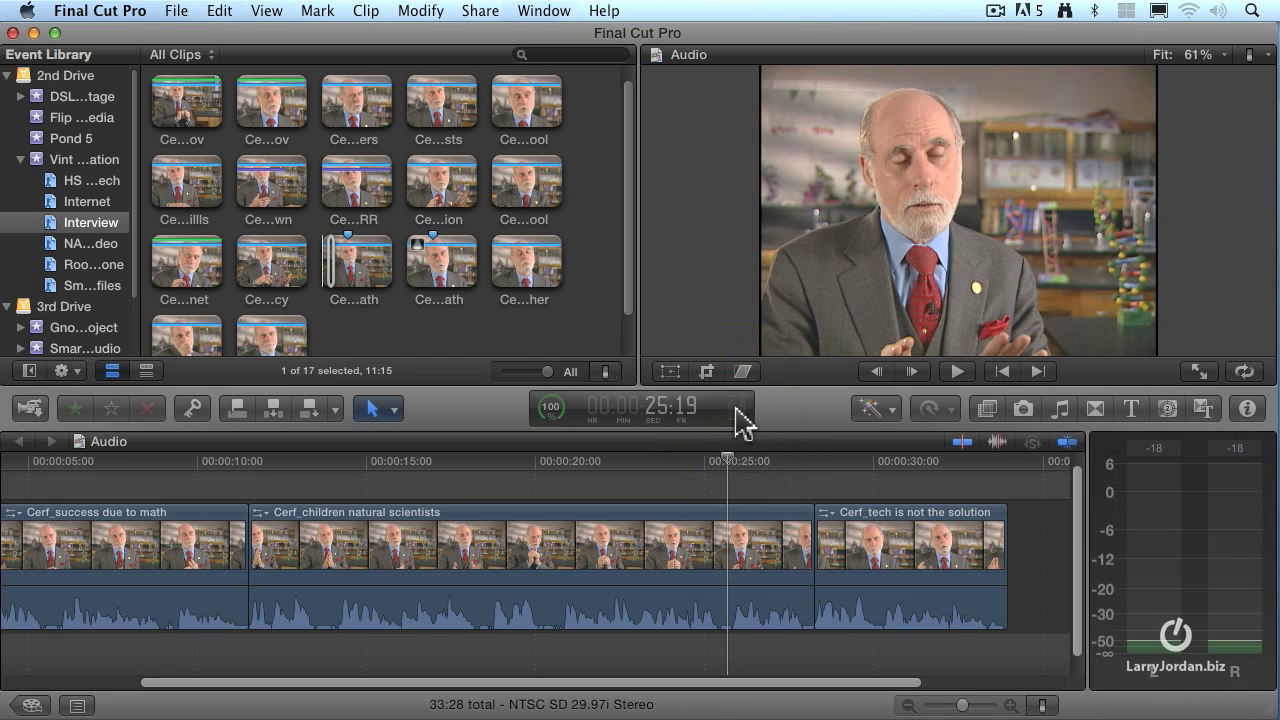
click(737, 410)
click(737, 410)
click(737, 410)
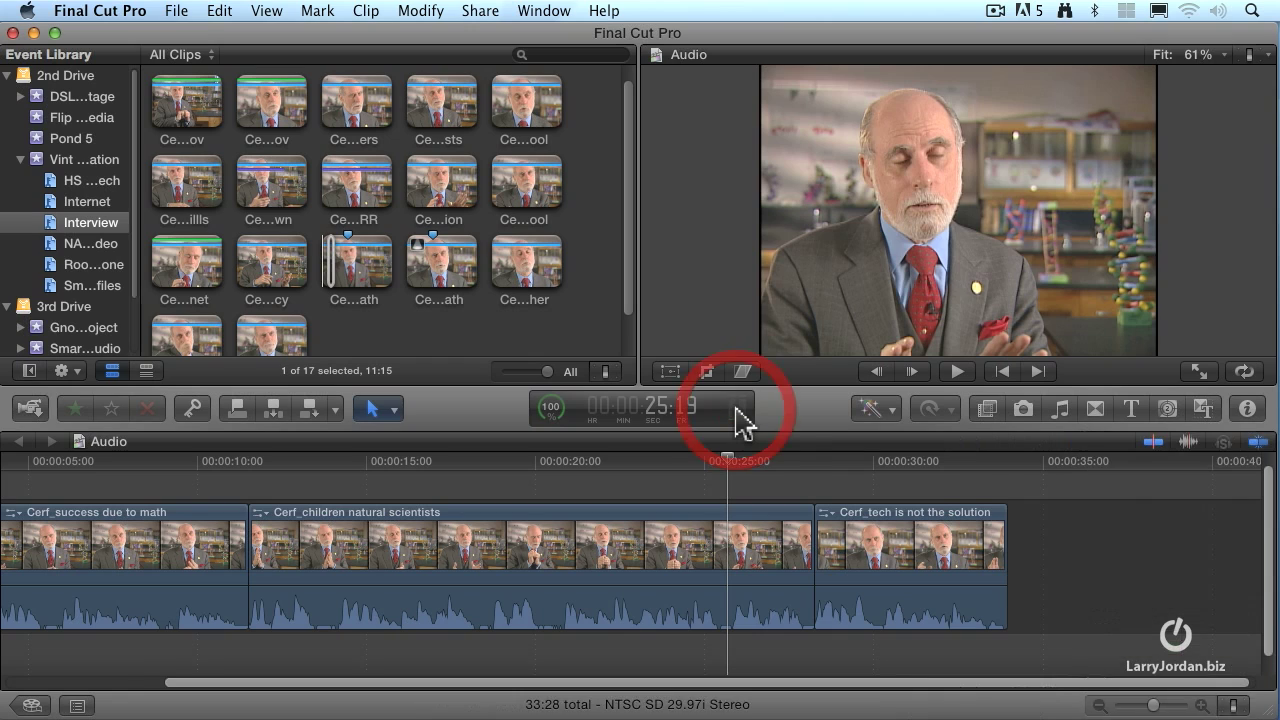
click(737, 410)
key(super+shift+8)
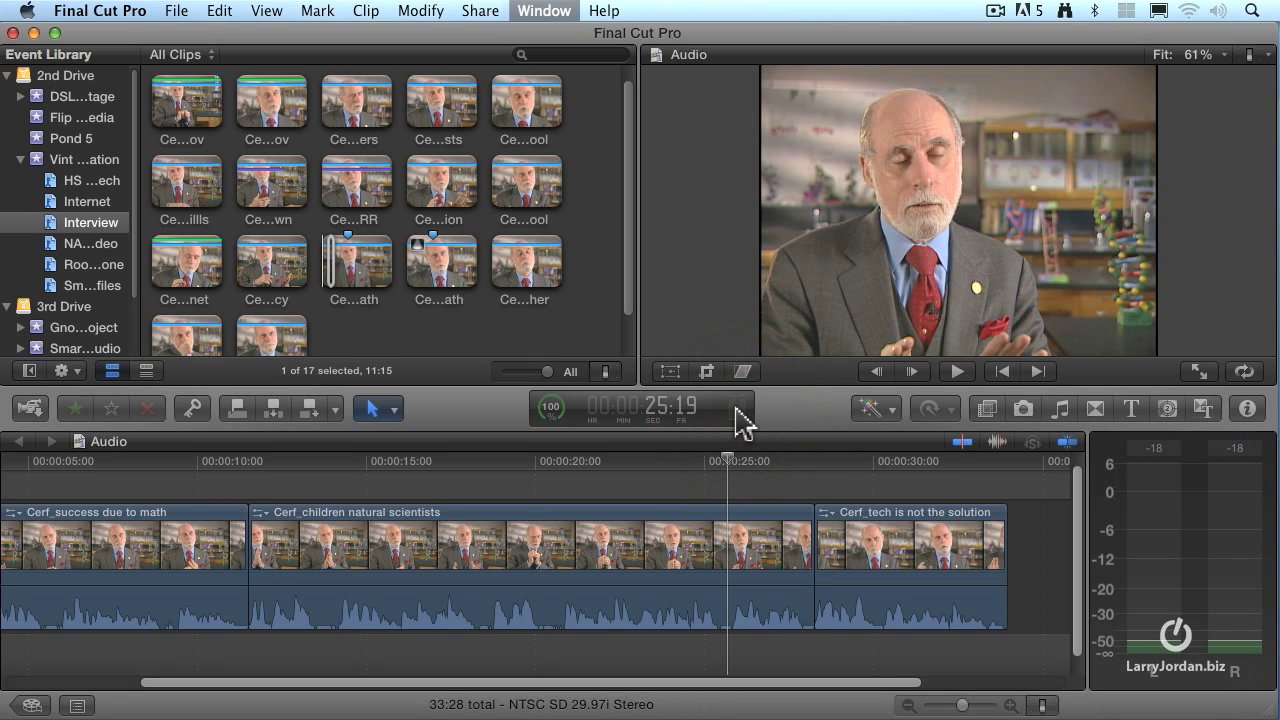
key(super+shift+8)
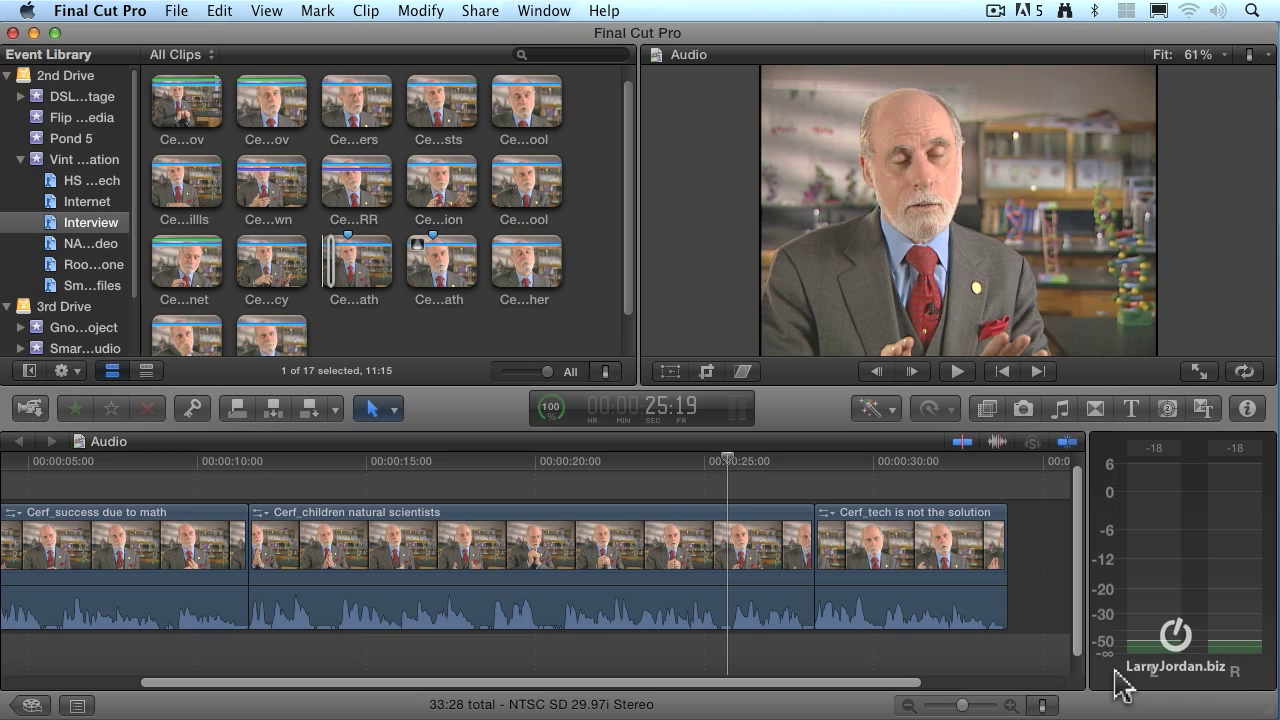
Open the Audio project's properties and bring up its editable video, audio and render settings.
click(868, 668)
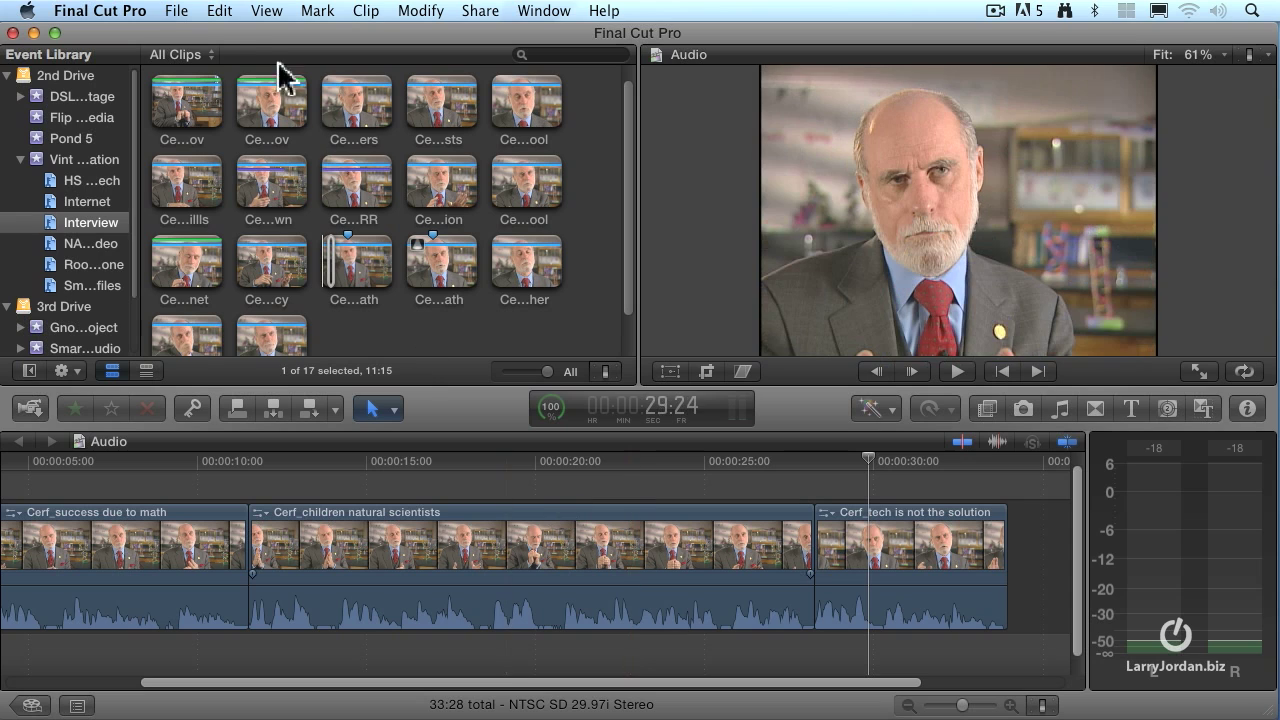
click(130, 10)
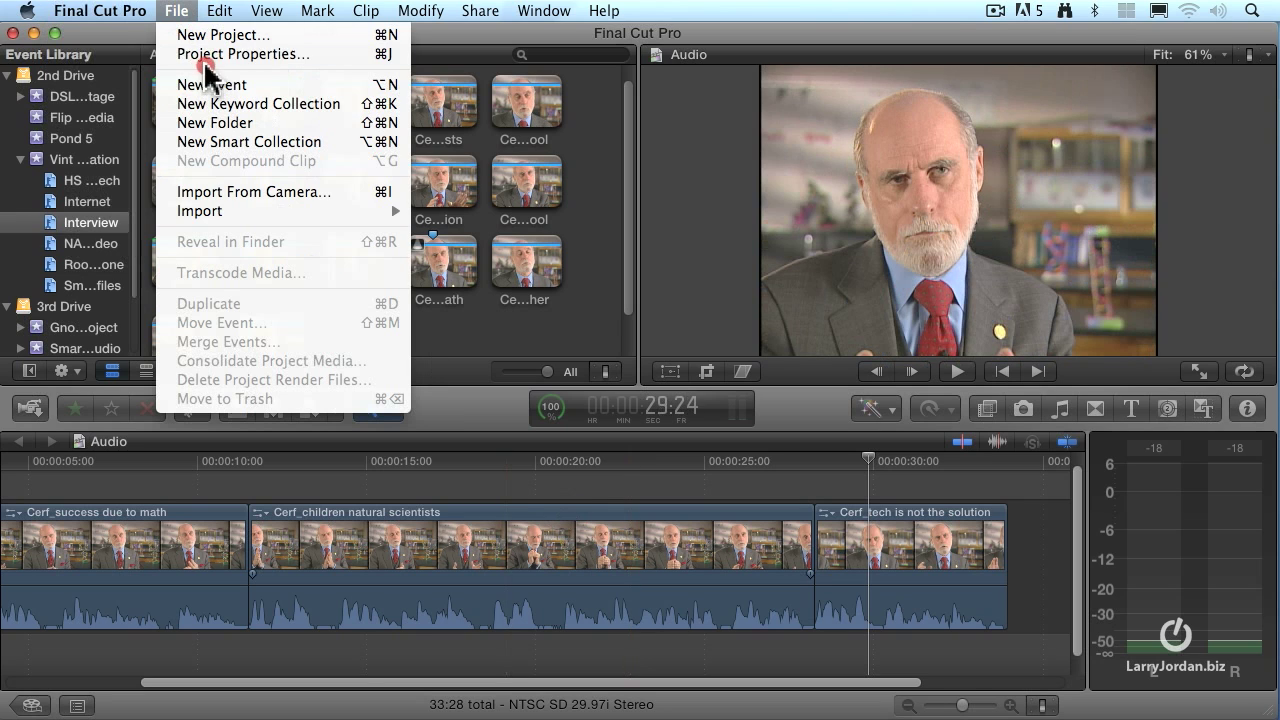
click(326, 60)
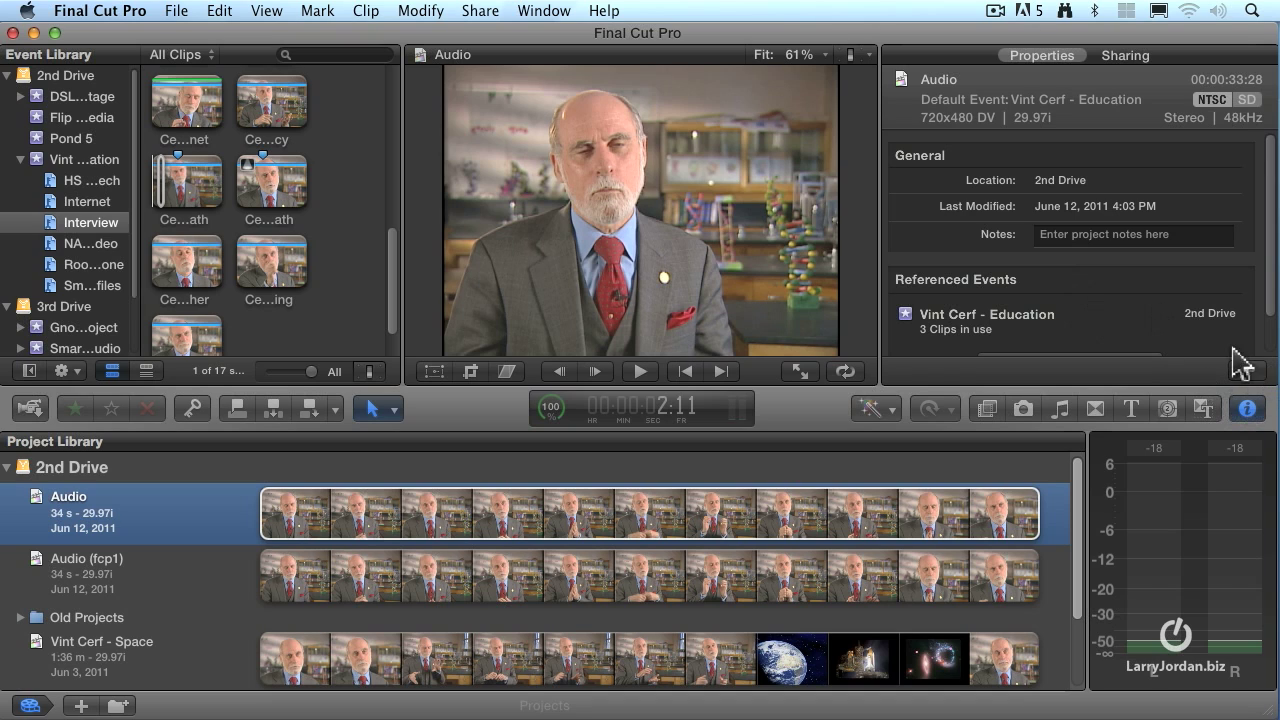
click(1247, 374)
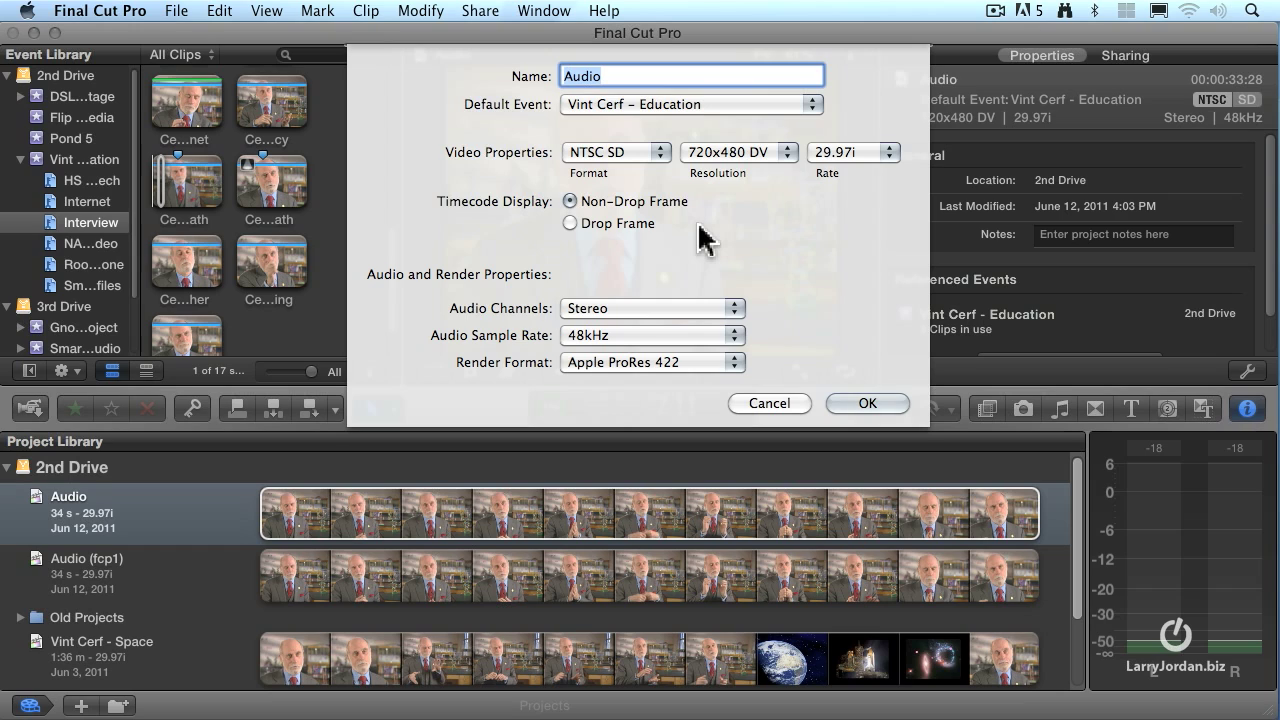
Change the Audio project's audio channels to Surround, confirm the settings, and play part of it to check the surround meters.
click(675, 310)
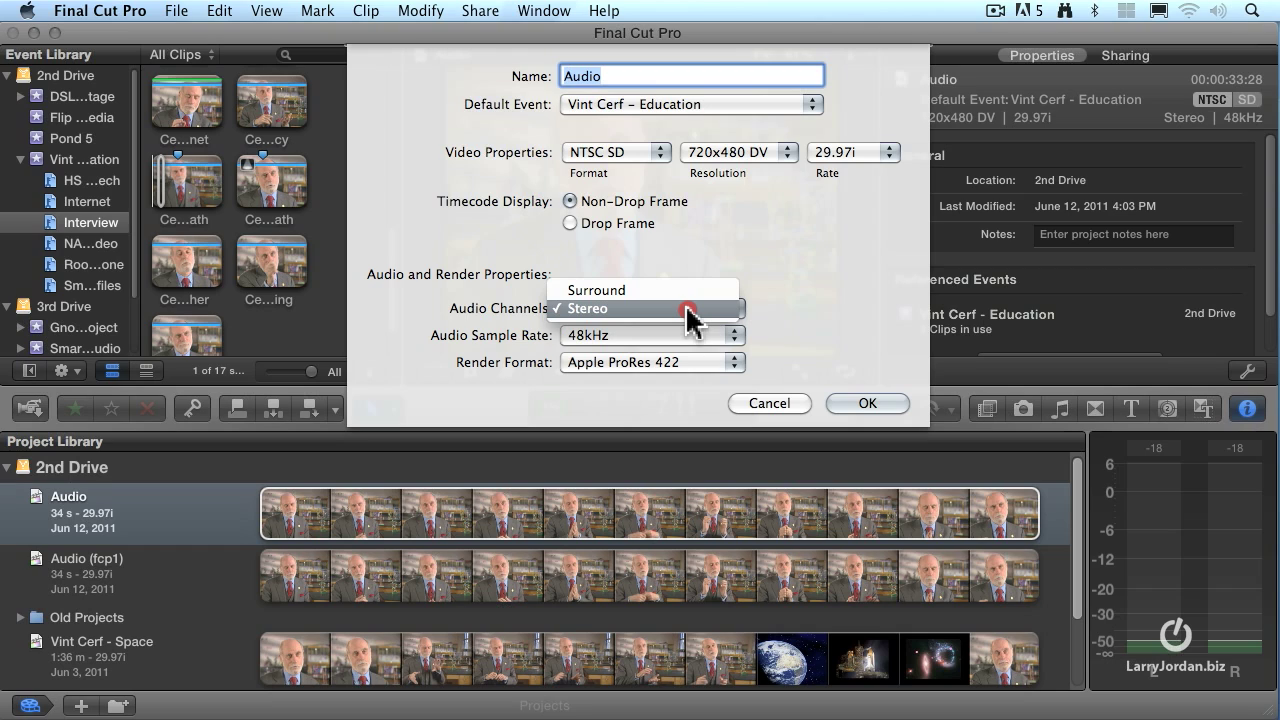
drag(689, 314, 690, 309)
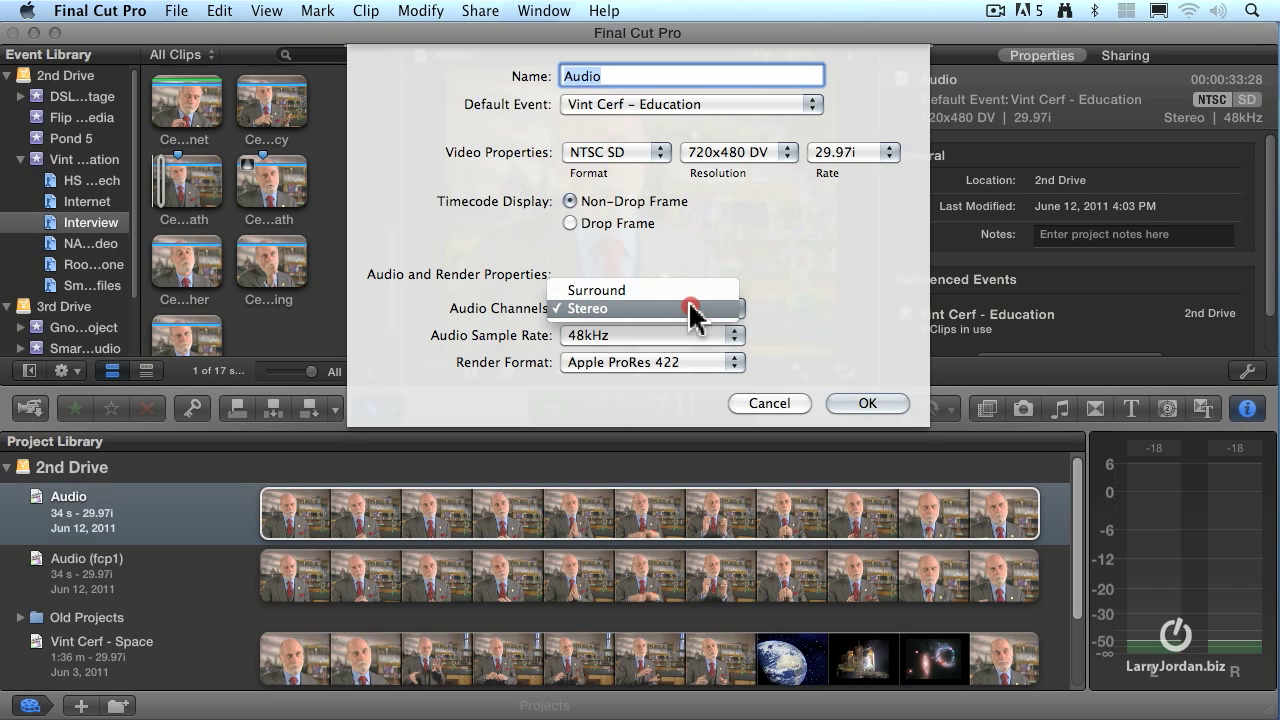
drag(690, 306, 688, 306)
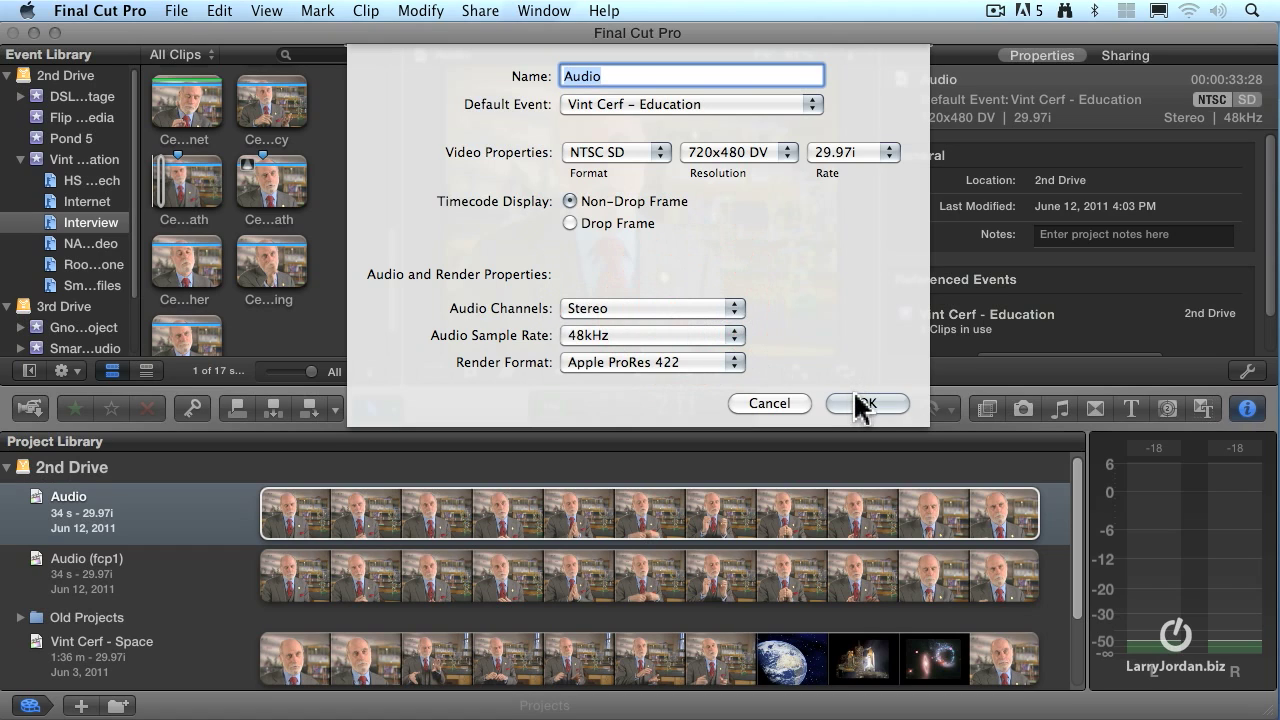
drag(677, 310, 646, 291)
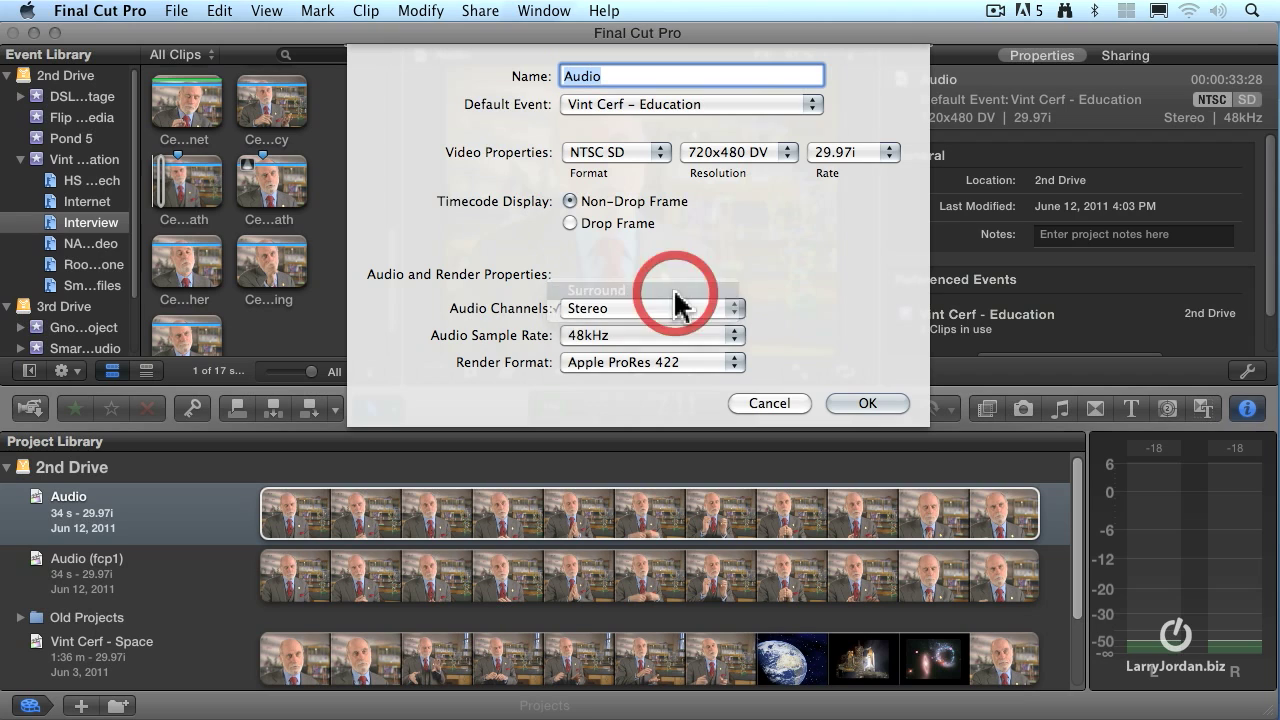
click(864, 403)
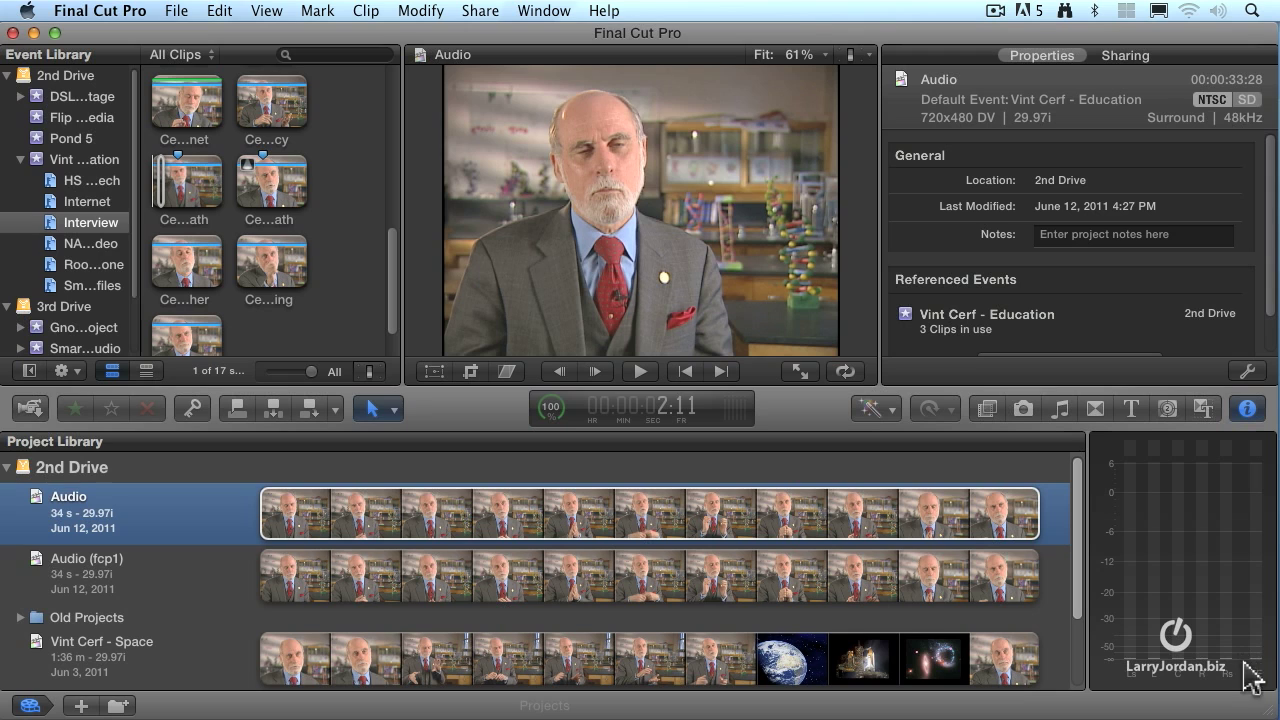
key(space)
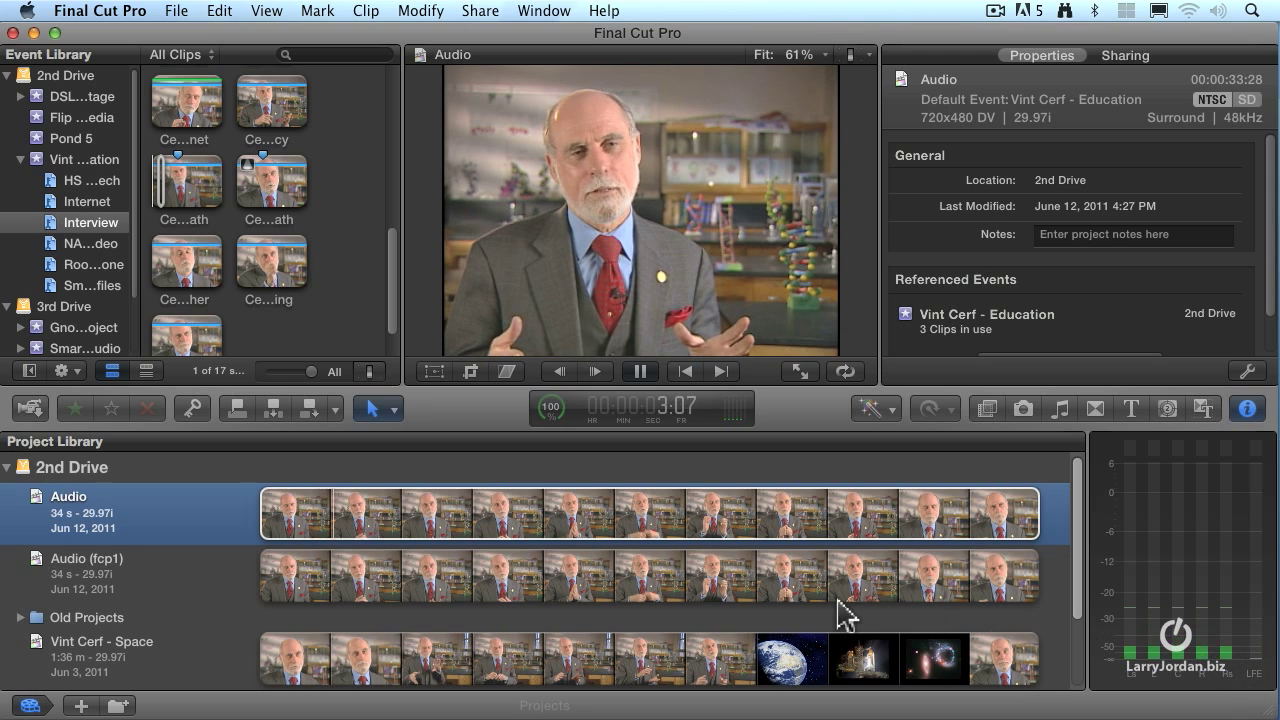
click(720, 371)
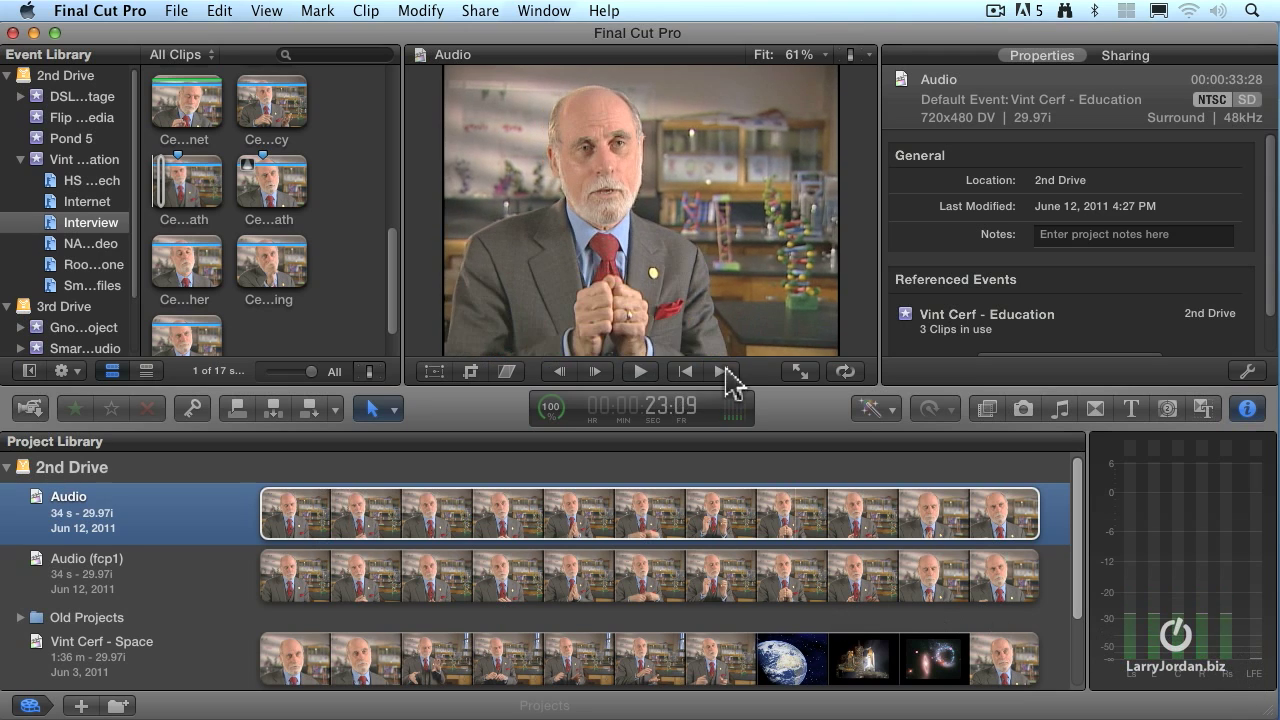
Set the Audio project's audio channels to Stereo and play a moment of it to check the stereo meters.
click(1248, 371)
click(613, 306)
click(620, 327)
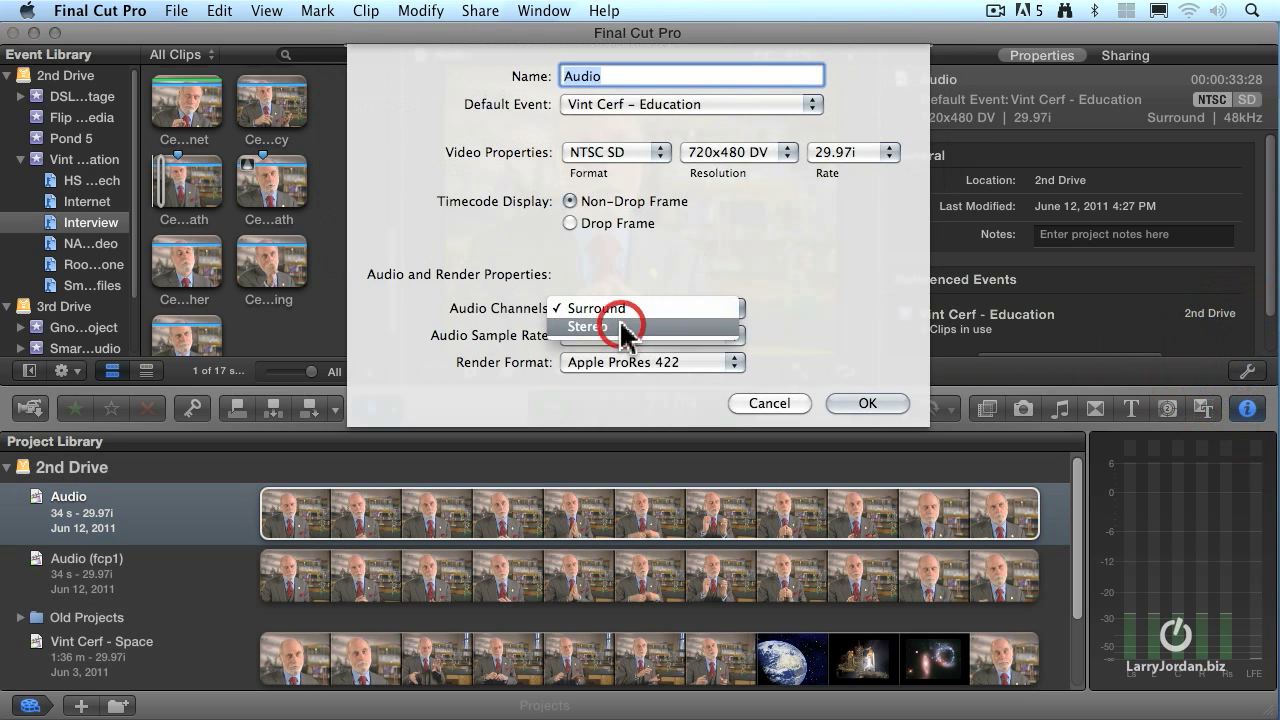
click(852, 402)
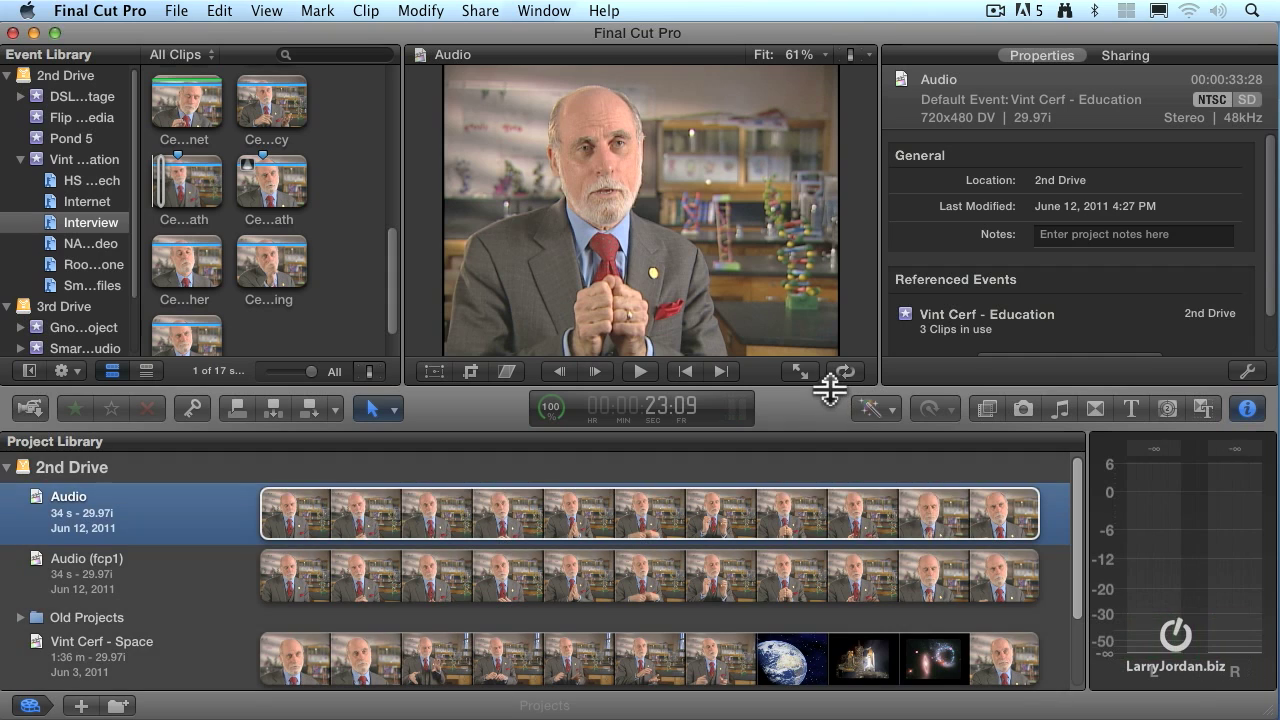
key(space)
key(space)
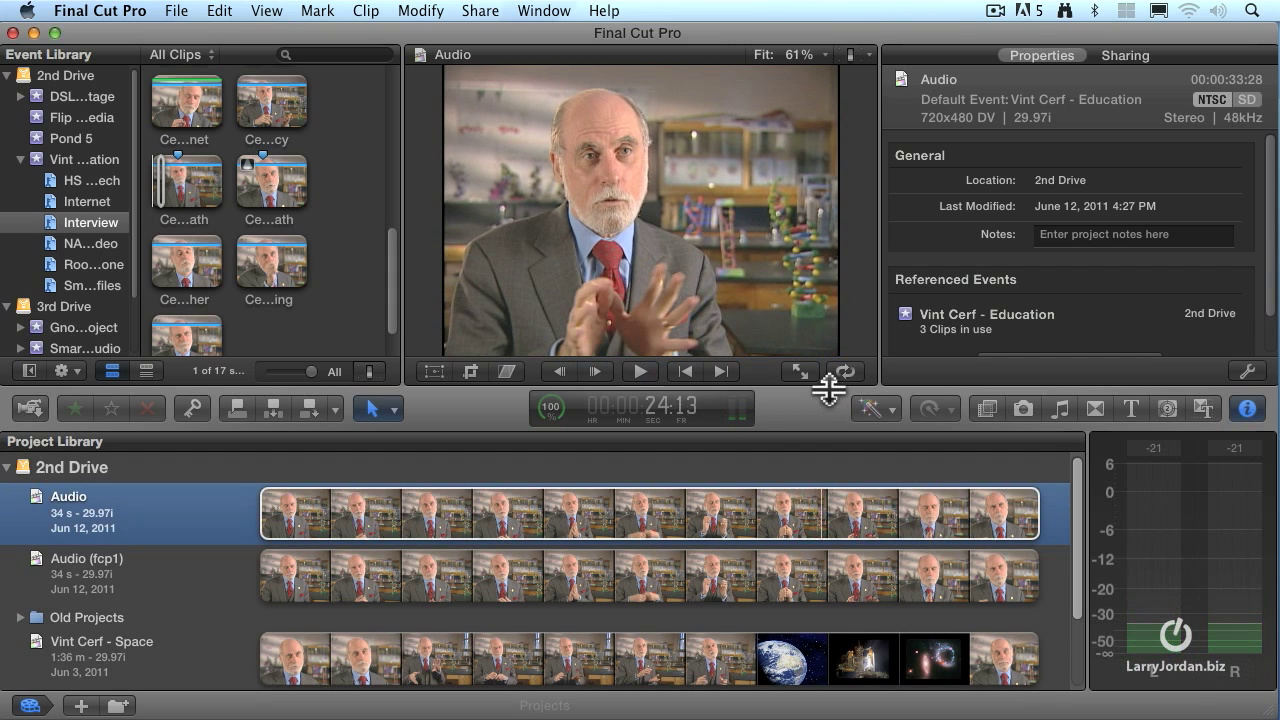
Open the Audio project fitted in the timeline, and try the middle clip's volume line at -5 dB before restoring 0 dB.
double_click(172, 518)
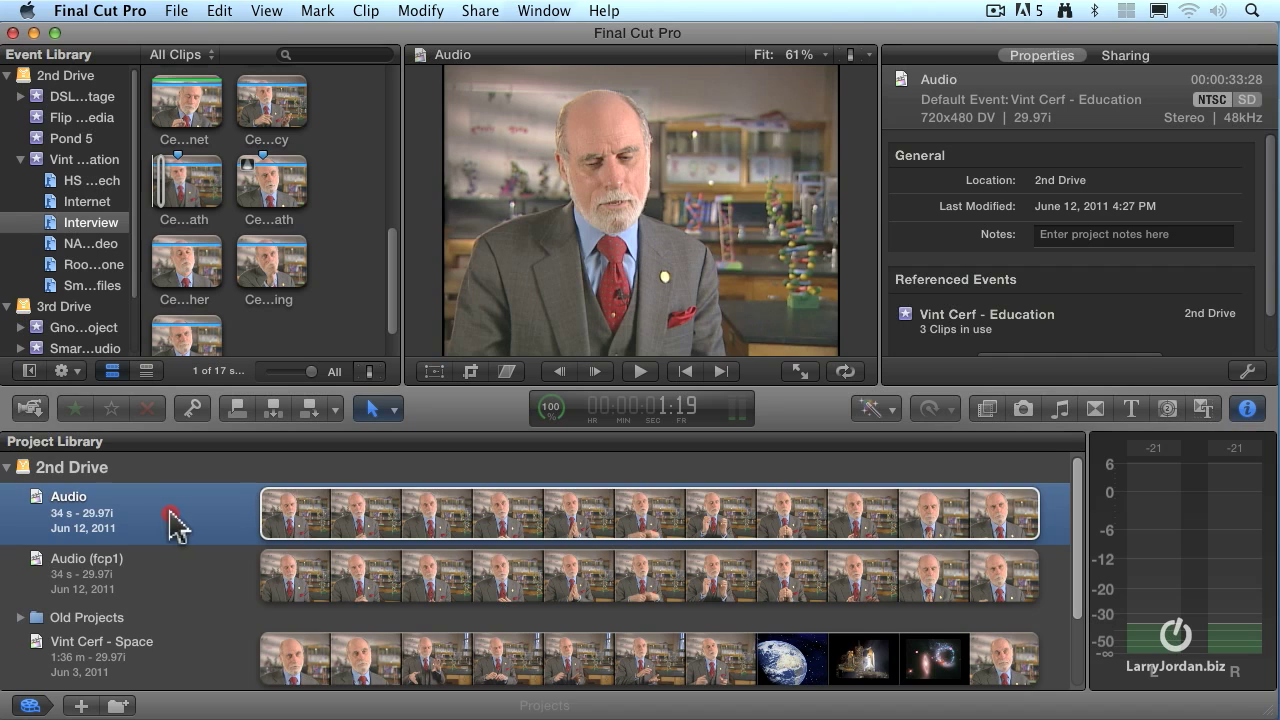
key(shift+z)
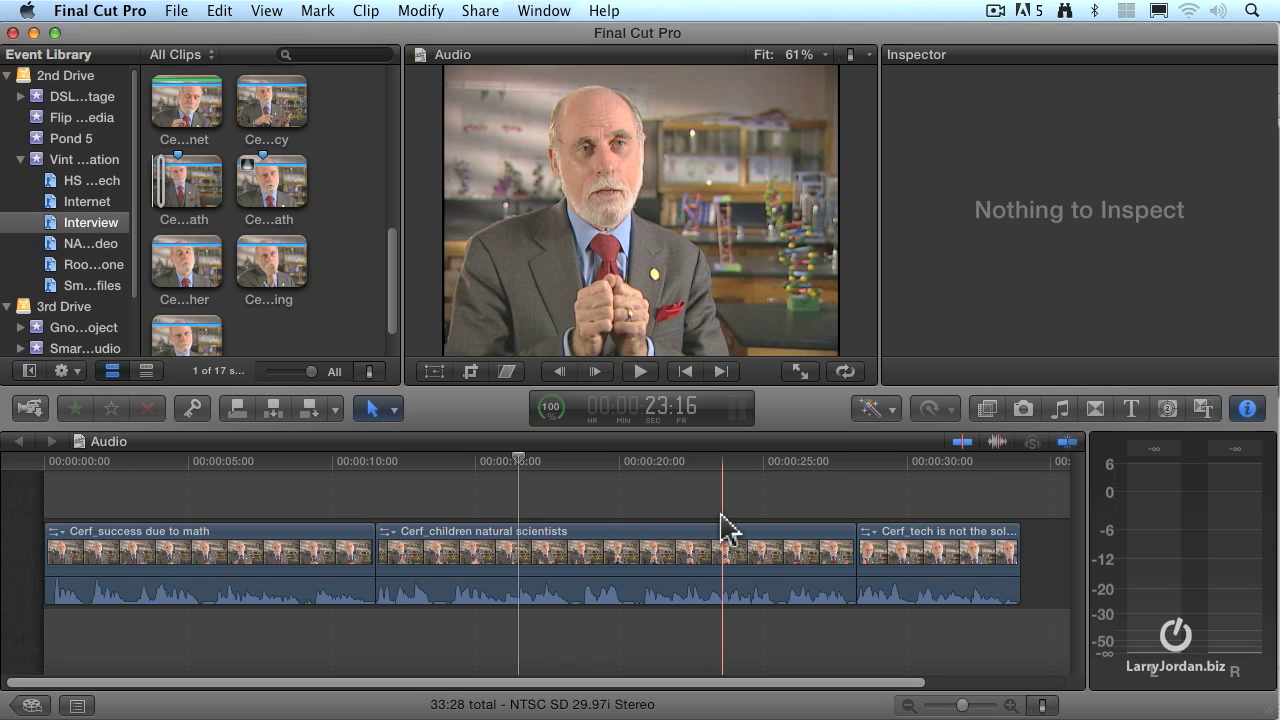
mouse_move(688, 575)
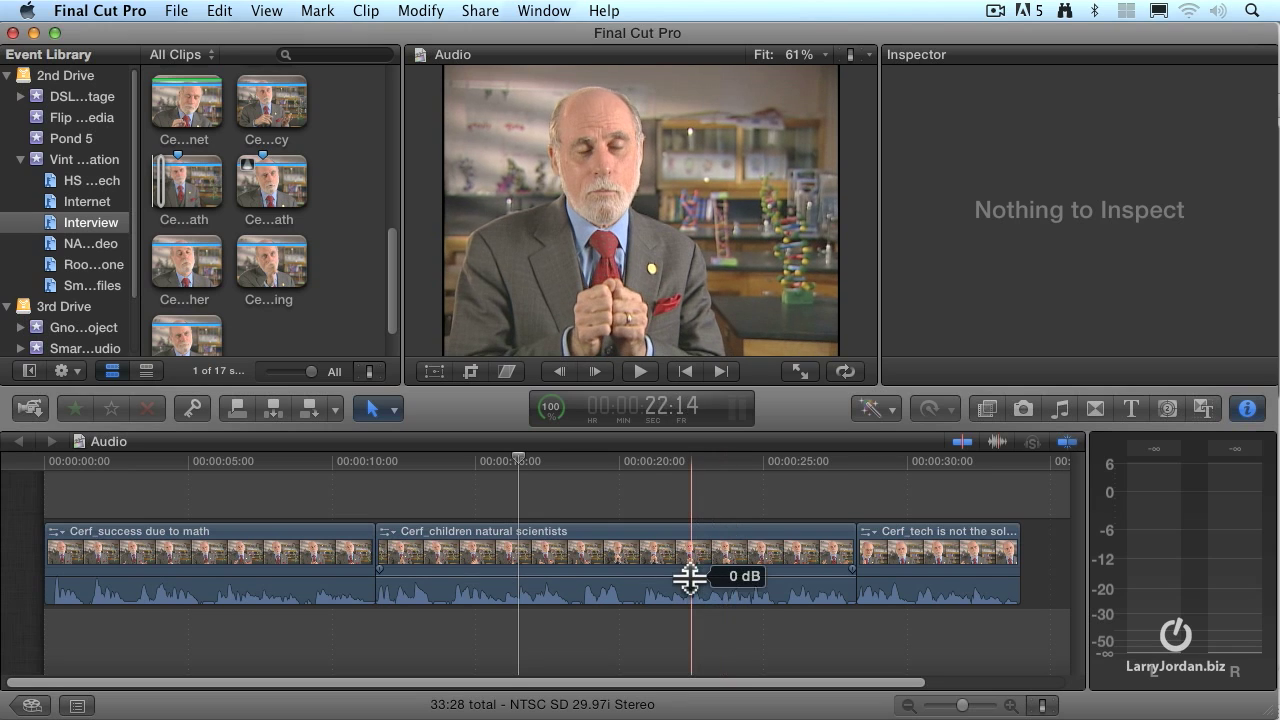
drag(688, 576, 687, 581)
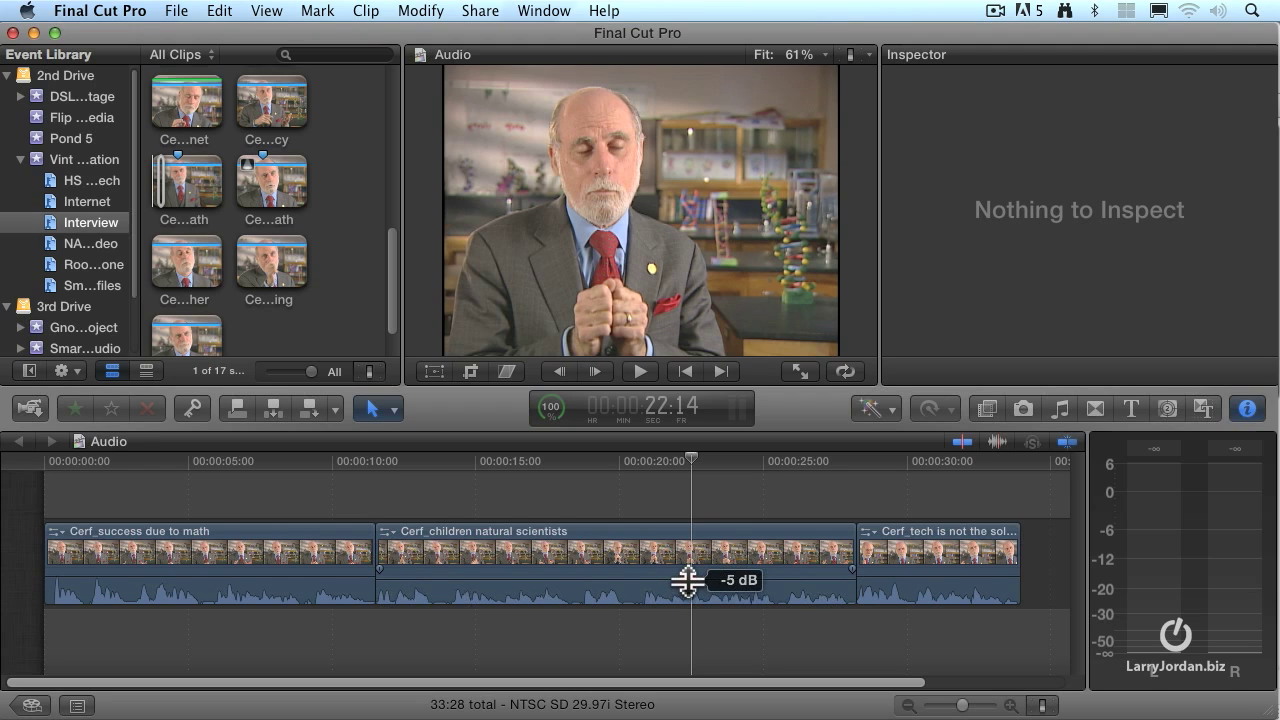
drag(687, 581, 688, 577)
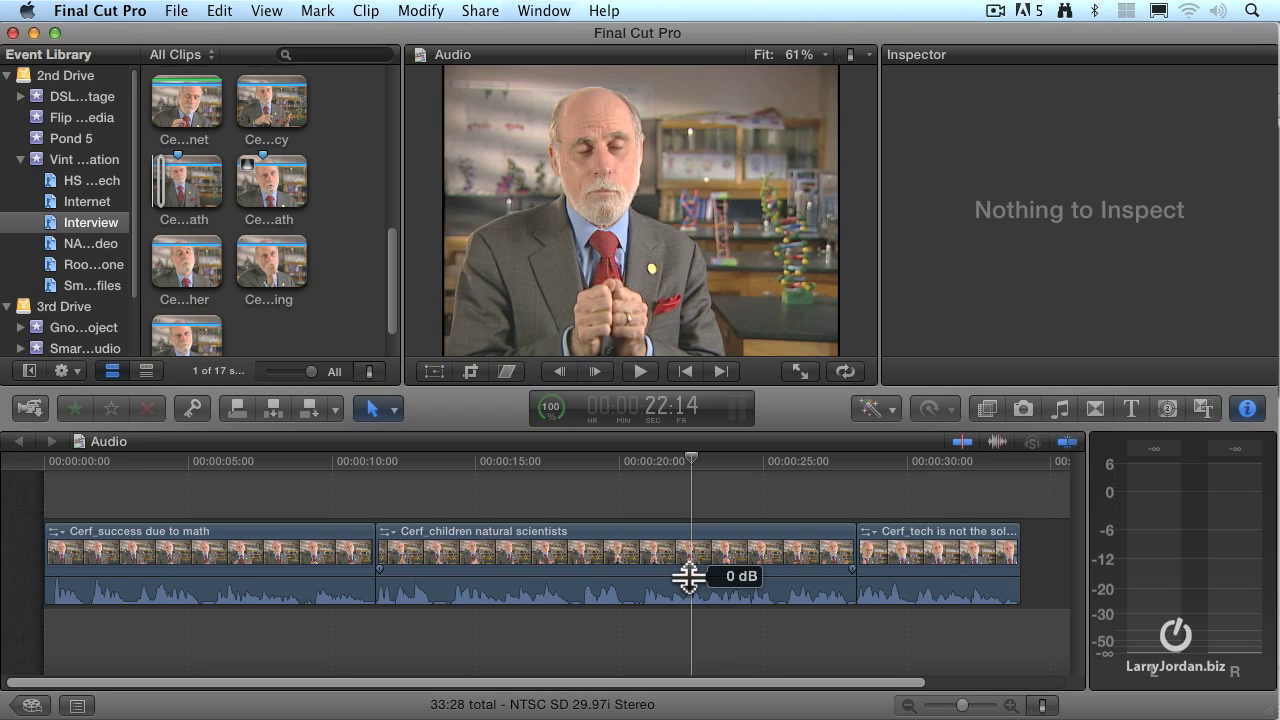
Lower the "Cerf_children natural scientists" clip's volume line to -28 dB and play part of it to check the level.
drag(688, 577, 692, 592)
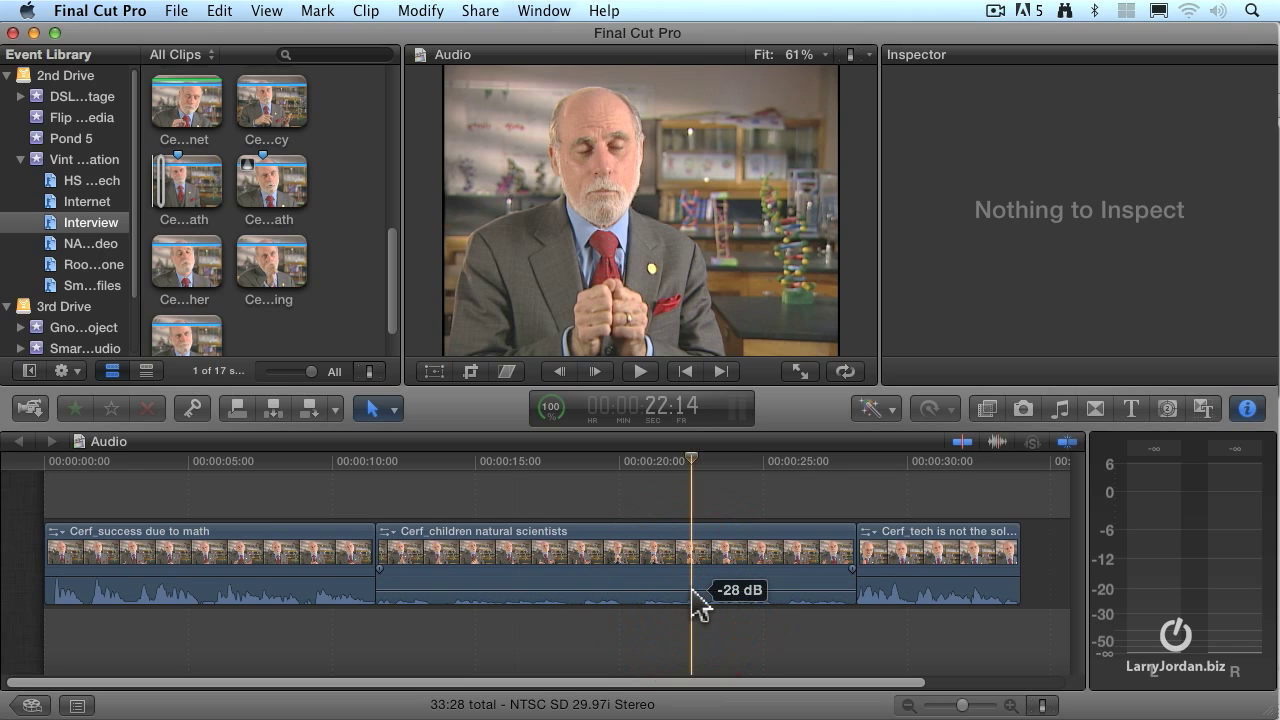
key(space)
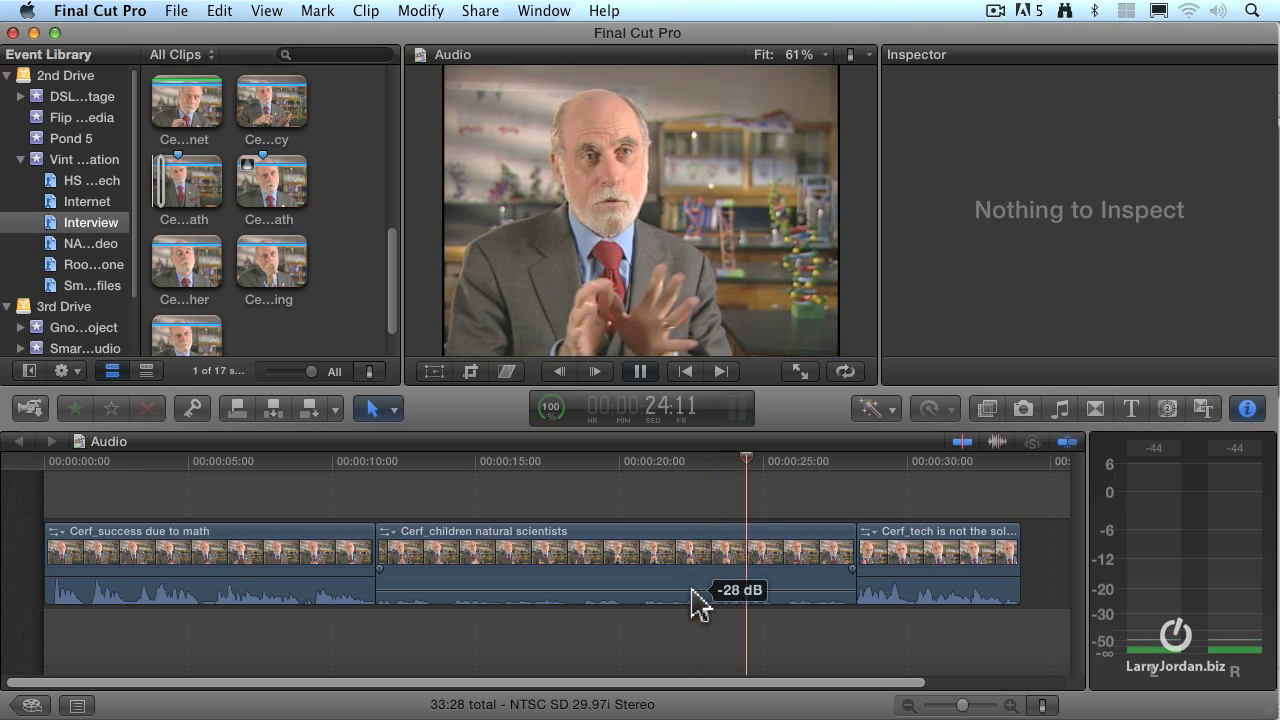
key(space)
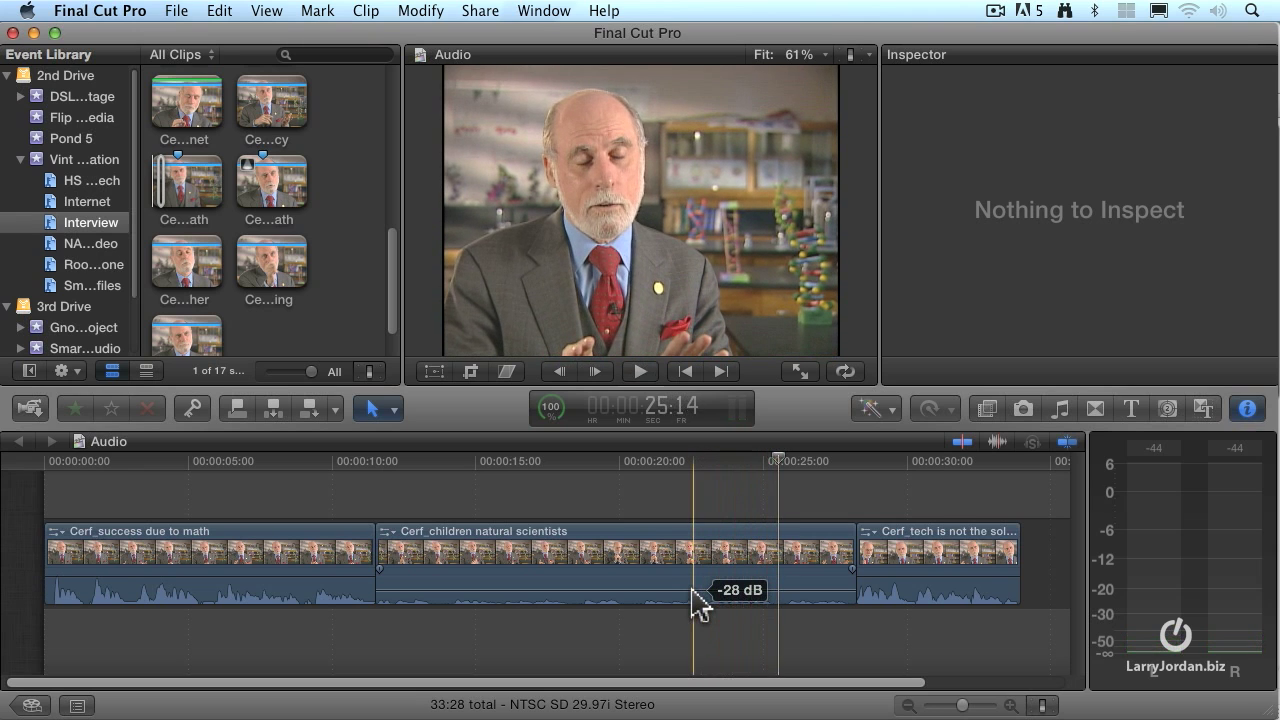
Raise the "Cerf_children natural scientists" clip's volume line to 12 dB and play part of it to check the level.
drag(690, 591, 690, 569)
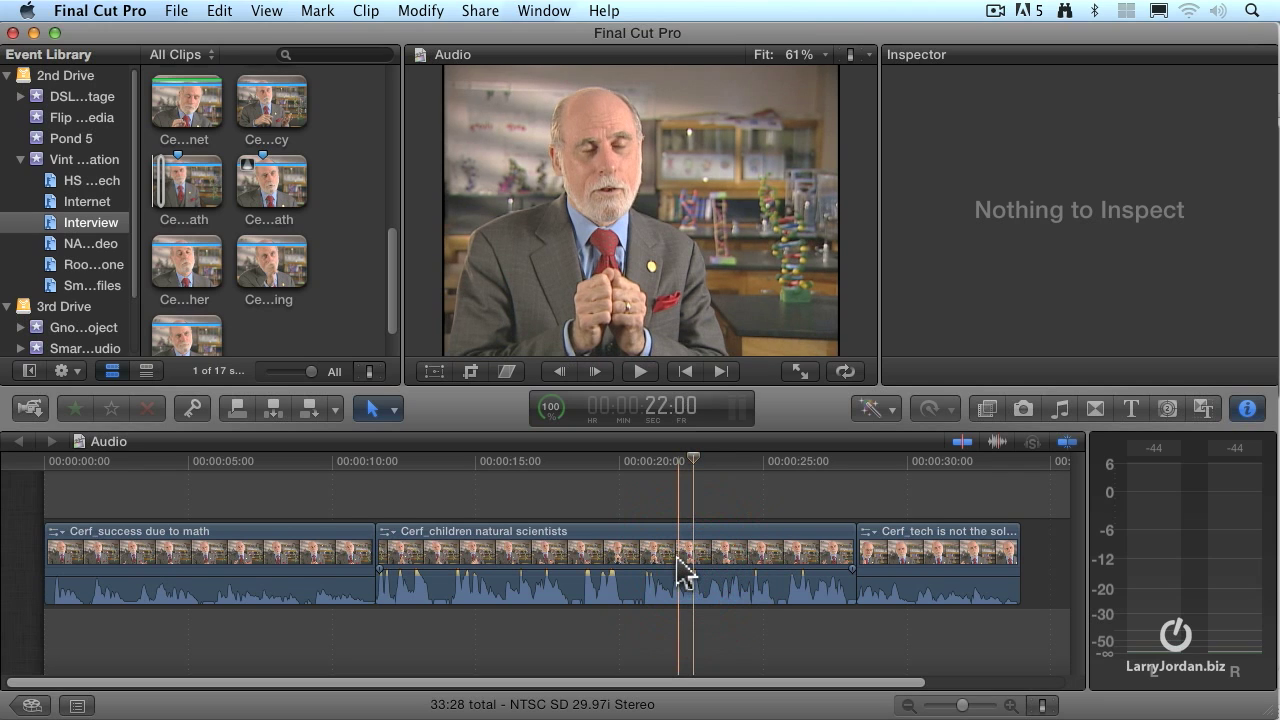
key(space)
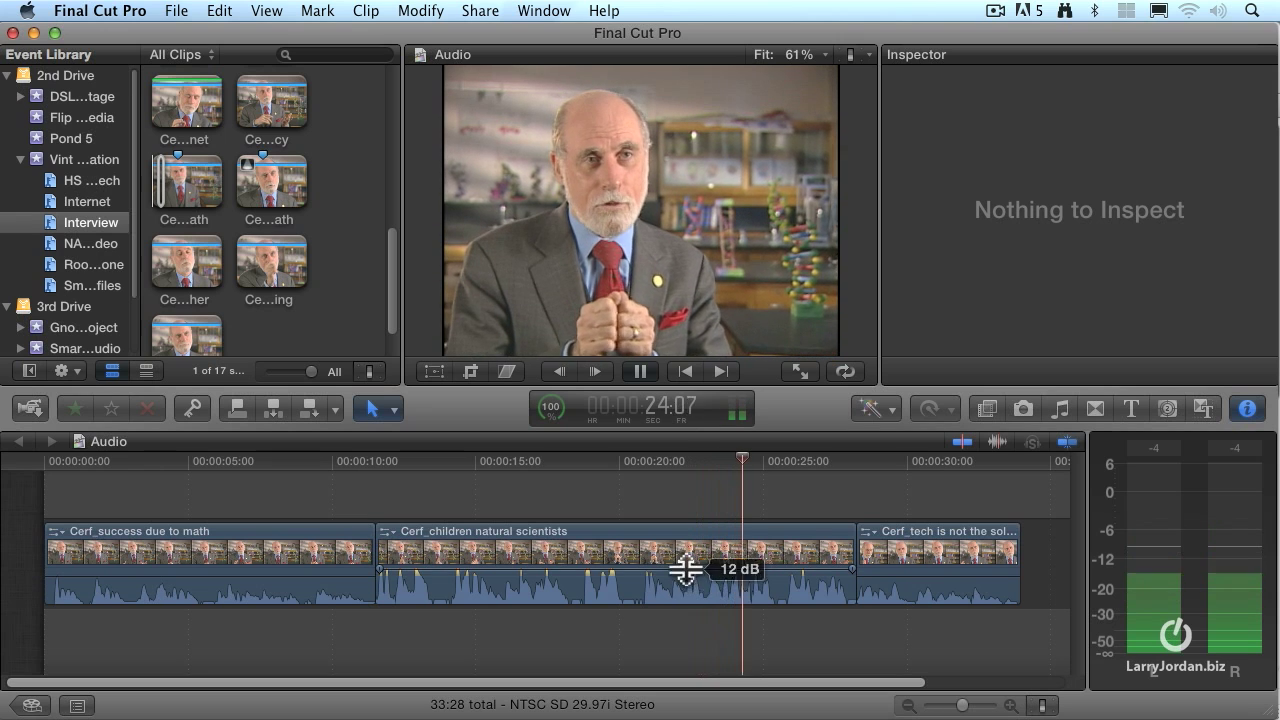
key(space)
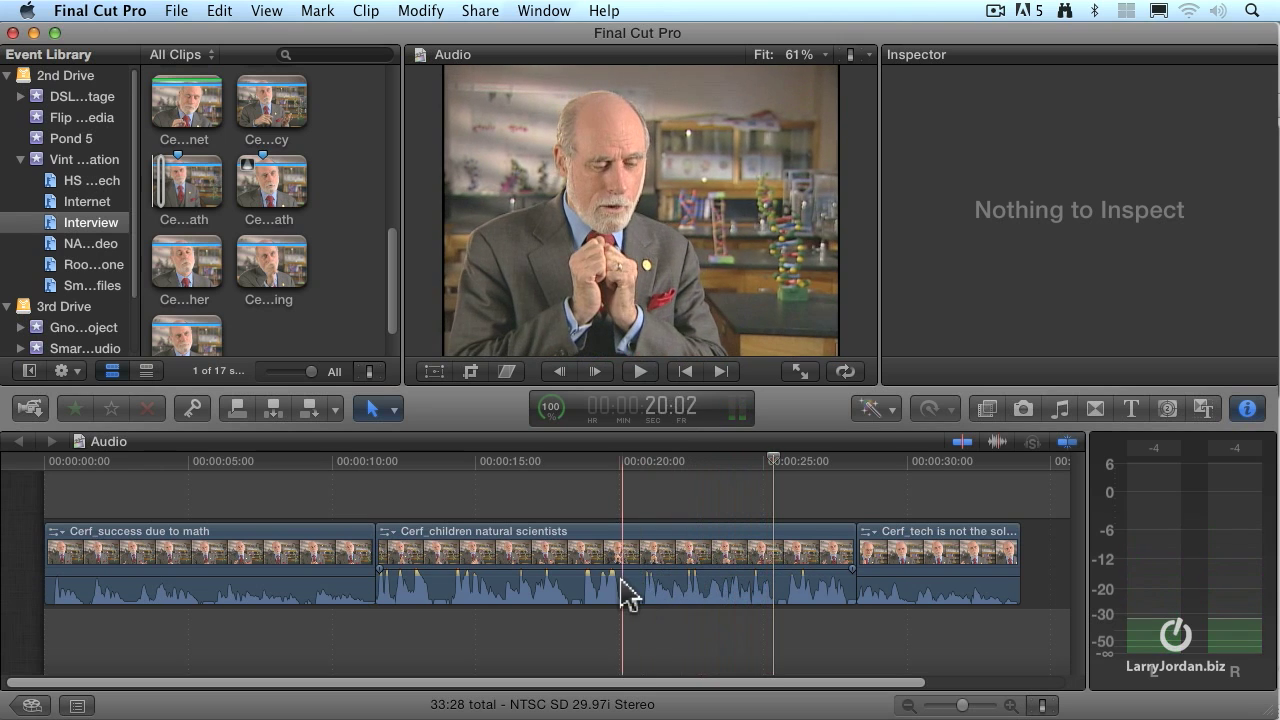
Examine the middle clip's waveform peaks up close and play it from shortly before 19 seconds to check them against the meters.
key(super+equal)
key(super+equal)
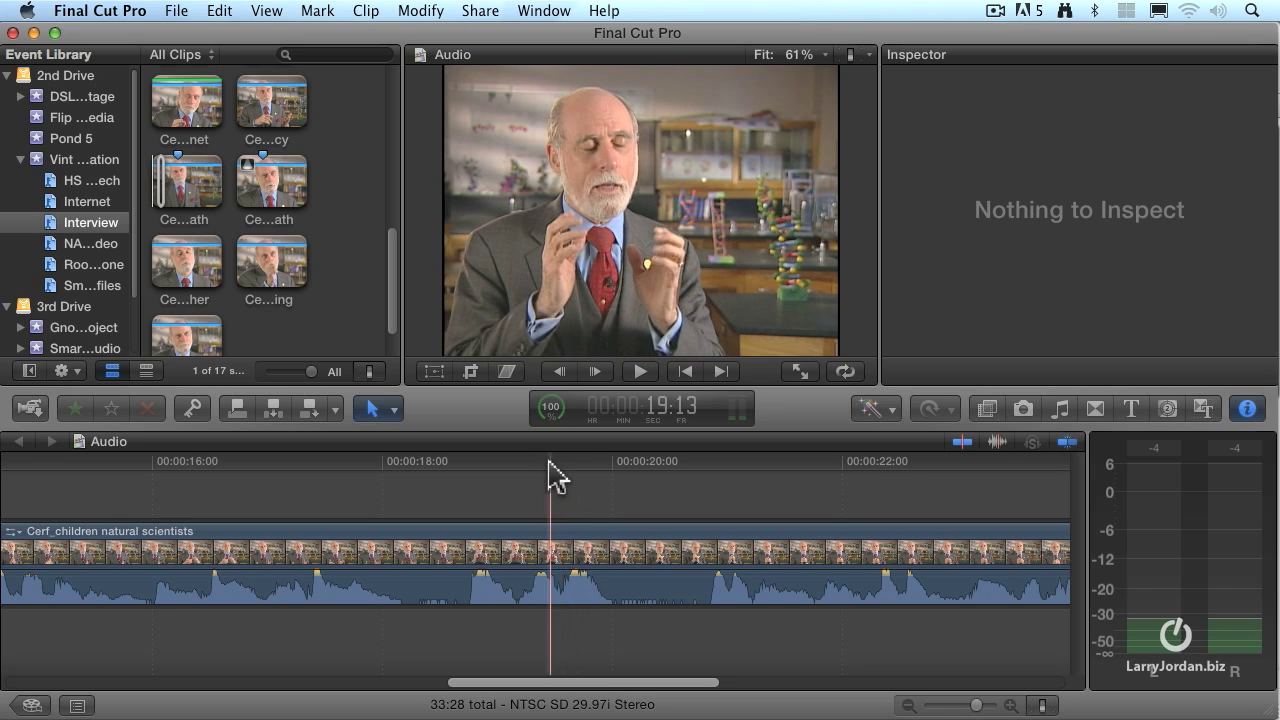
scroll(476, 470, right, 5)
click(474, 466)
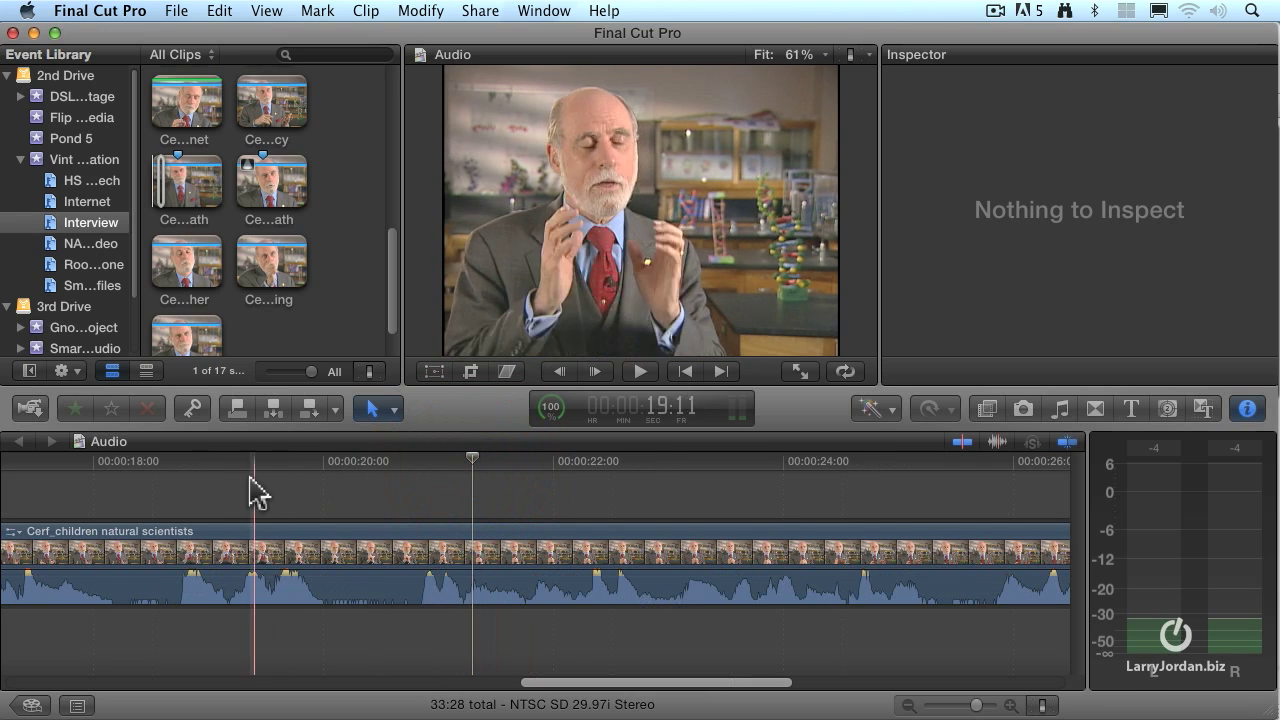
click(175, 468)
key(space)
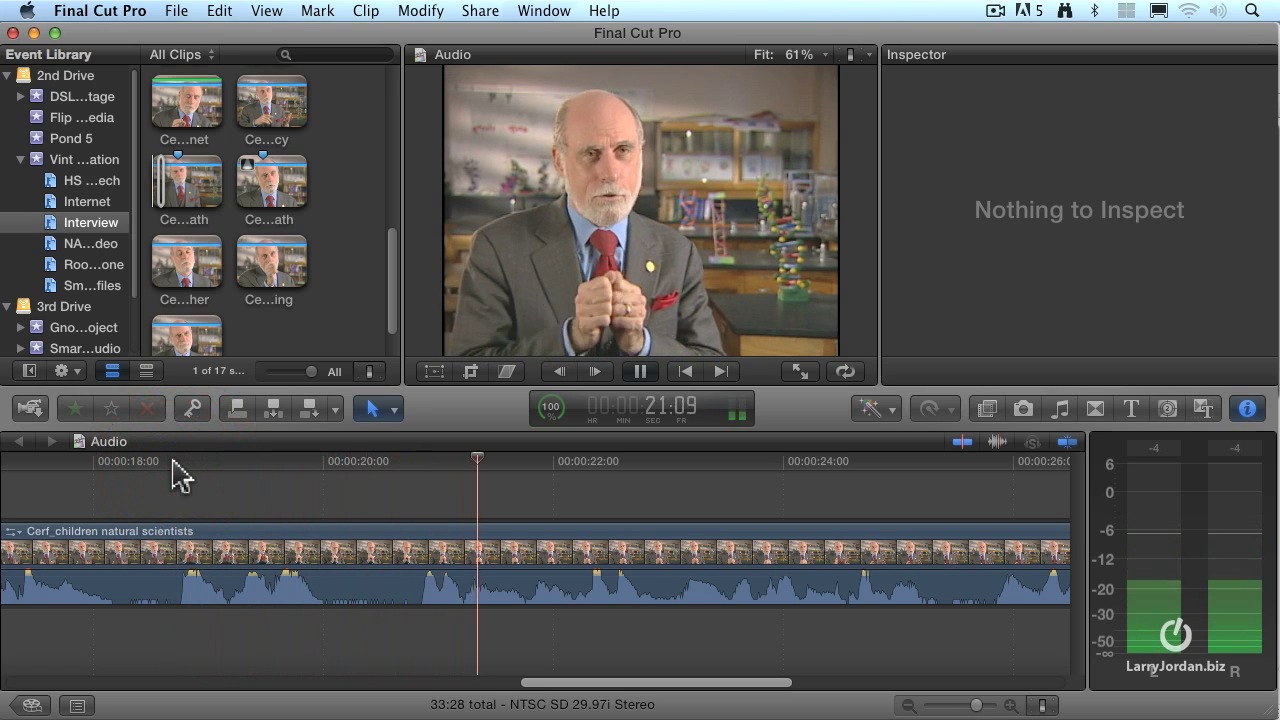
key(space)
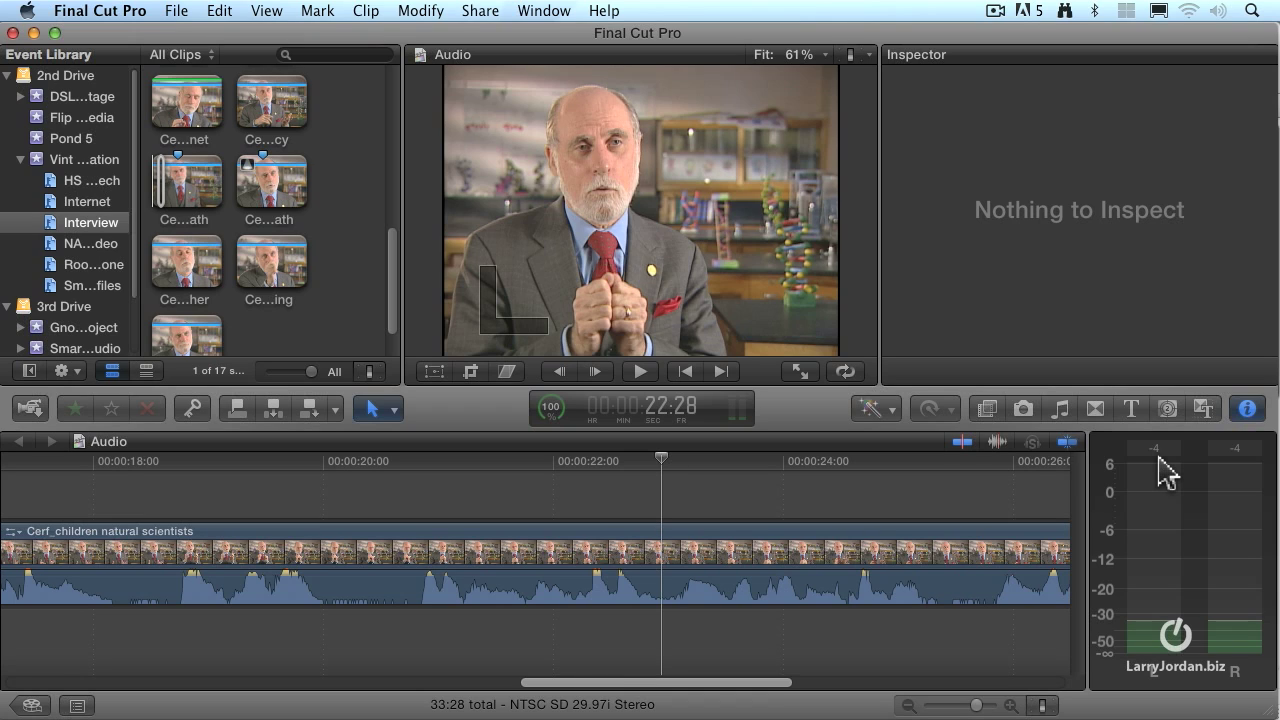
Return the middle clip's volume line to 0 dB and play the project from about 13:26 to check its level.
drag(777, 586, 776, 577)
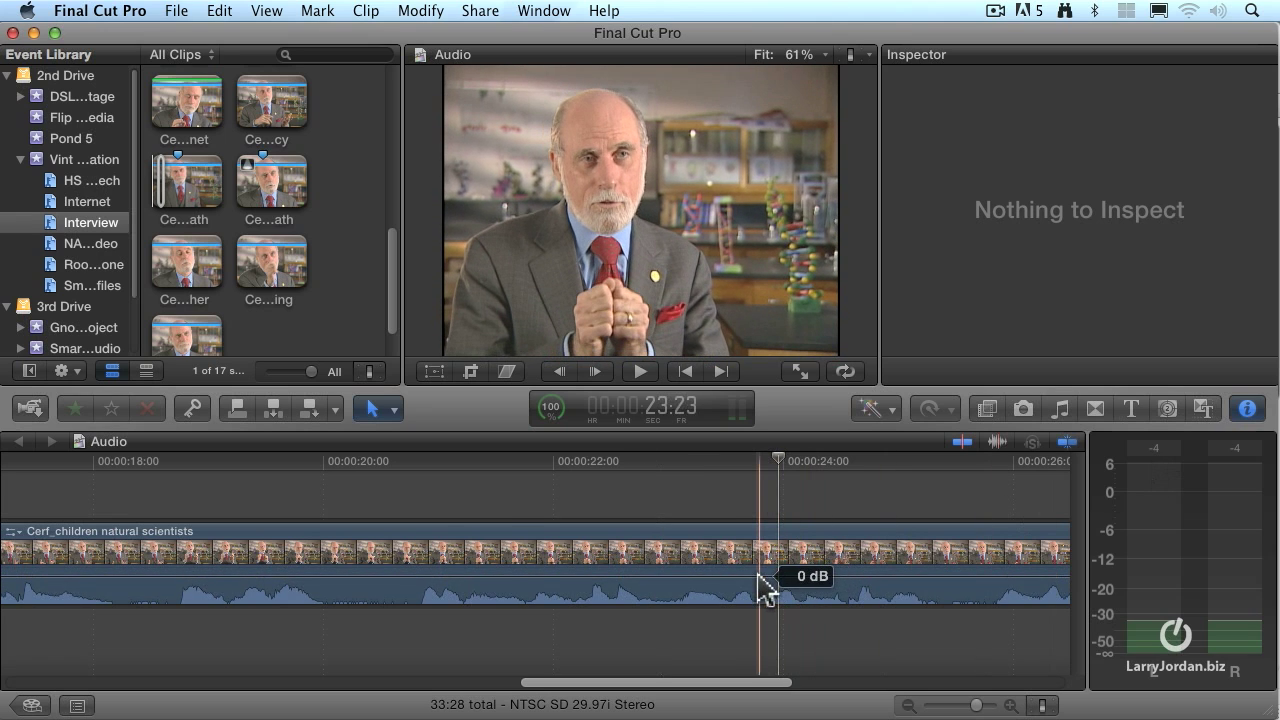
key(shift+z)
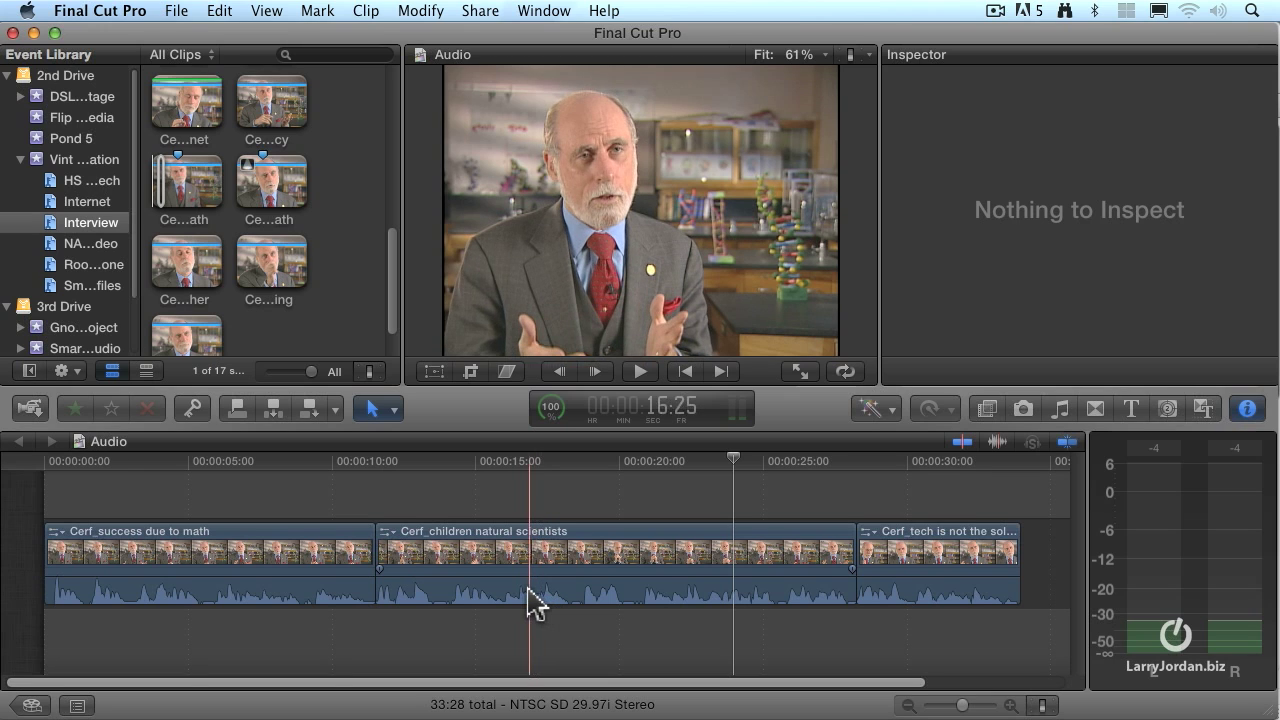
click(444, 462)
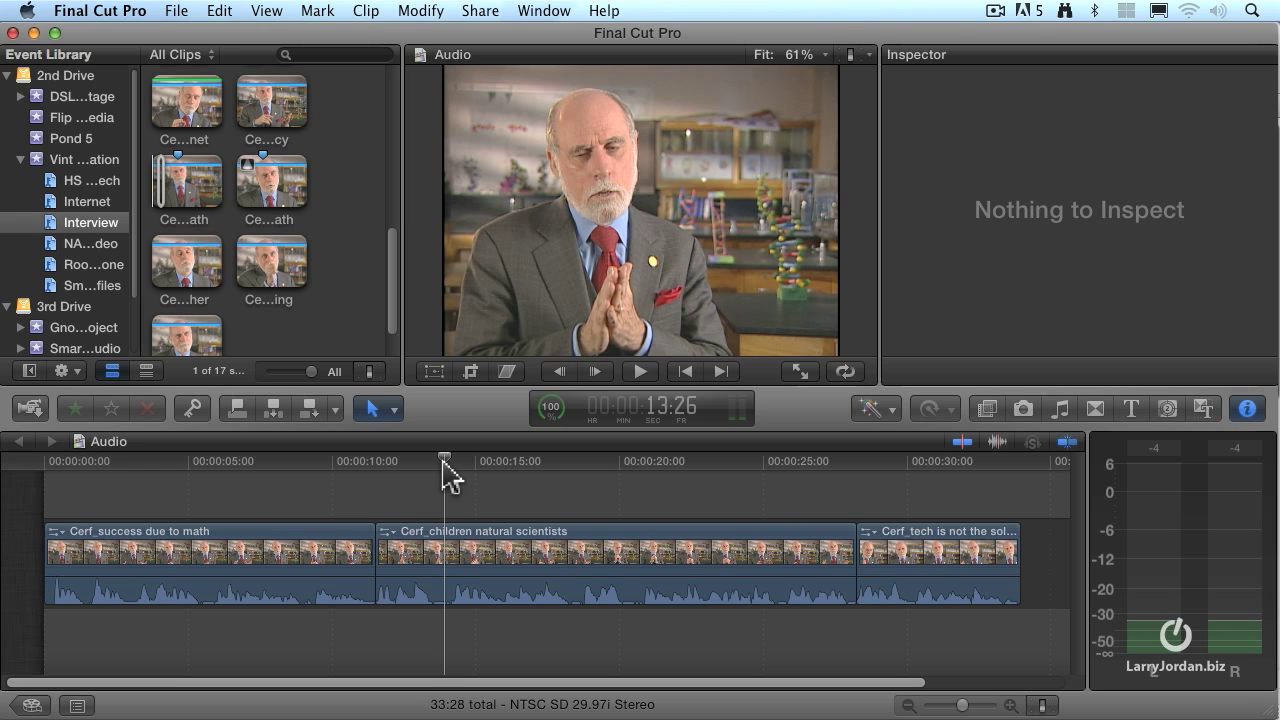
key(space)
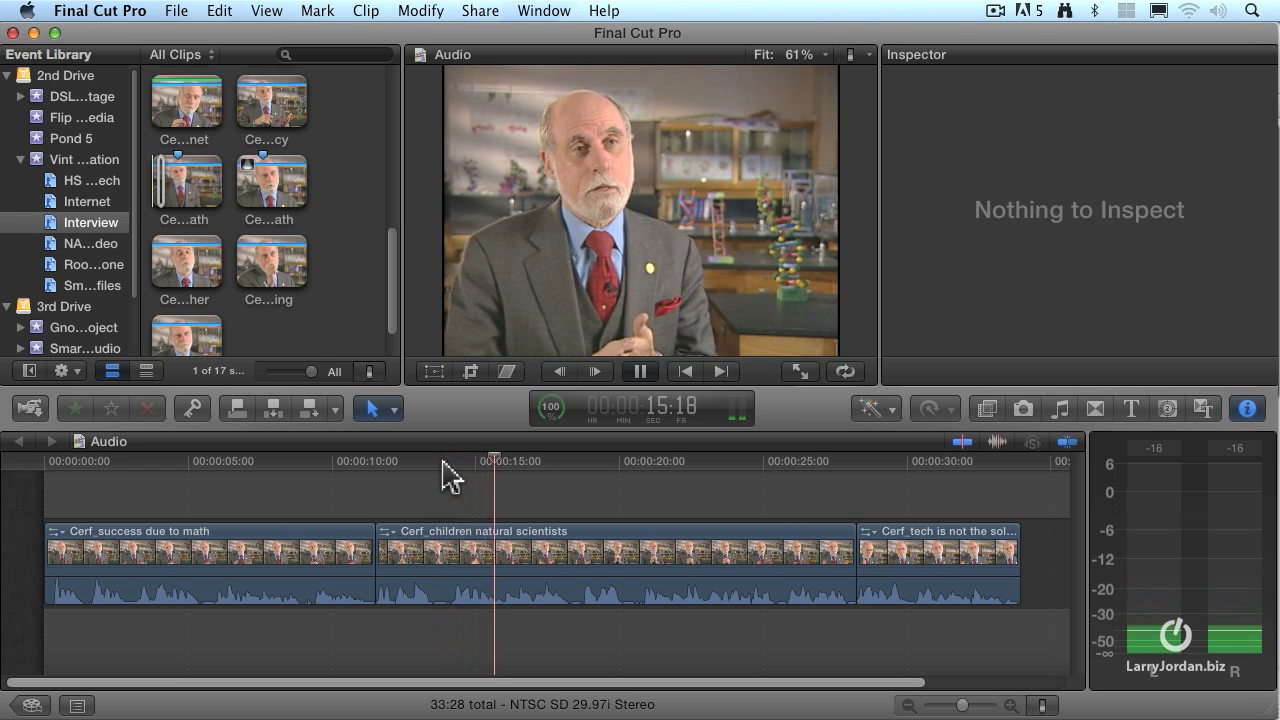
key(space)
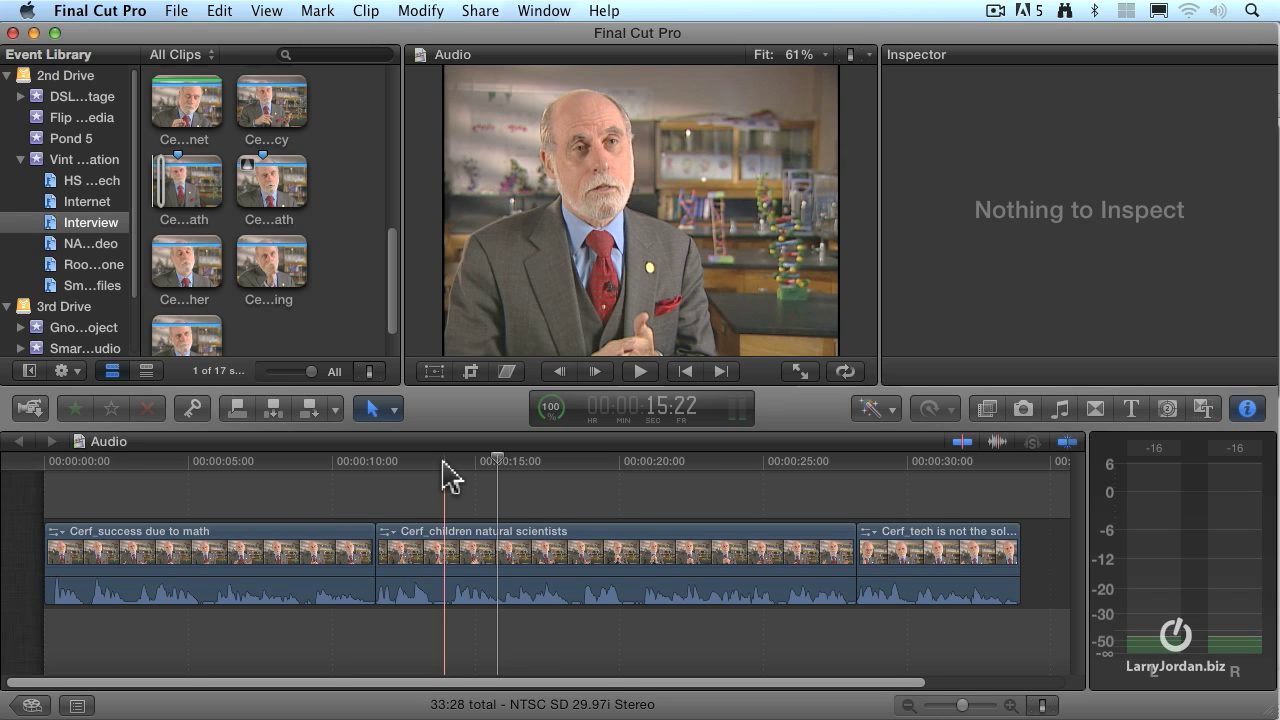
Raise the "Cerf_children natural scientists" clip's volume to 4 dB in its audio properties, and replace that with an exact value of -3 dB.
click(630, 602)
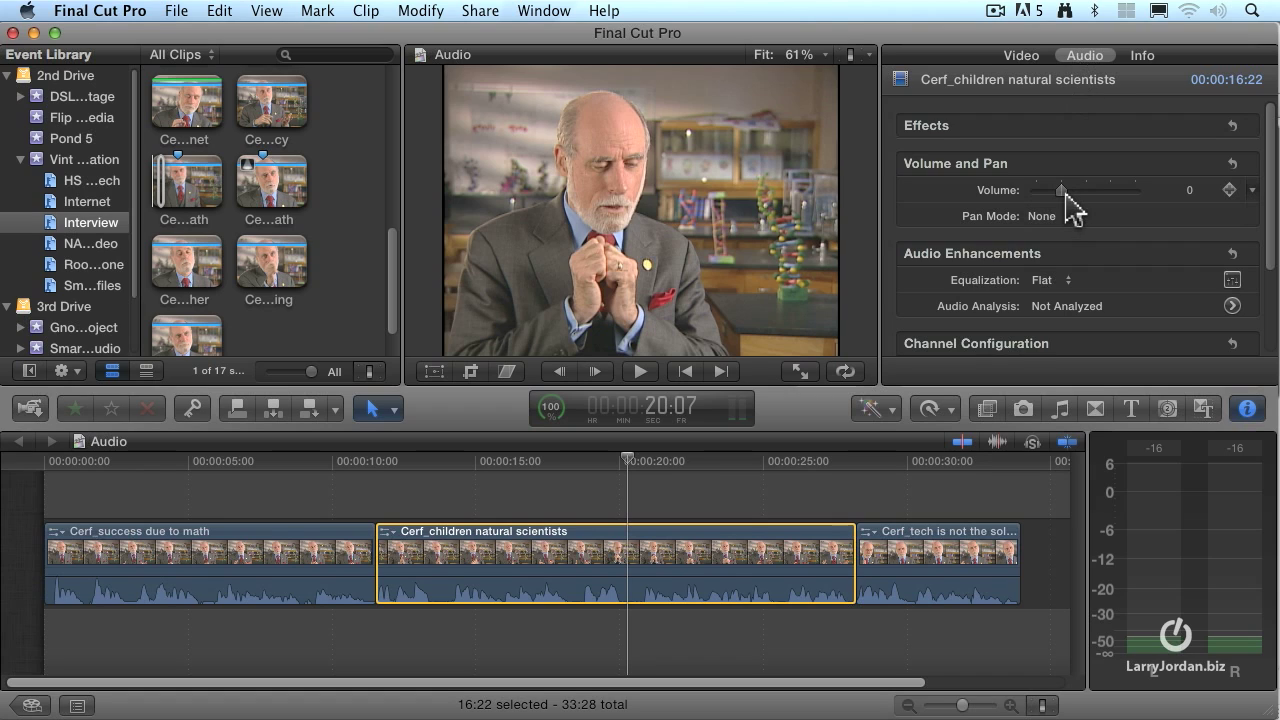
drag(1063, 195, 1080, 218)
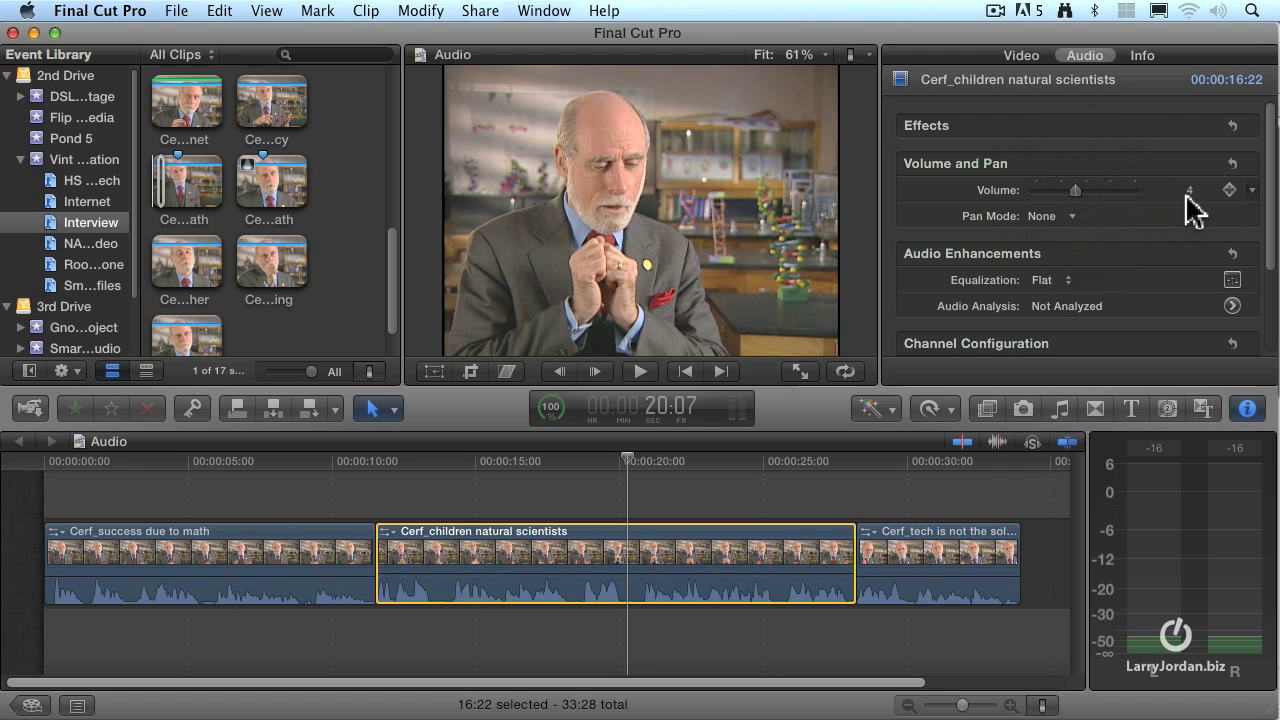
click(1188, 192)
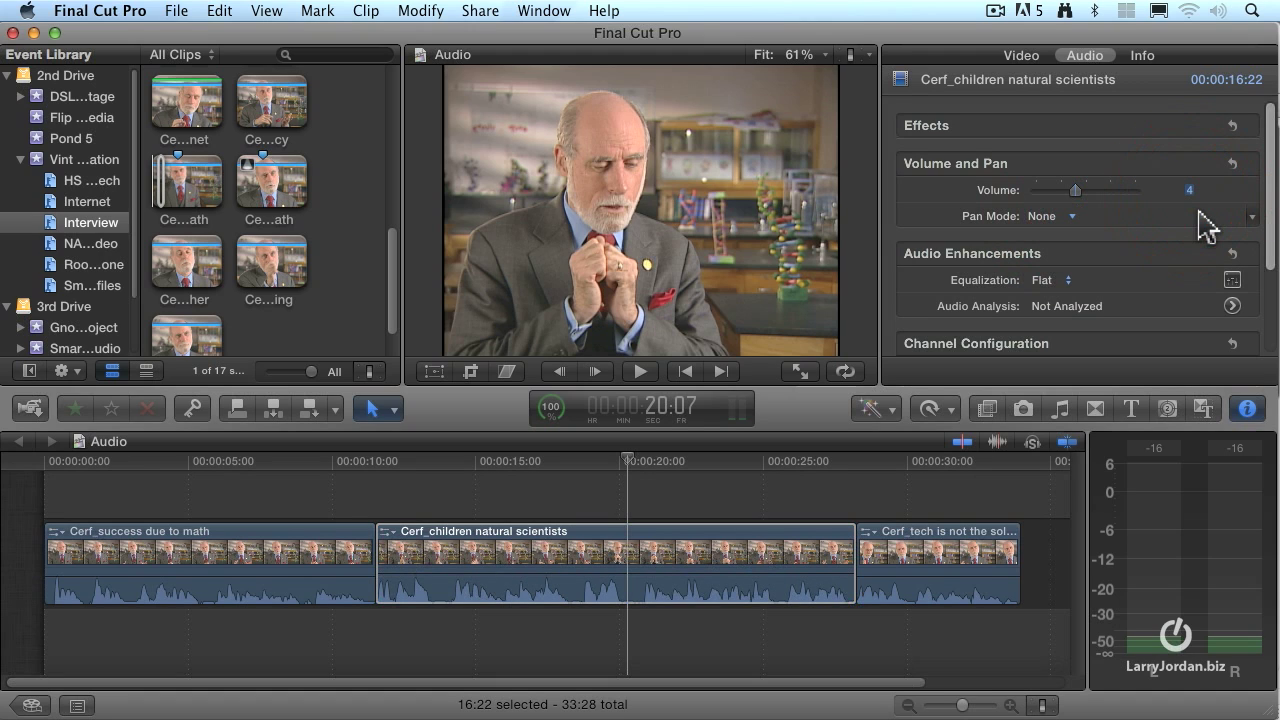
text(-3)
key(Return)
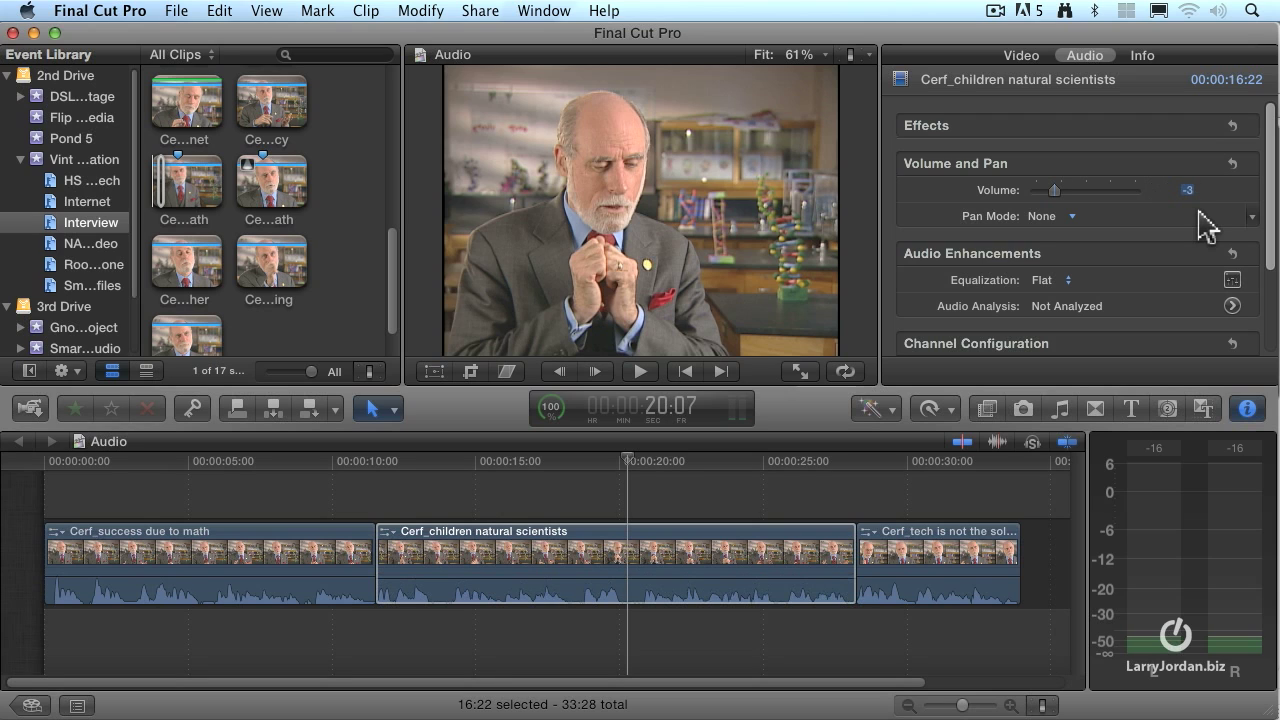
click(792, 597)
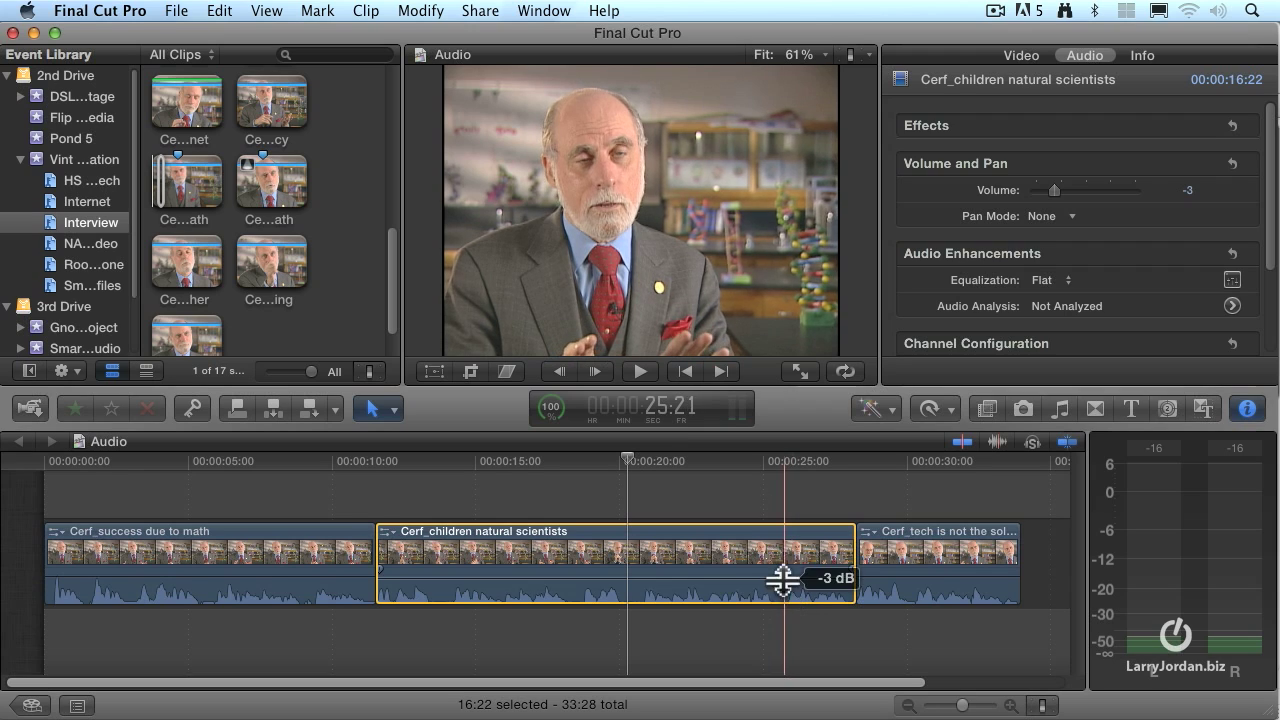
Try volumes of 0 and 10 dB on the "Cerf_children natural scientists" clip, and reset its Volume and Pan settings.
click(1057, 192)
drag(1058, 193, 1078, 192)
click(1189, 190)
text(0)
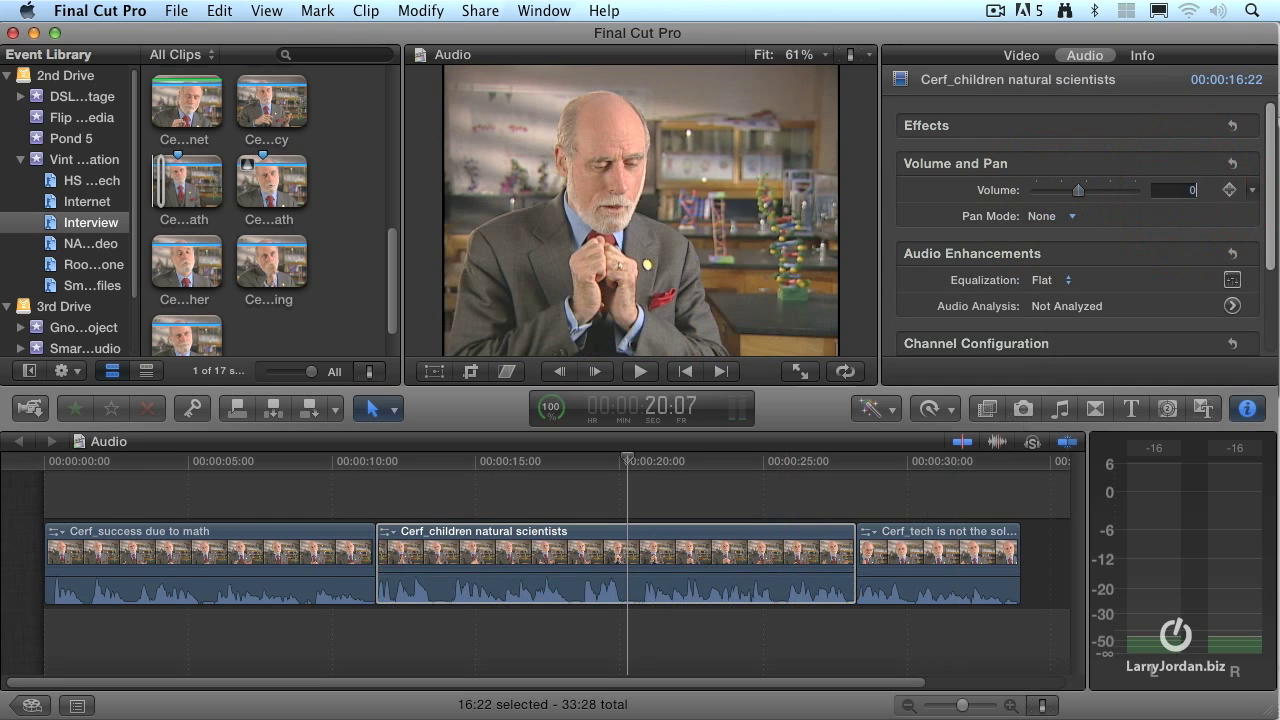
key(Return)
click(1118, 192)
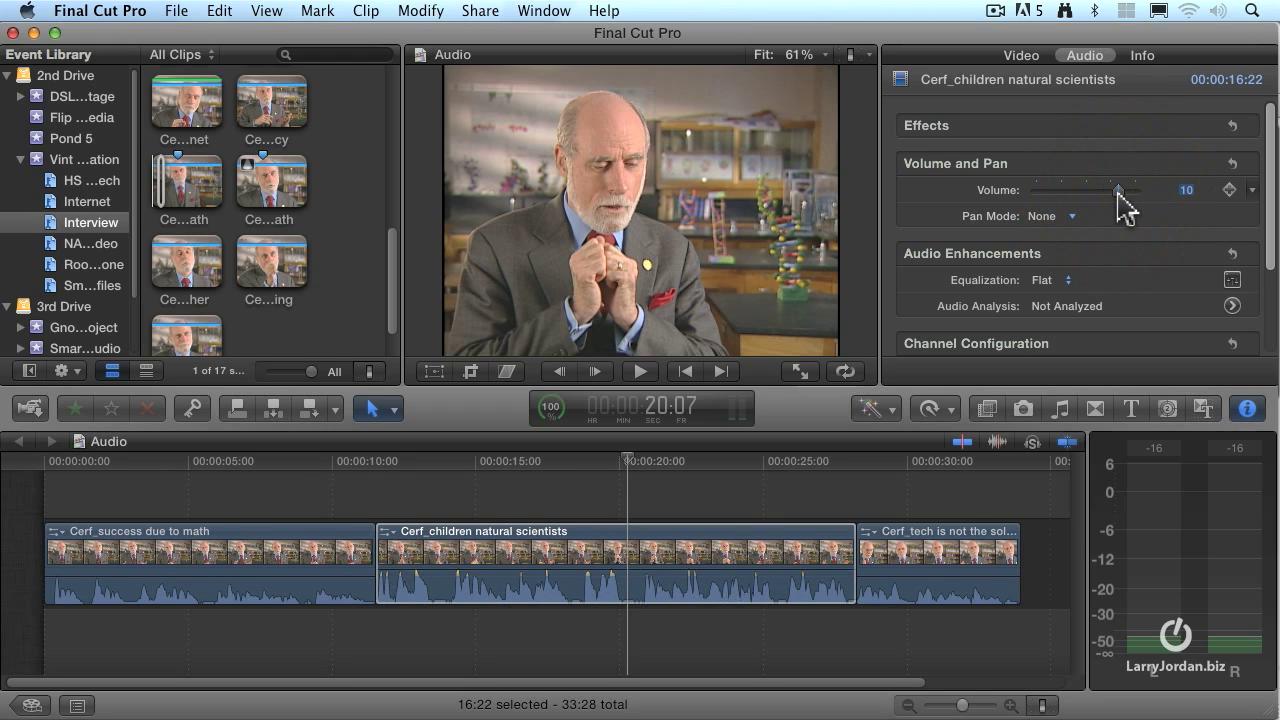
click(1234, 164)
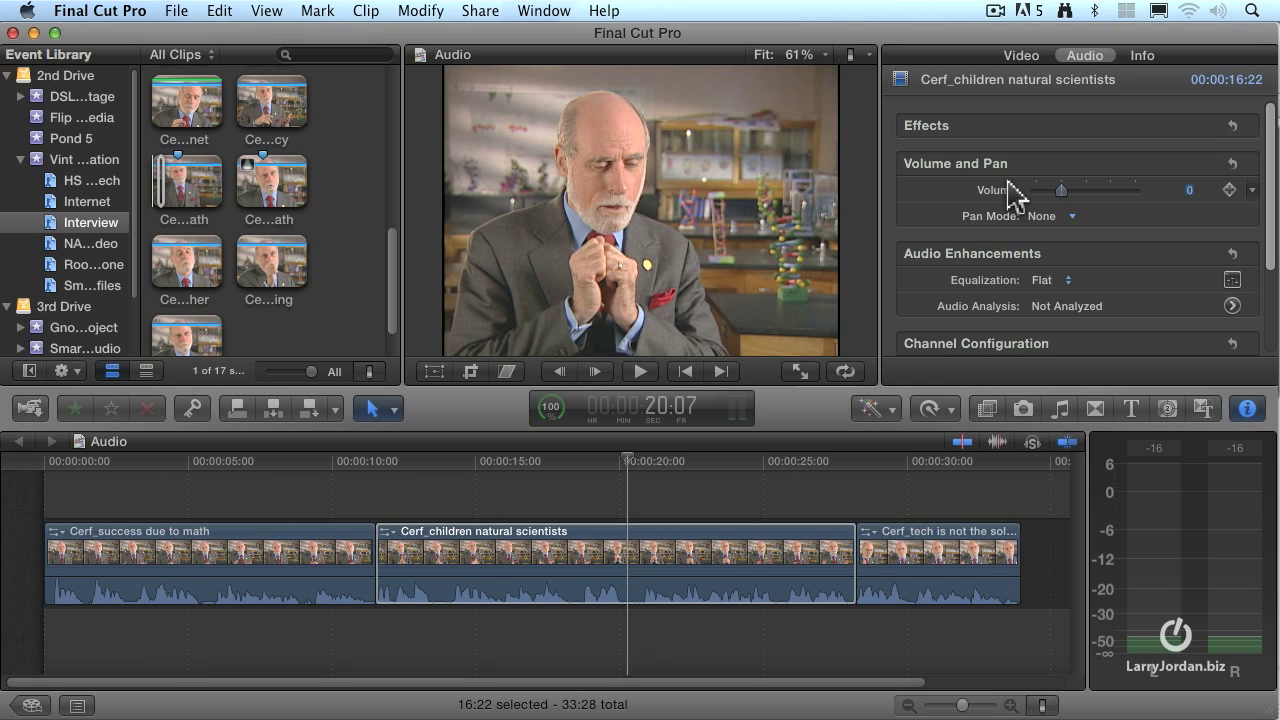
Set the "Cerf_children natural scientists" clip's pan mode to Stereo Left/Right and look over the other pan presets.
click(817, 577)
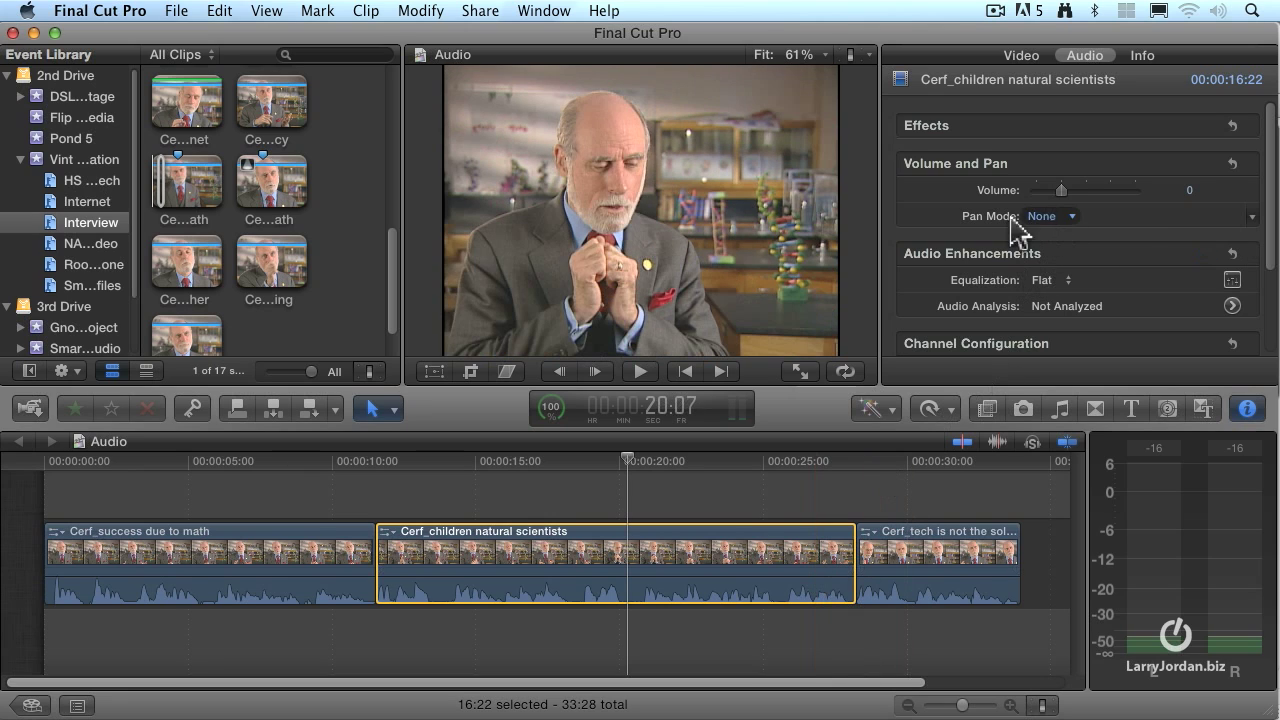
click(1070, 217)
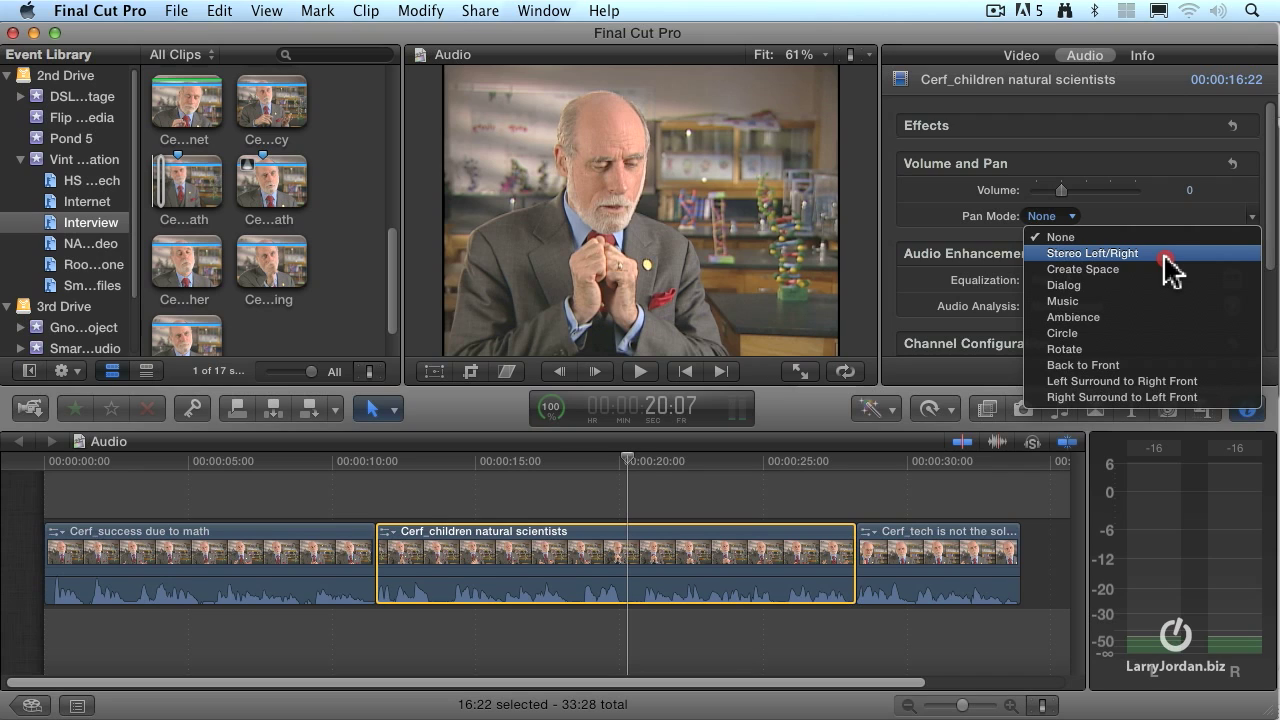
click(1120, 254)
click(1071, 211)
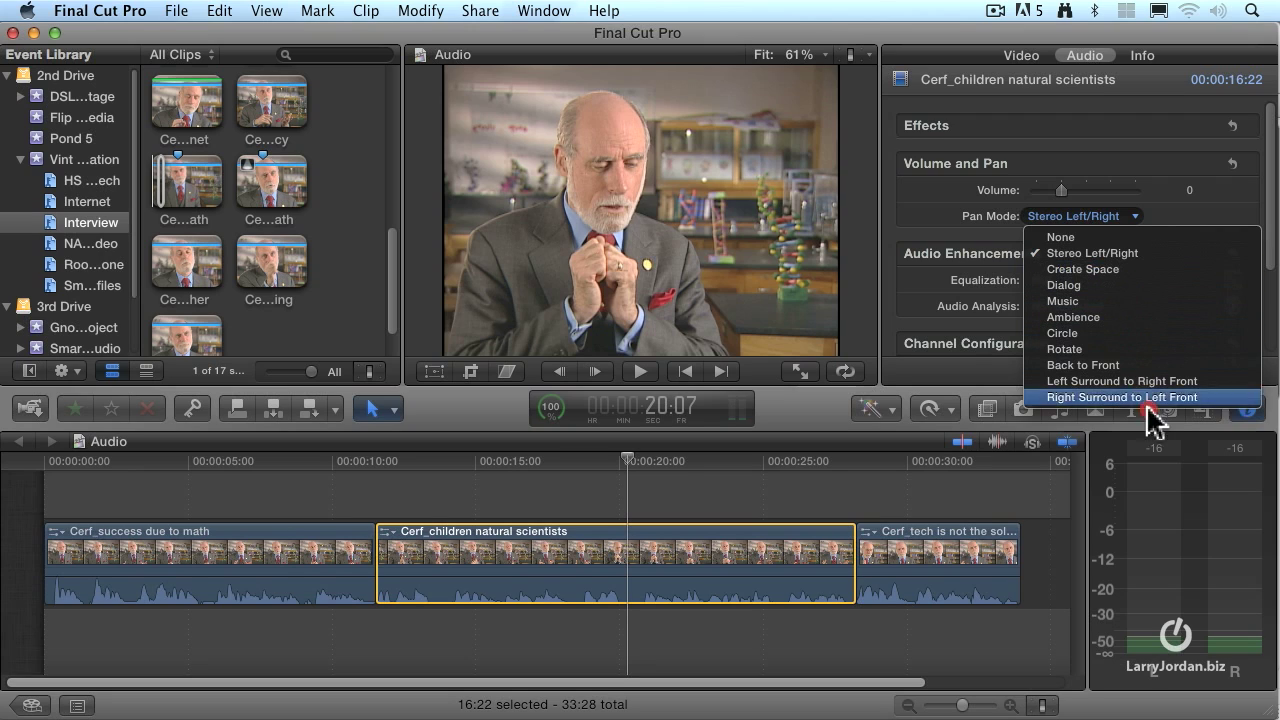
click(1138, 268)
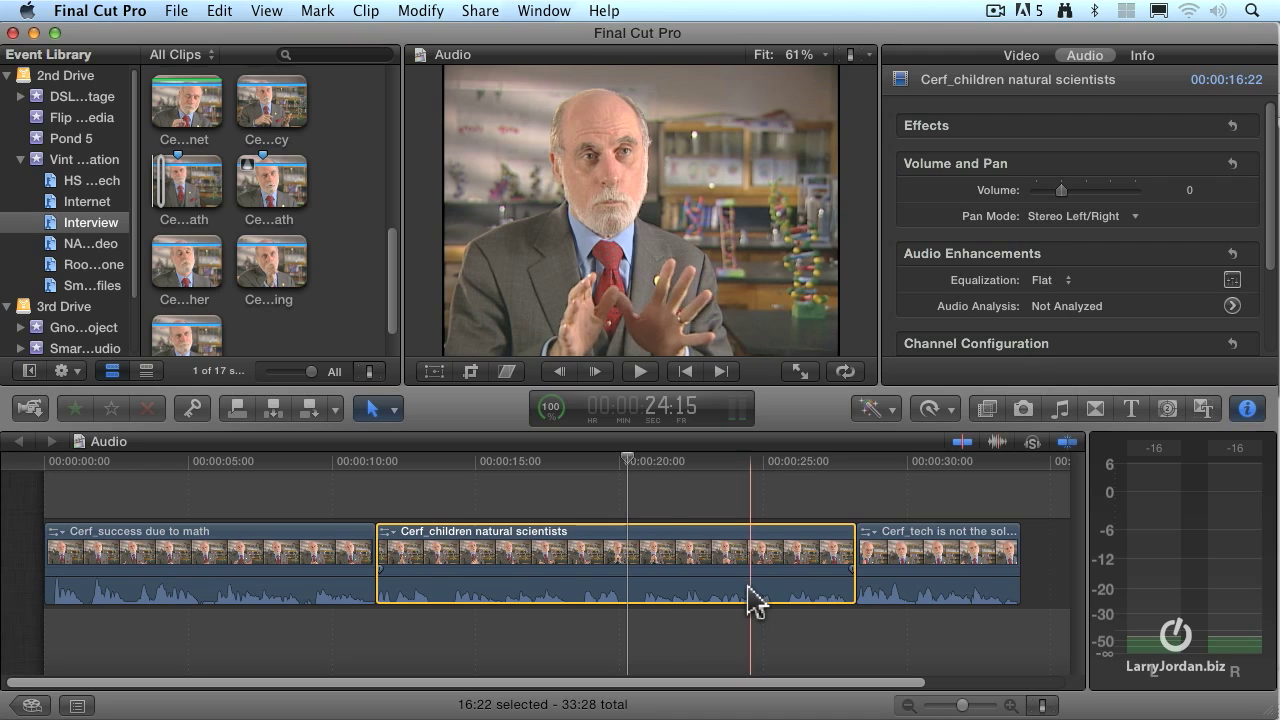
Expand the audio and video of all clips in the timeline, and collapse all clips again.
click(264, 10)
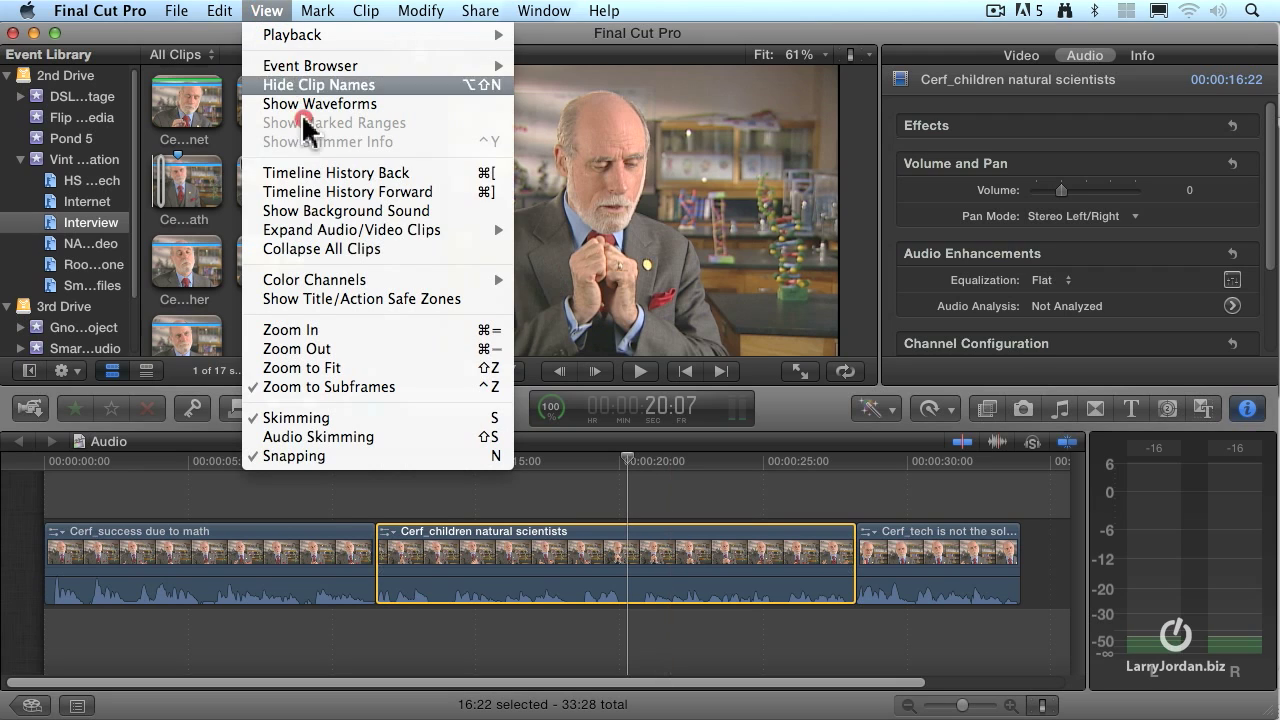
mouse_move(412, 236)
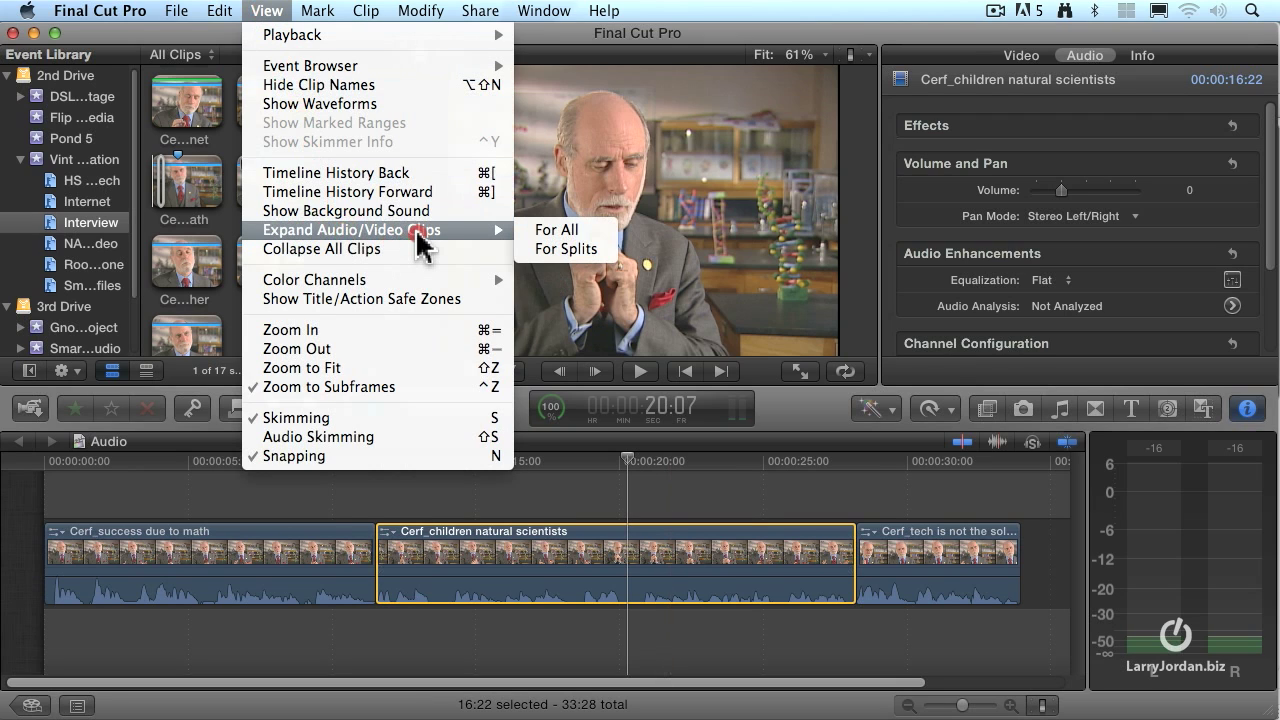
click(582, 240)
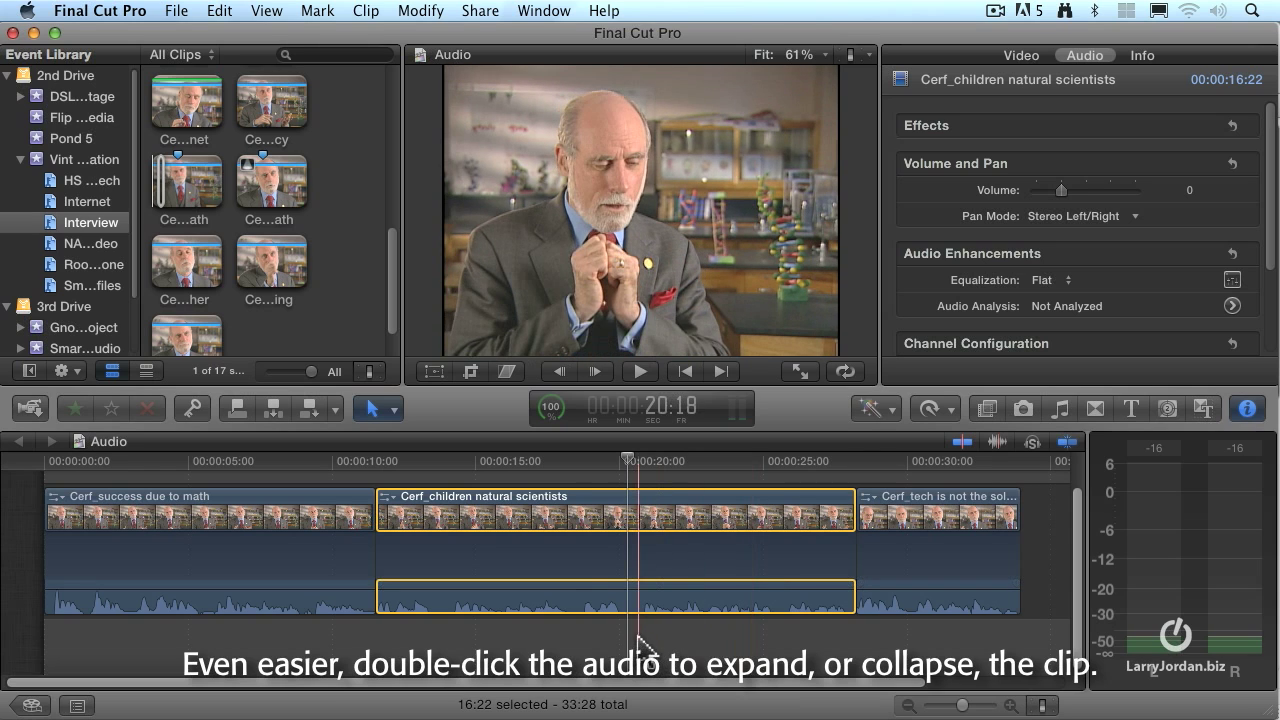
click(268, 12)
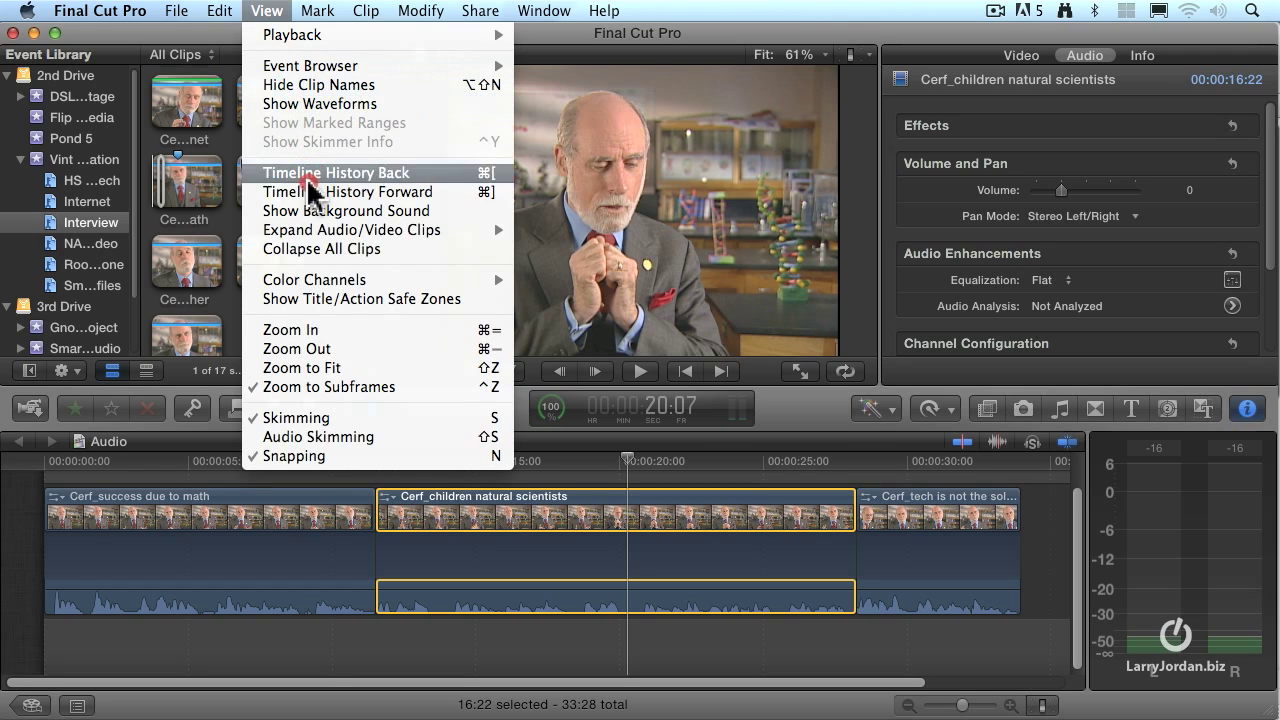
click(330, 249)
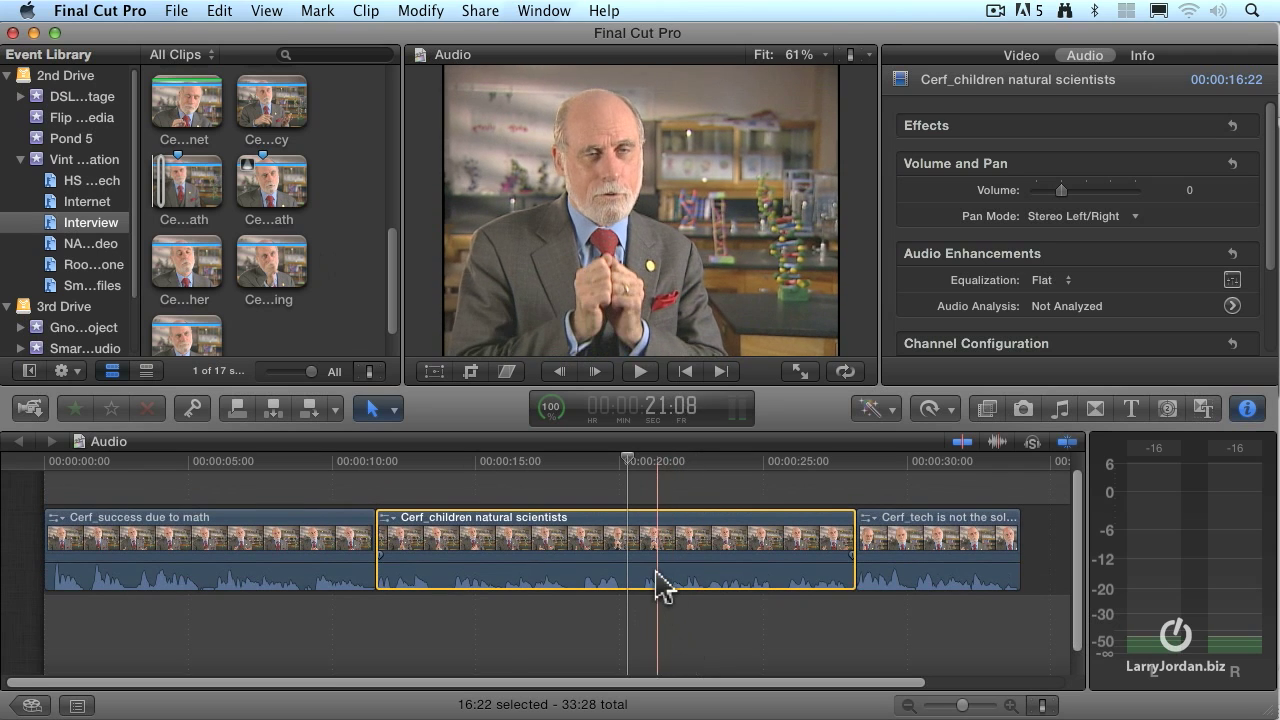
Detach the audio from the "Cerf_children natural scientists" clip and select its video part.
click(368, 12)
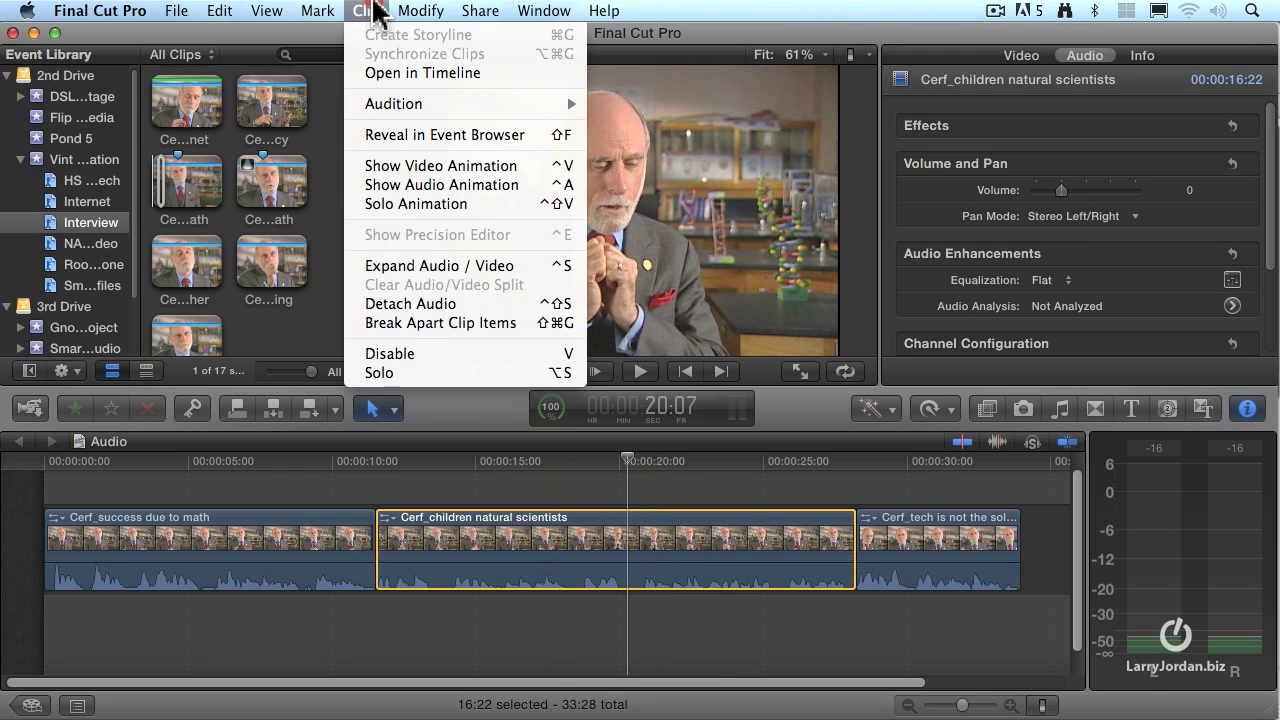
click(436, 304)
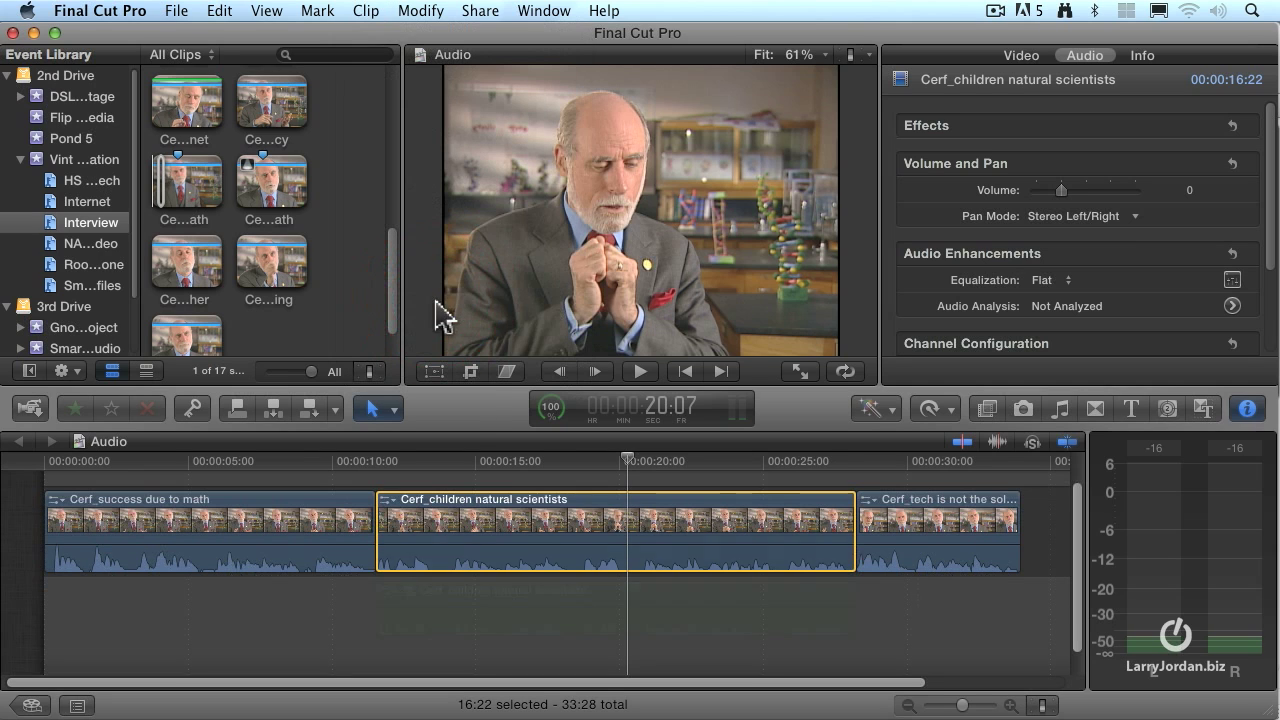
click(614, 534)
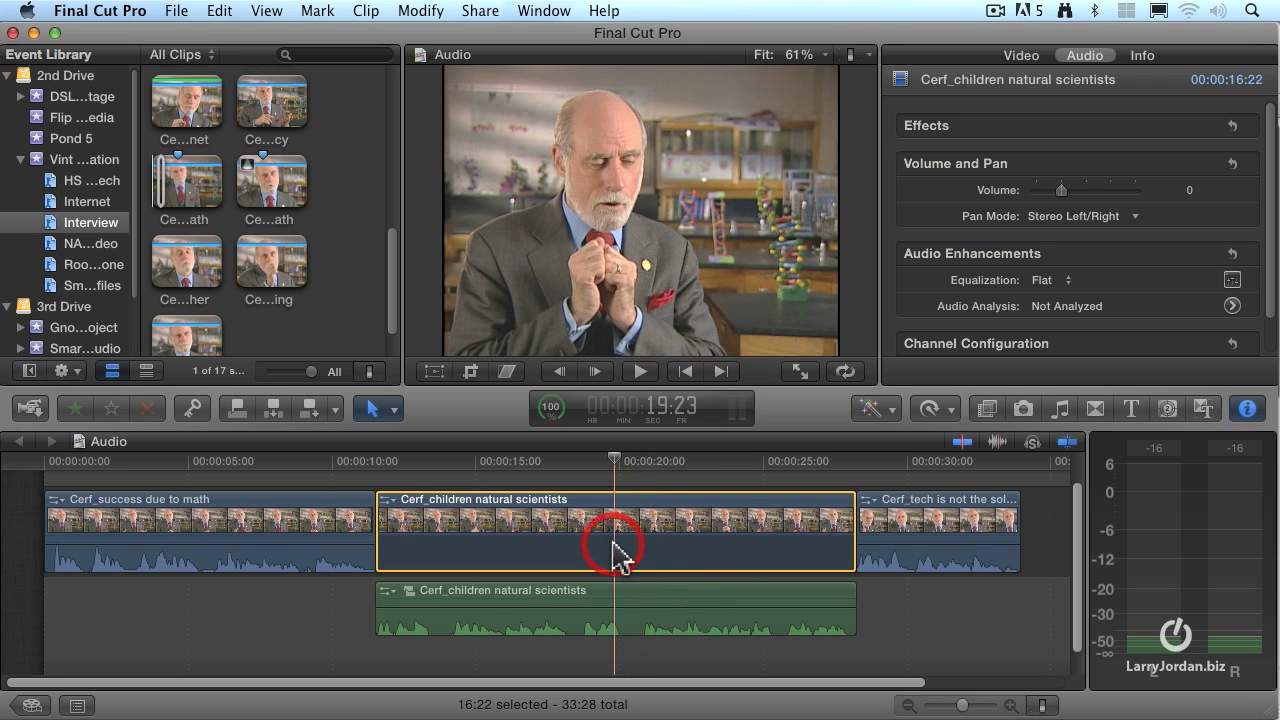
Slide the detached audio slightly later so it is out of sync, and undo both the move and the detachment.
click(628, 591)
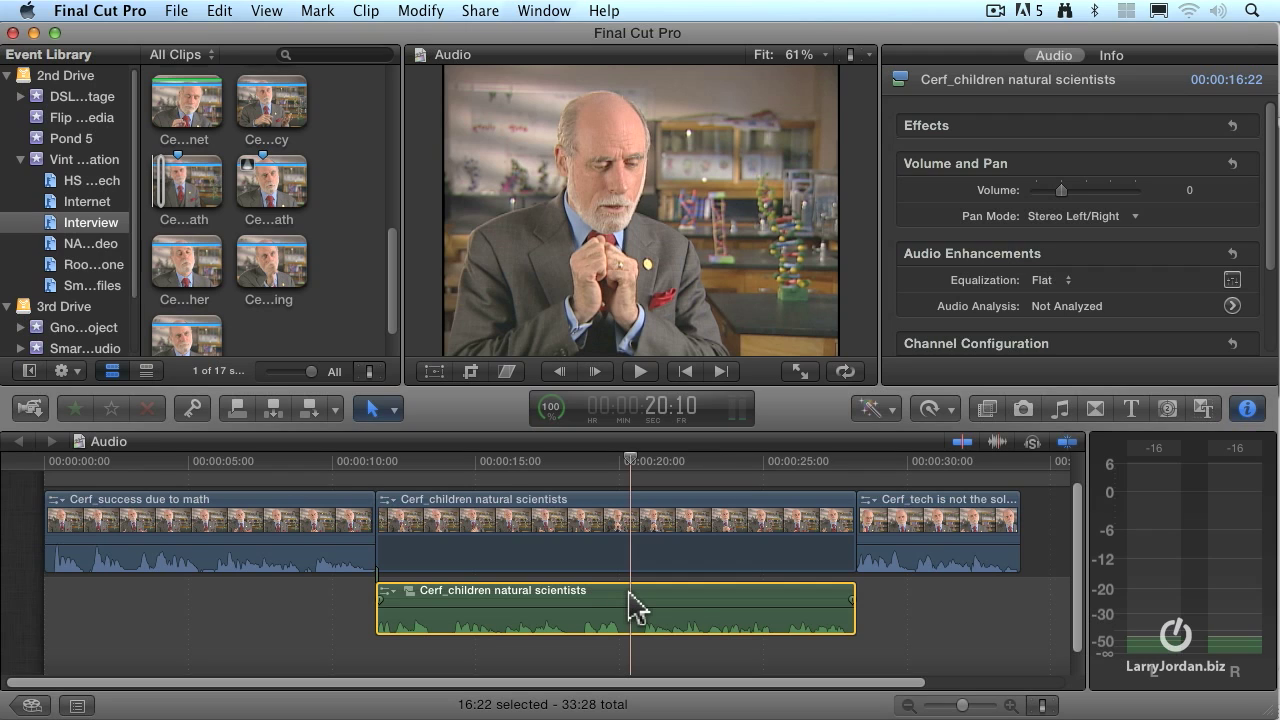
drag(630, 605, 677, 615)
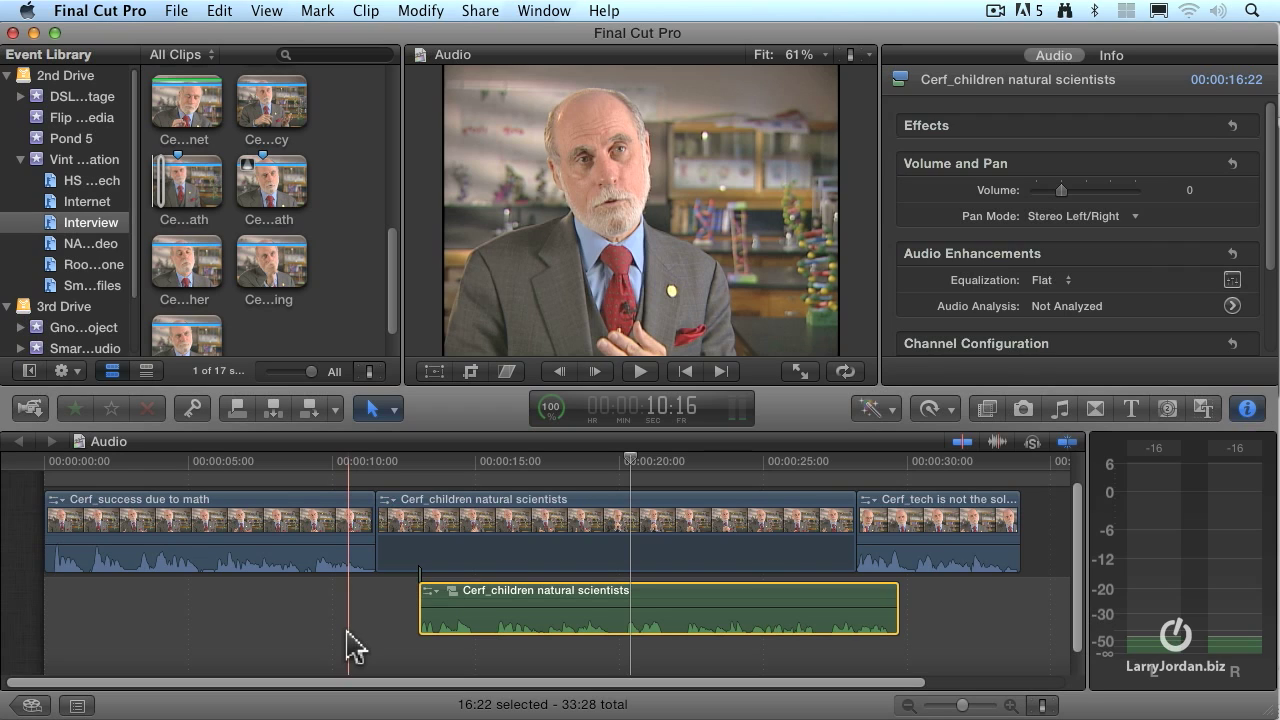
key(super+z)
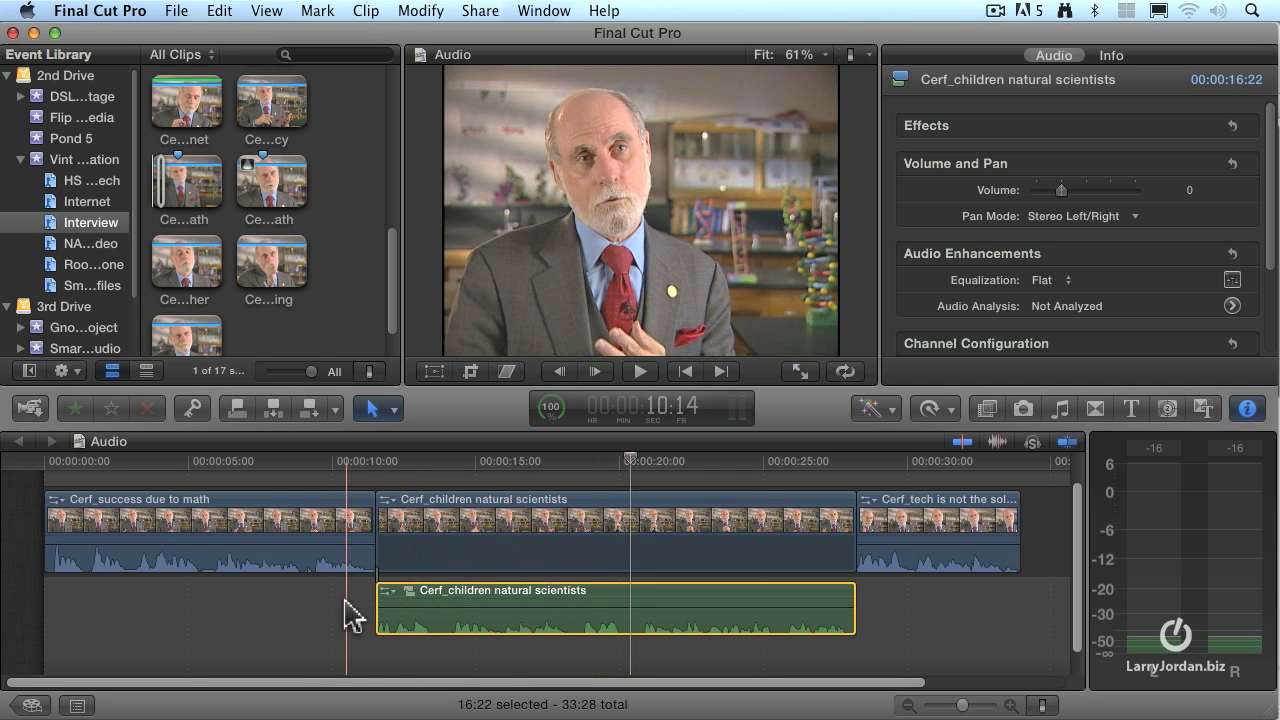
key(super+z)
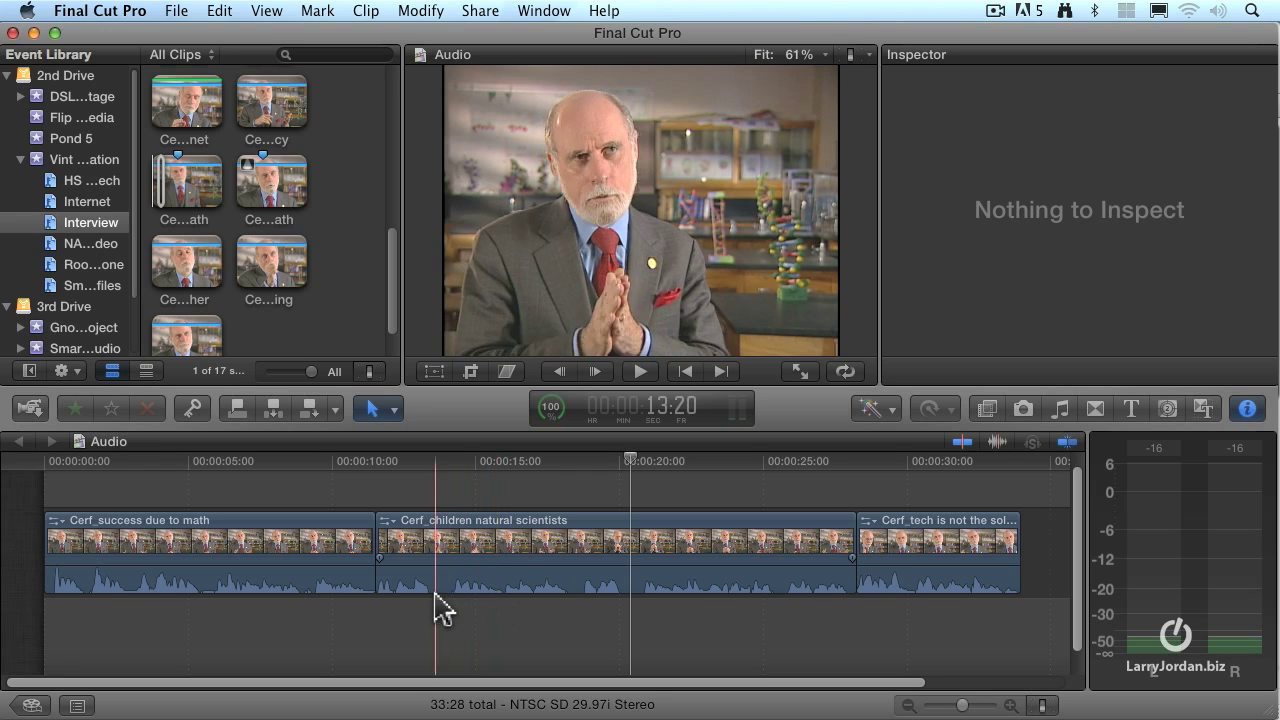
Play the first few seconds of the project to hear how the first clip's audio starts.
click(45, 463)
key(space)
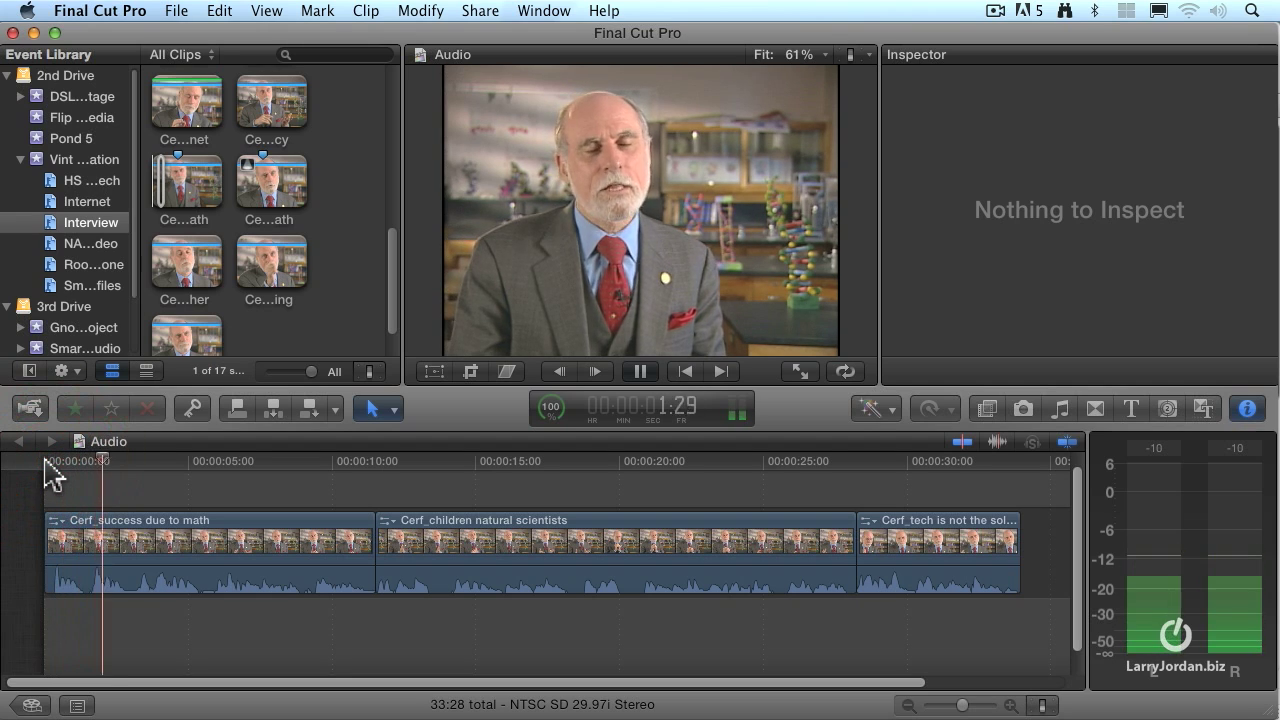
key(space)
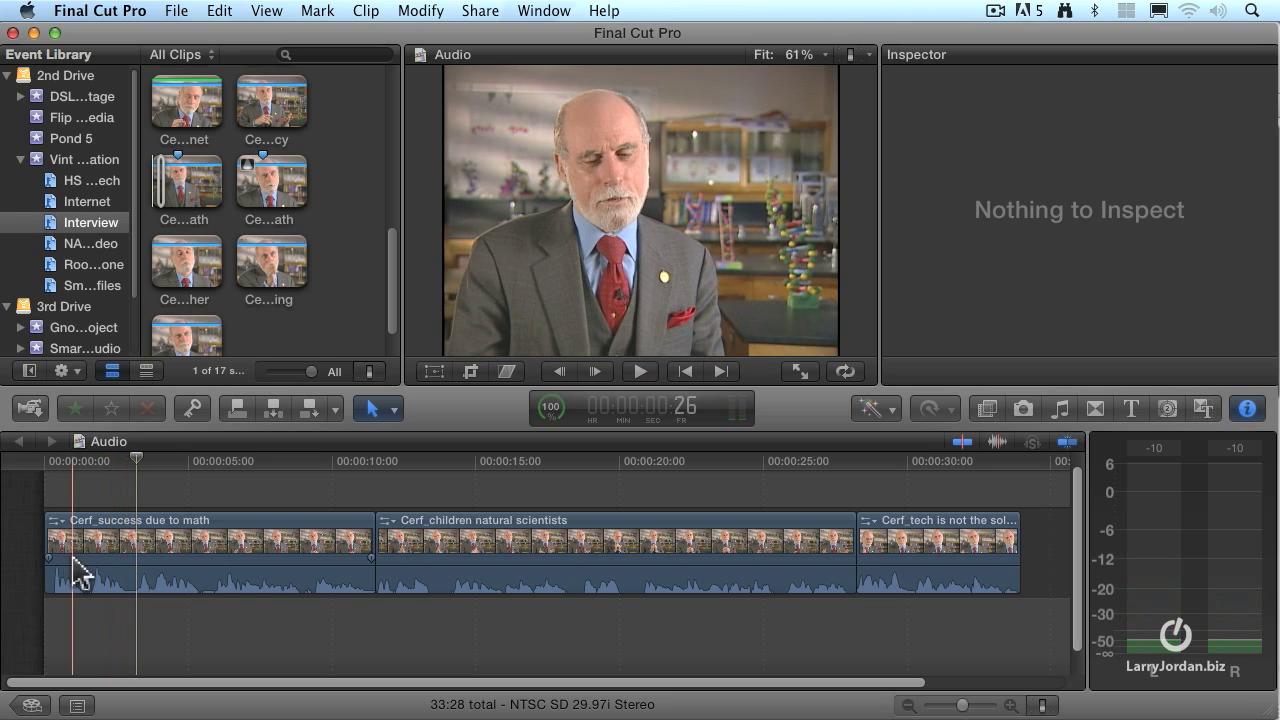
Fade in the "Cerf_success due to math" clip's audio over about its first 4.5 seconds and play it.
mouse_move(58, 565)
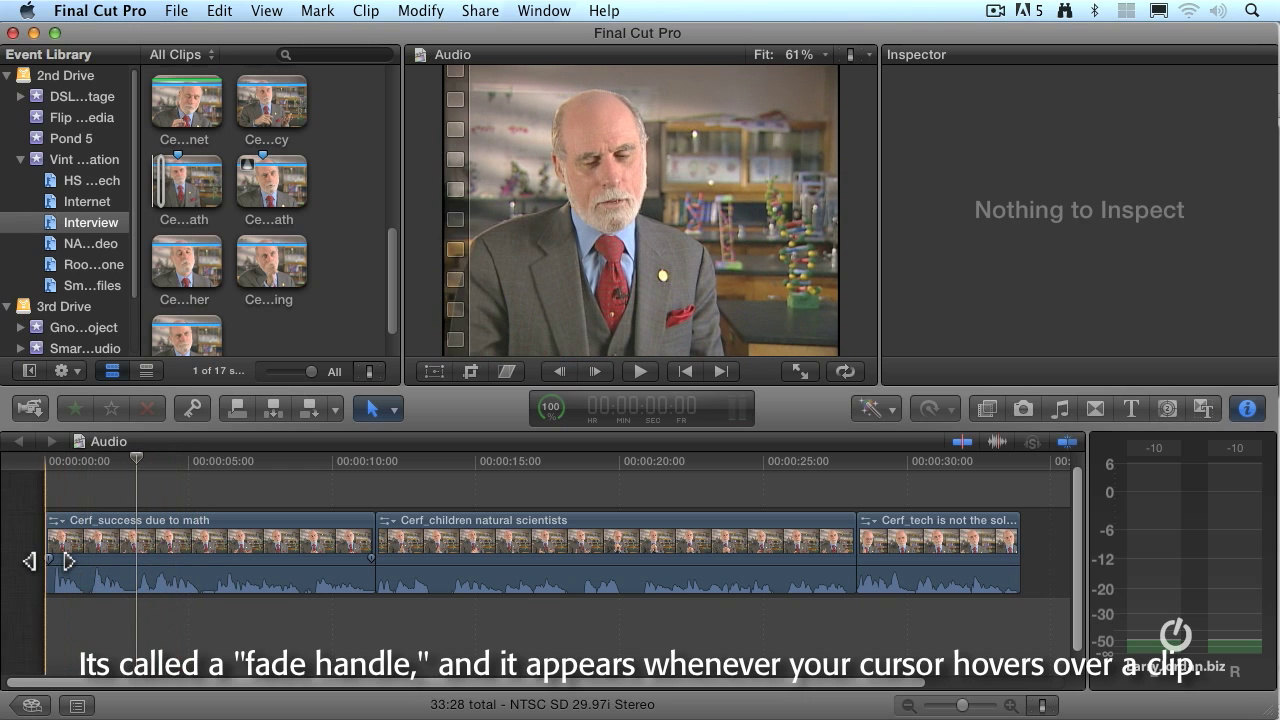
drag(48, 561, 178, 566)
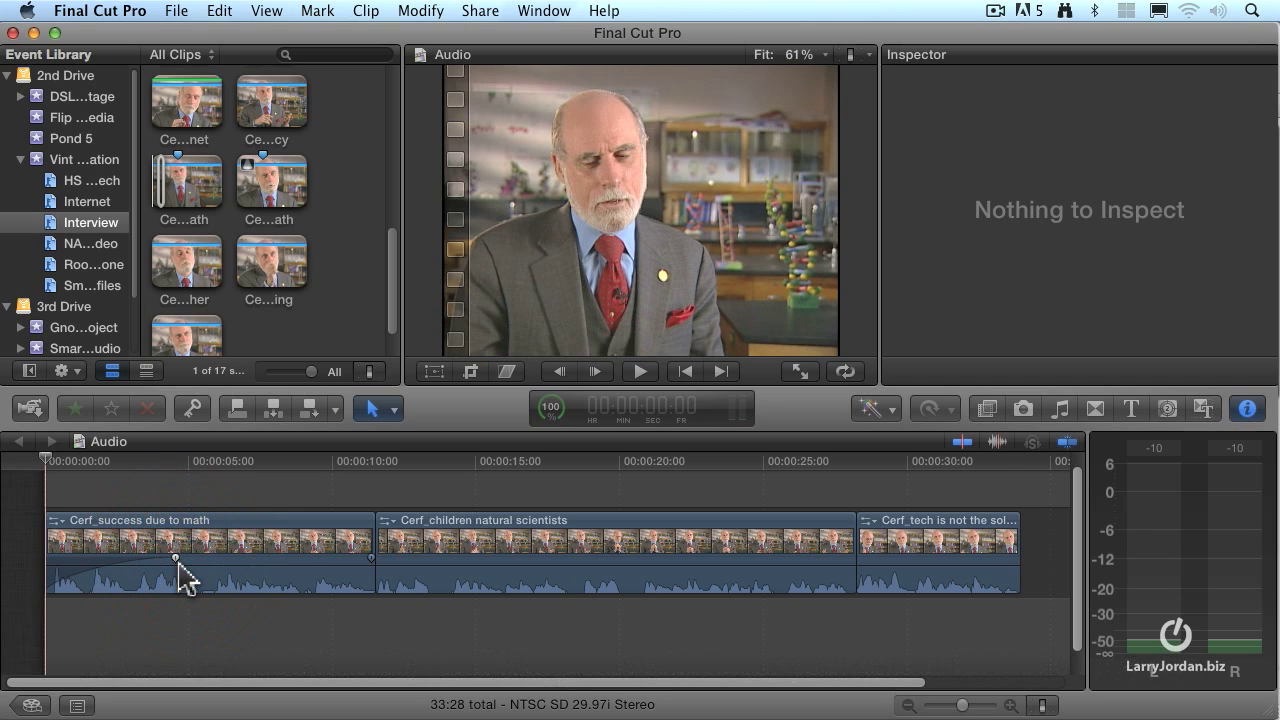
key(space)
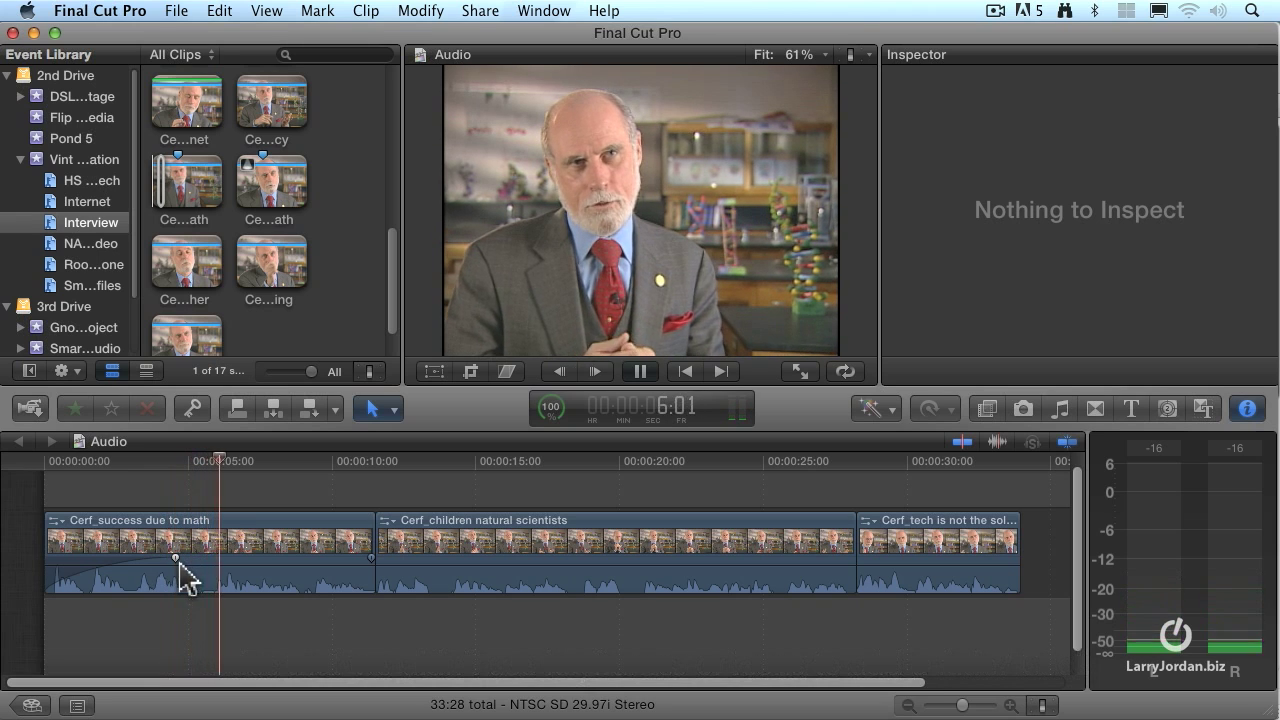
key(space)
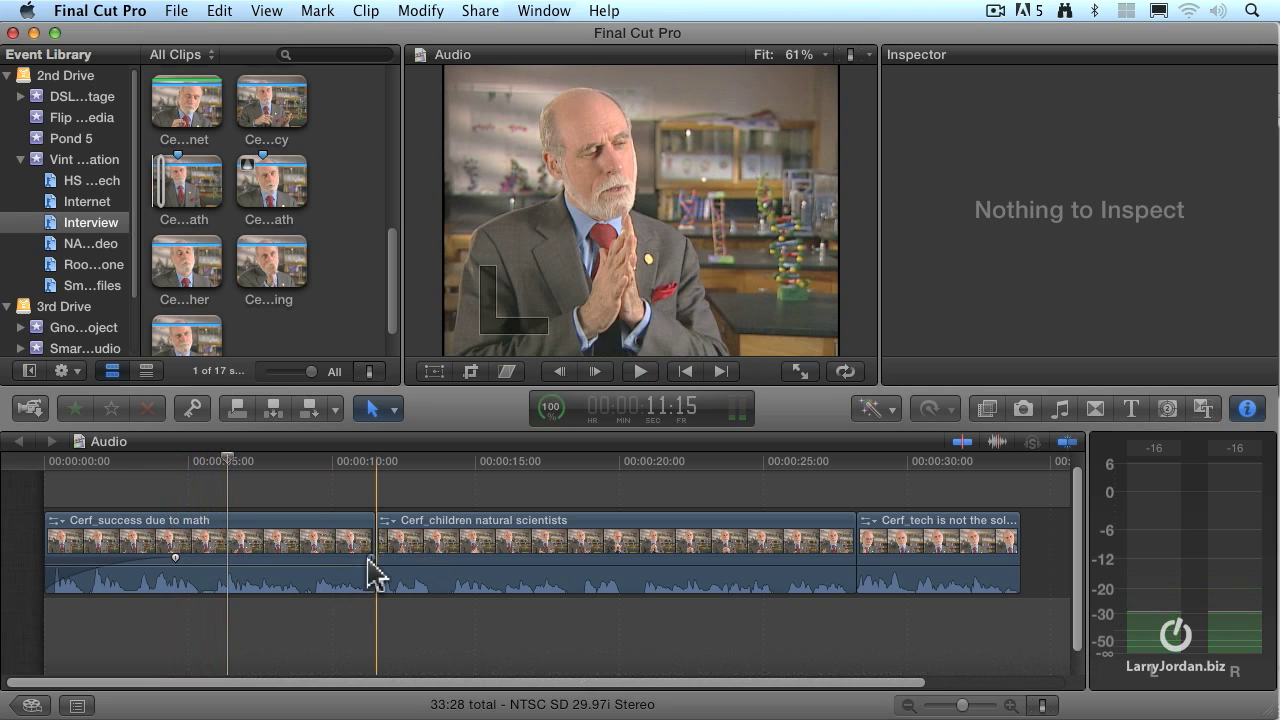
Fade out the "Cerf_success due to math" clip's audio over about its last 3 seconds and play from about 5 seconds.
drag(371, 557, 289, 561)
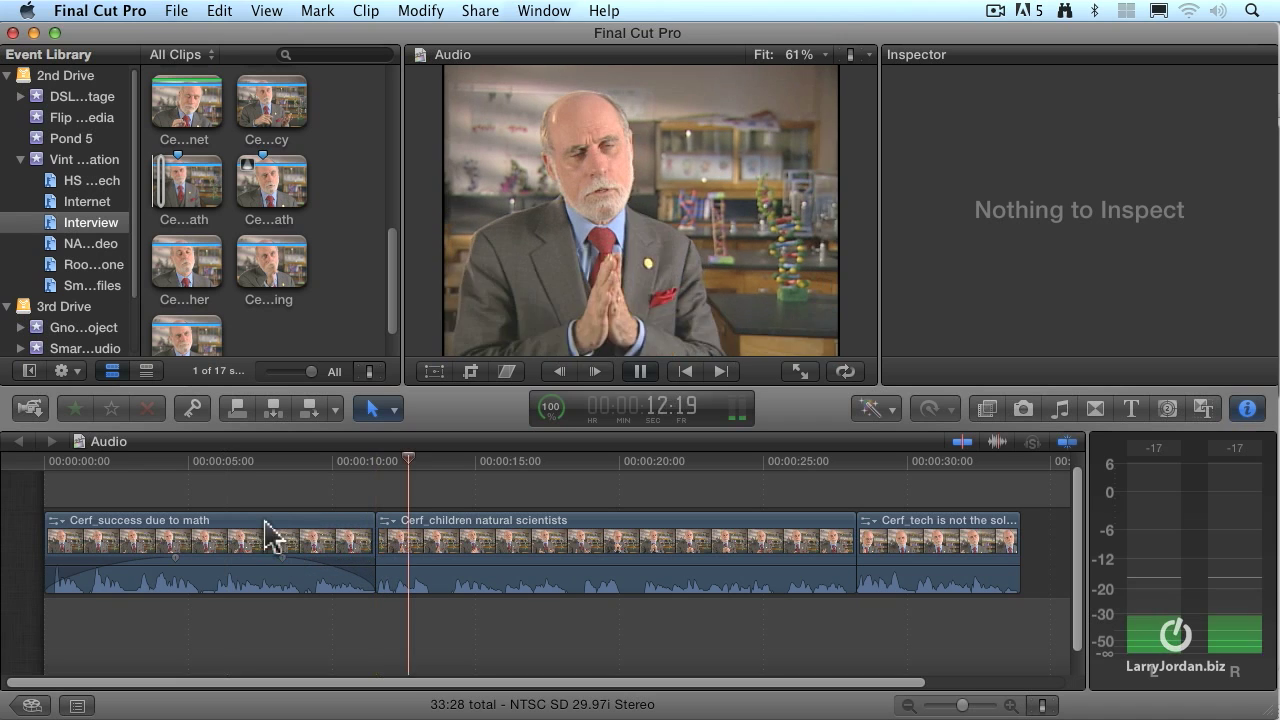
click(193, 463)
key(space)
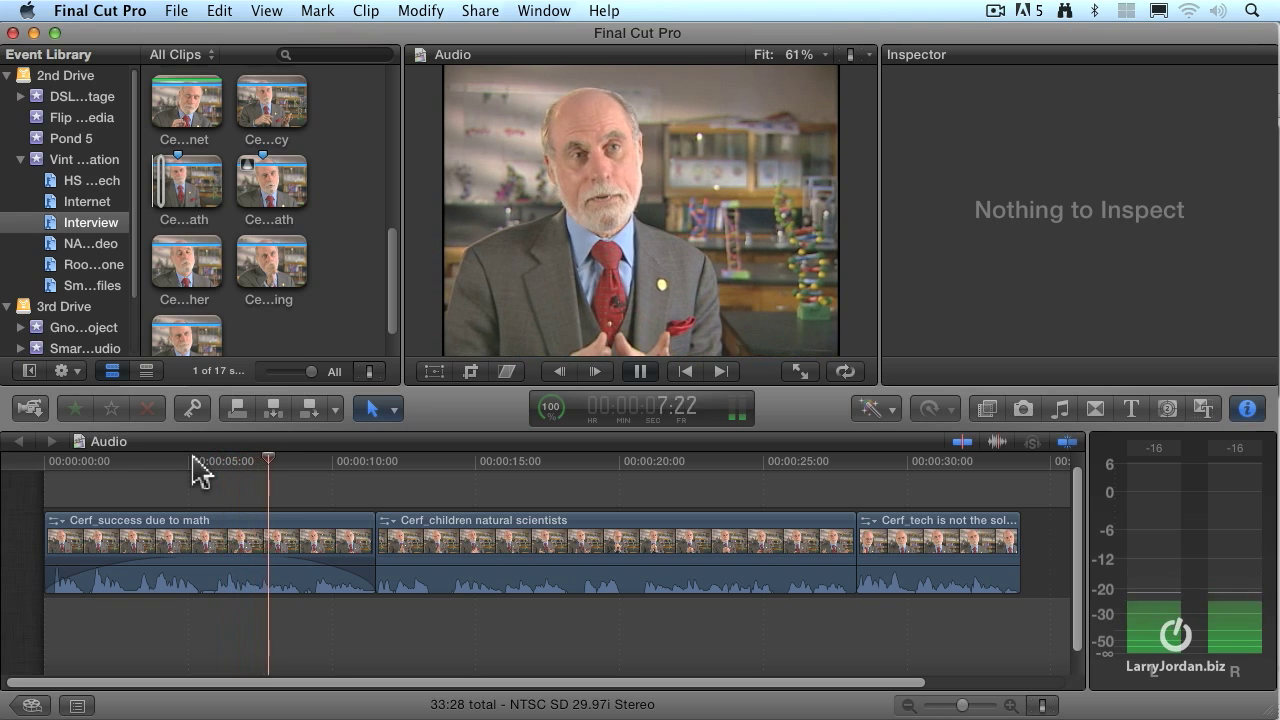
key(space)
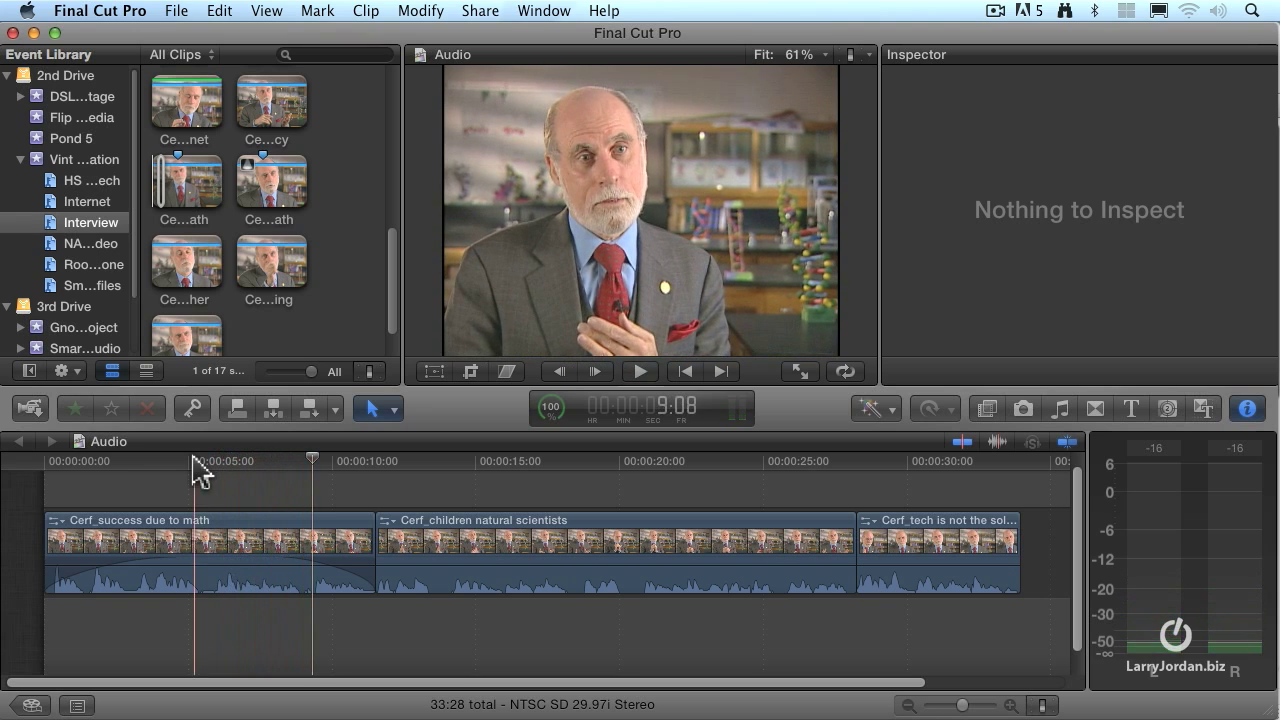
Shorten the first clip's fade-in to 2:26 and shorten its fade-out, and remove both fades completely.
alt+click(175, 557)
drag(150, 558, 127, 558)
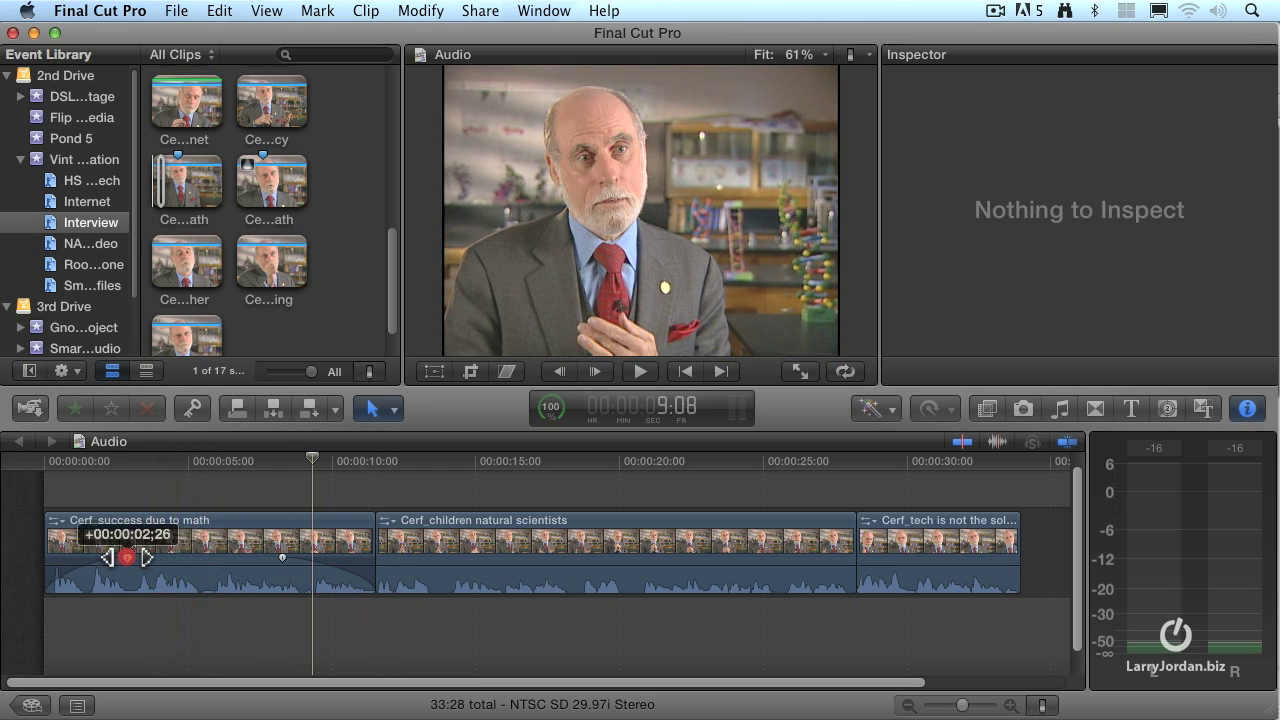
drag(284, 558, 324, 558)
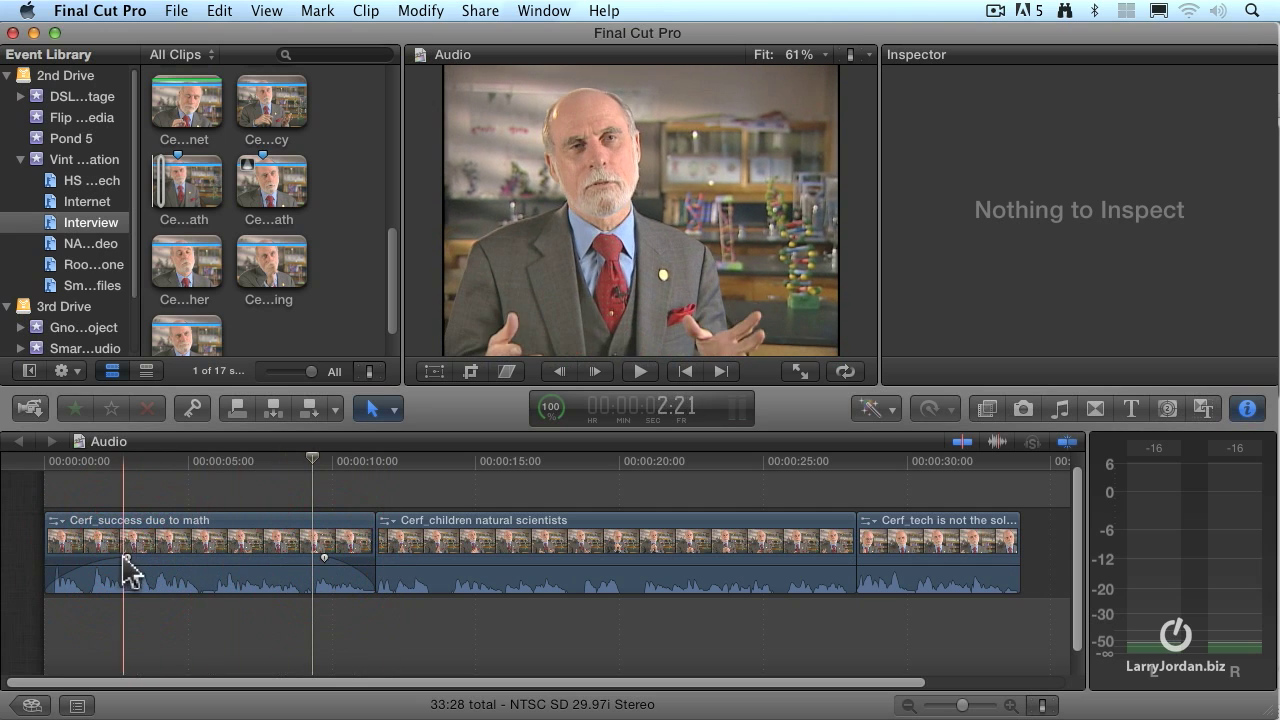
drag(127, 558, 45, 558)
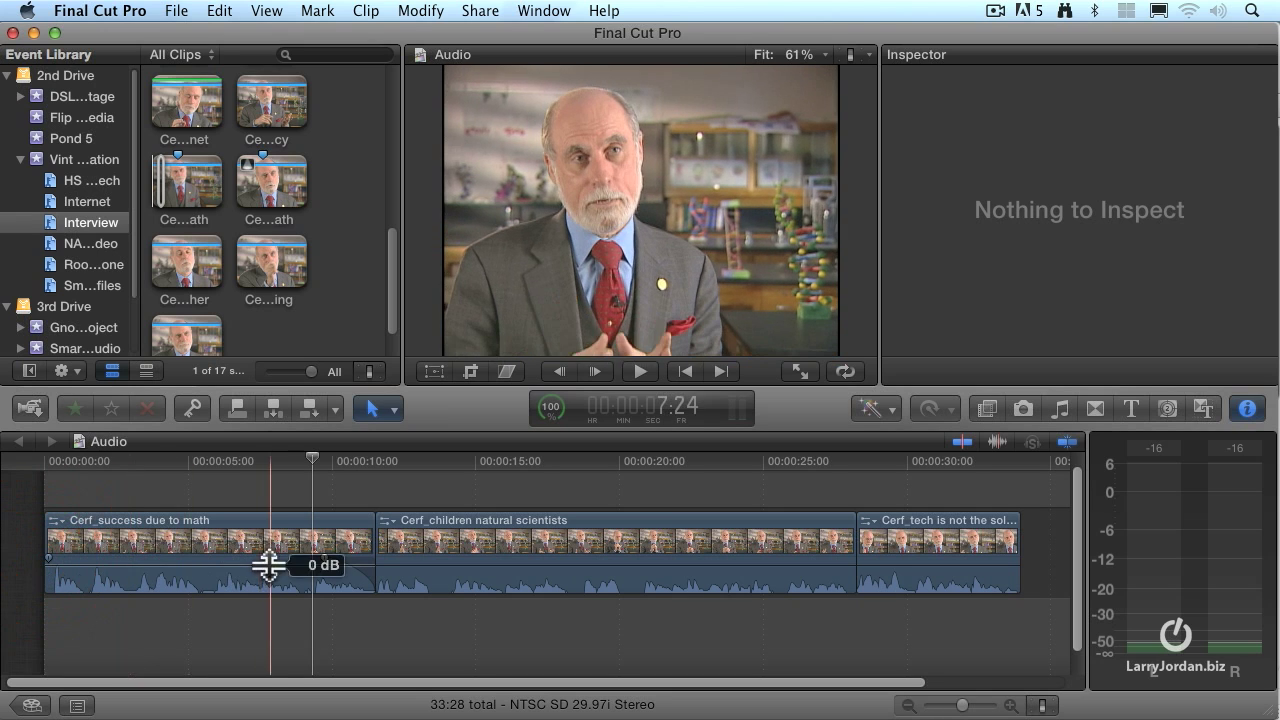
drag(324, 558, 410, 557)
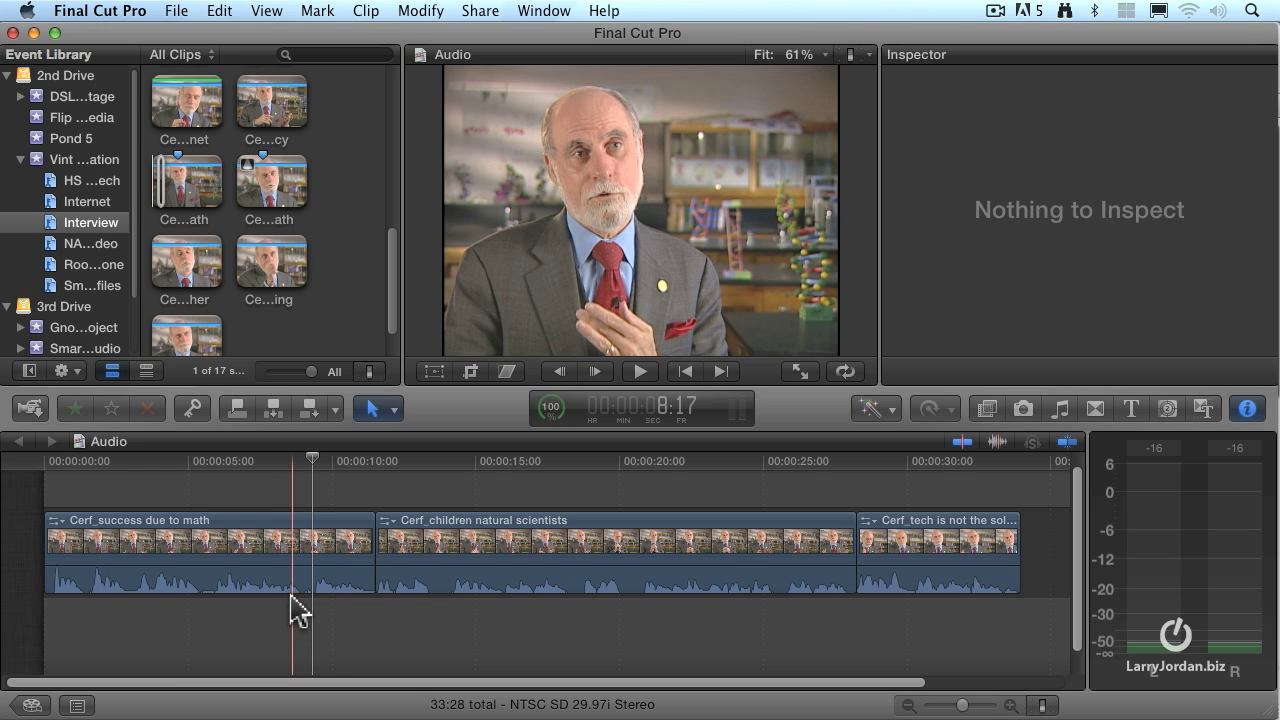
Solo the "Cerf_children natural scientists" clip, play across its start from 9:19, and turn solo off.
click(603, 524)
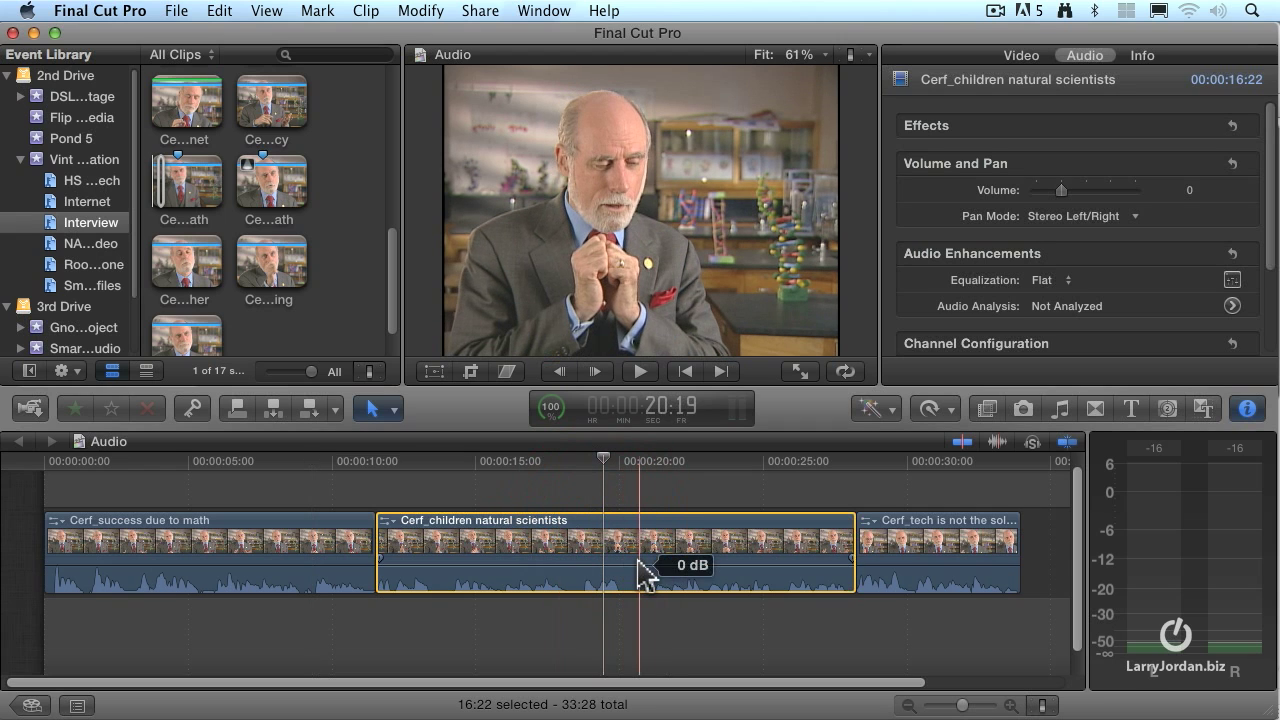
click(1031, 442)
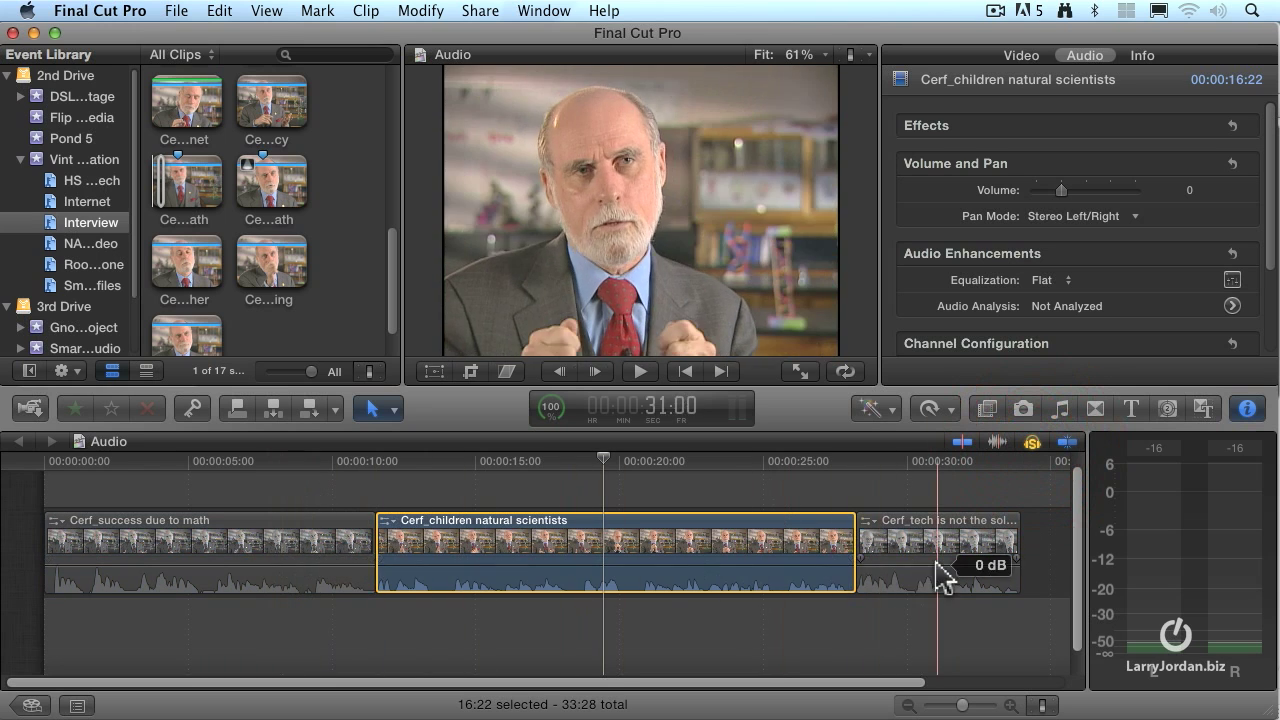
click(323, 463)
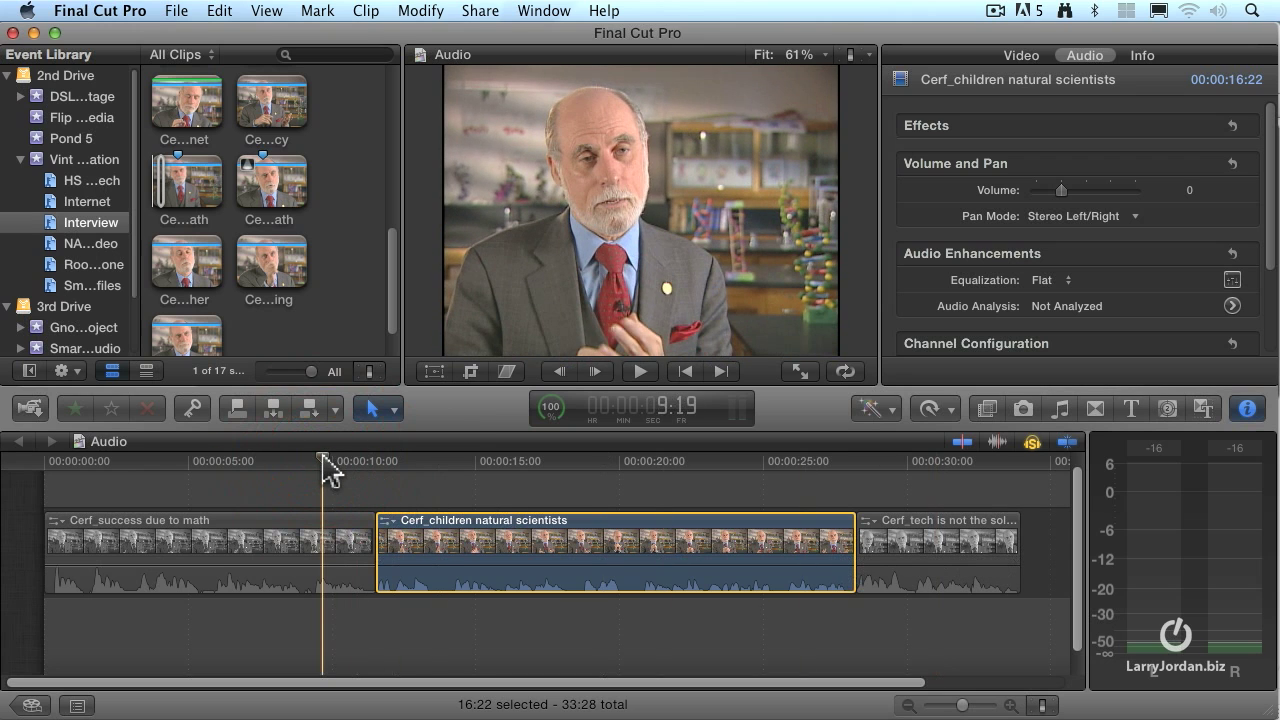
key(space)
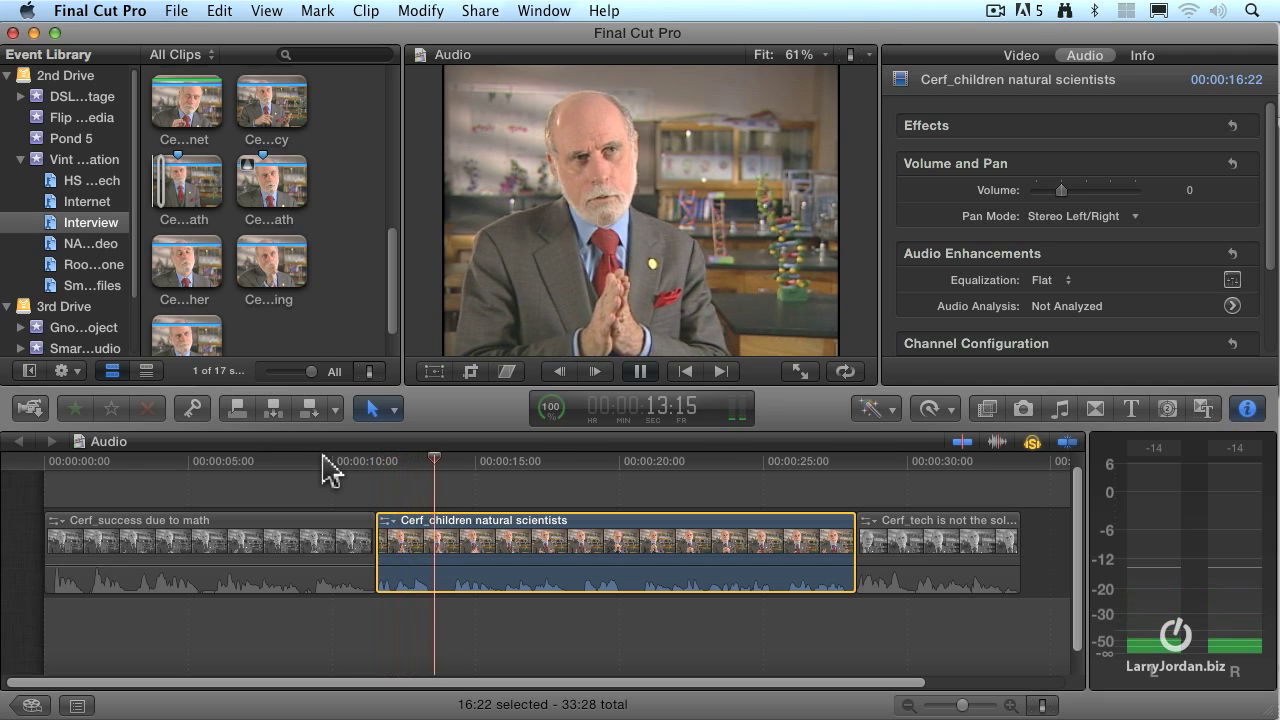
key(space)
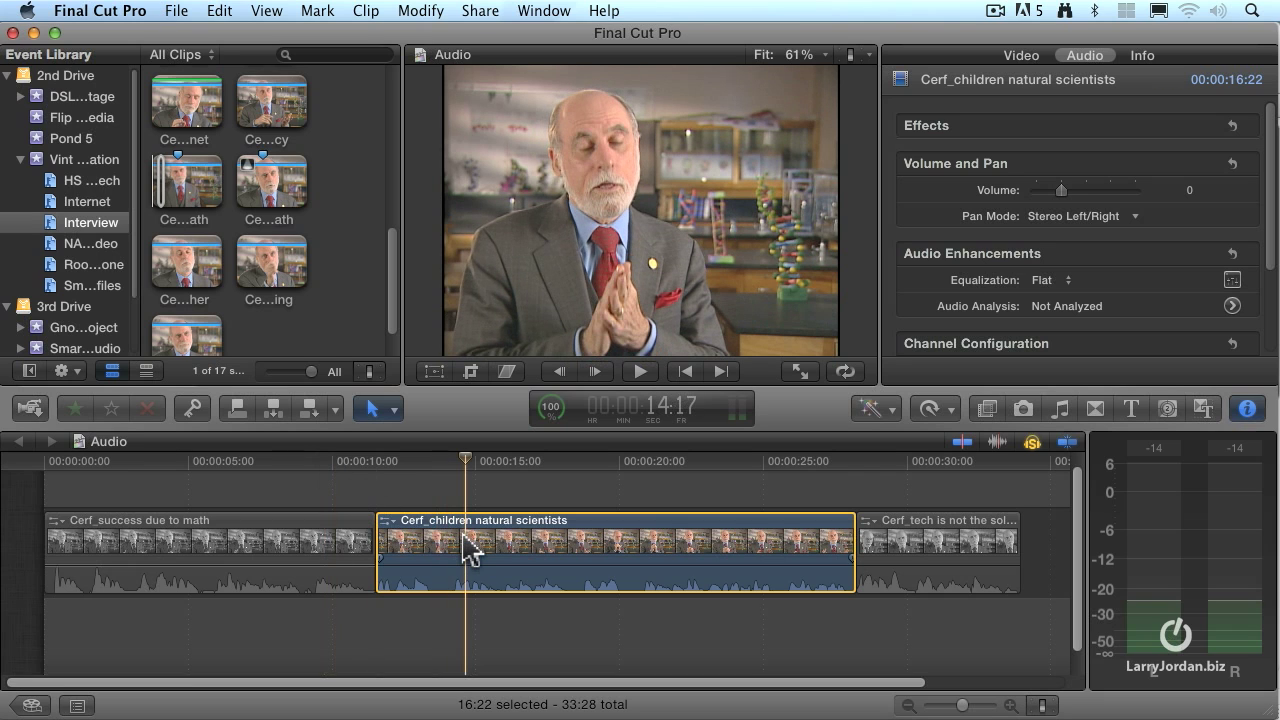
click(1032, 443)
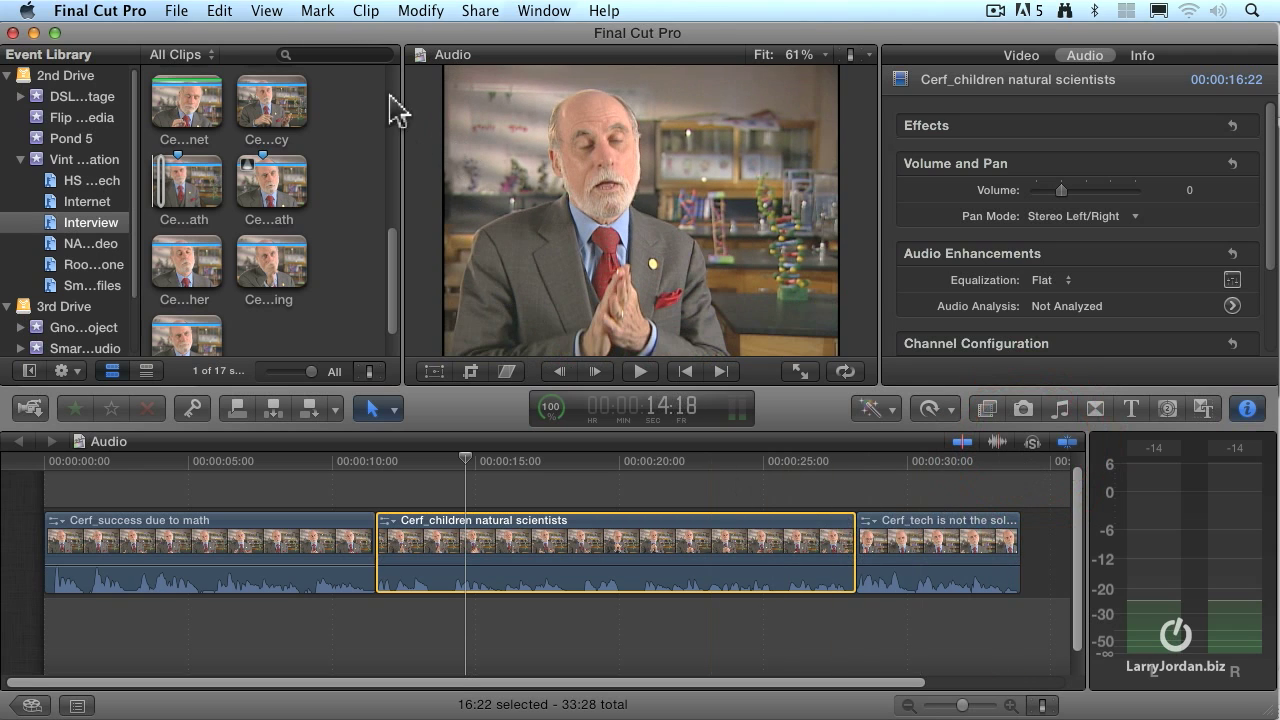
Detach the audio from the "Cerf_children natural scientists" clip and select the detached audio clip.
click(366, 11)
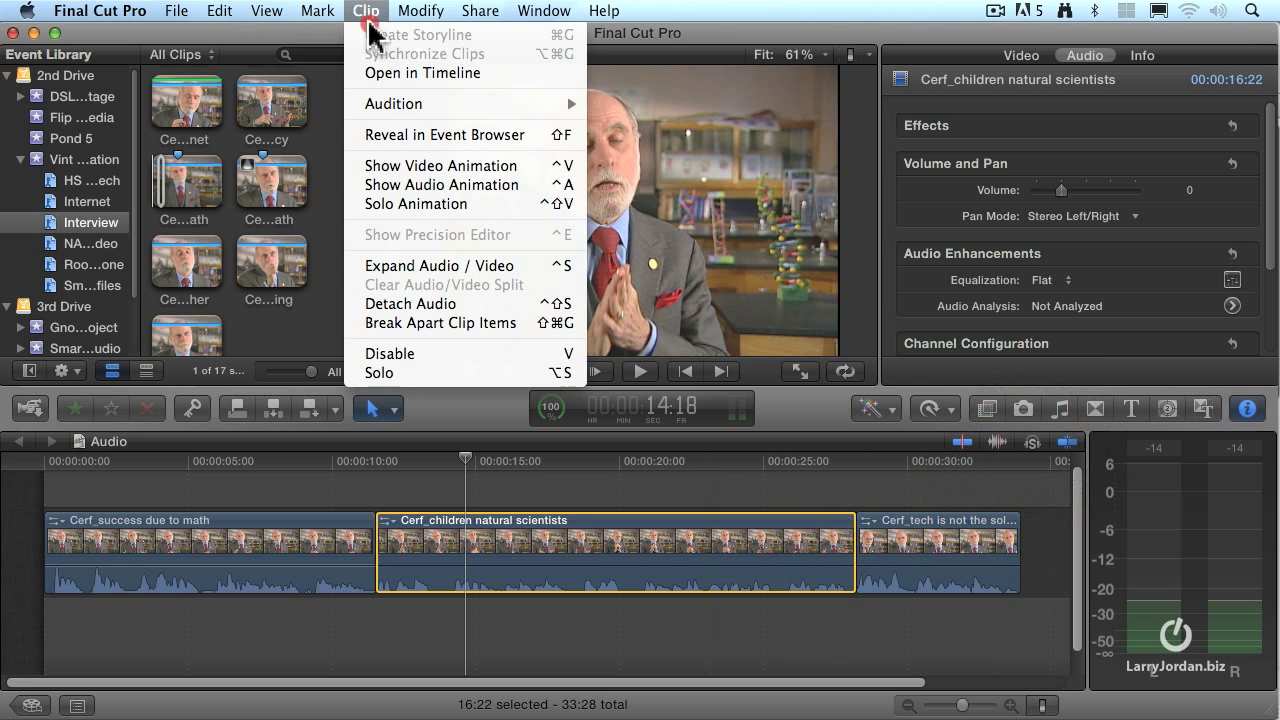
drag(368, 30, 388, 306)
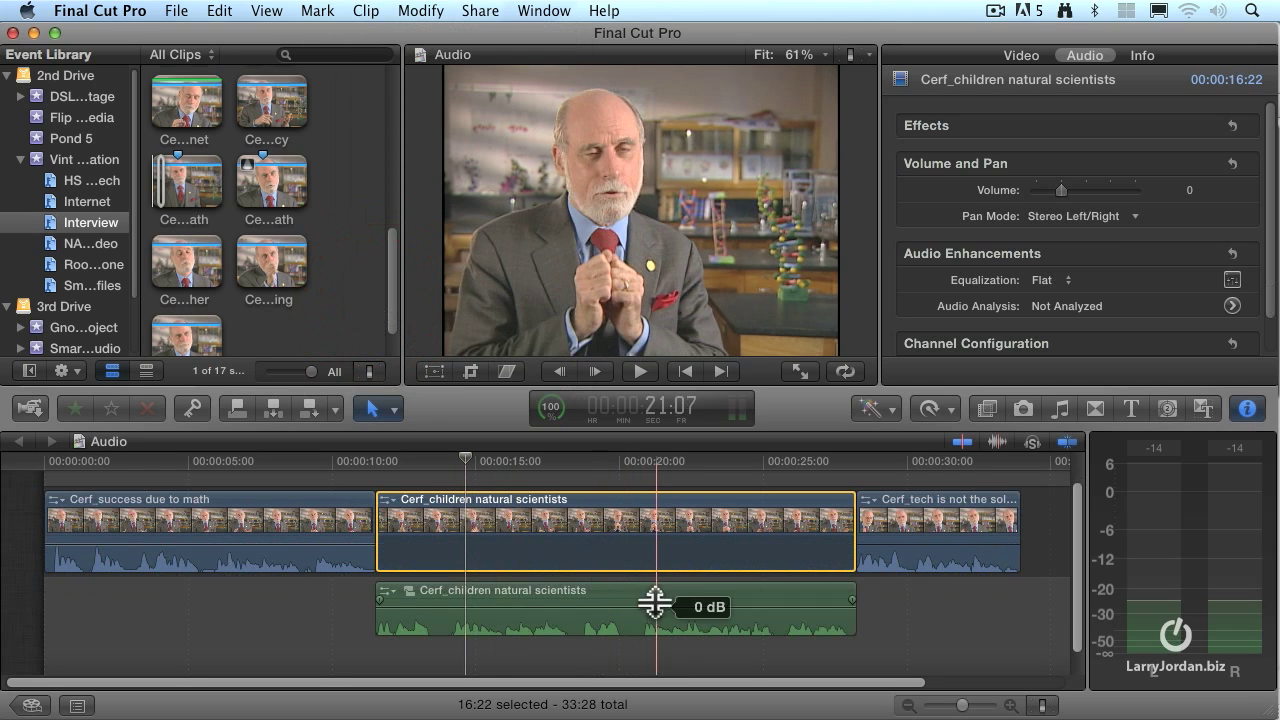
click(655, 605)
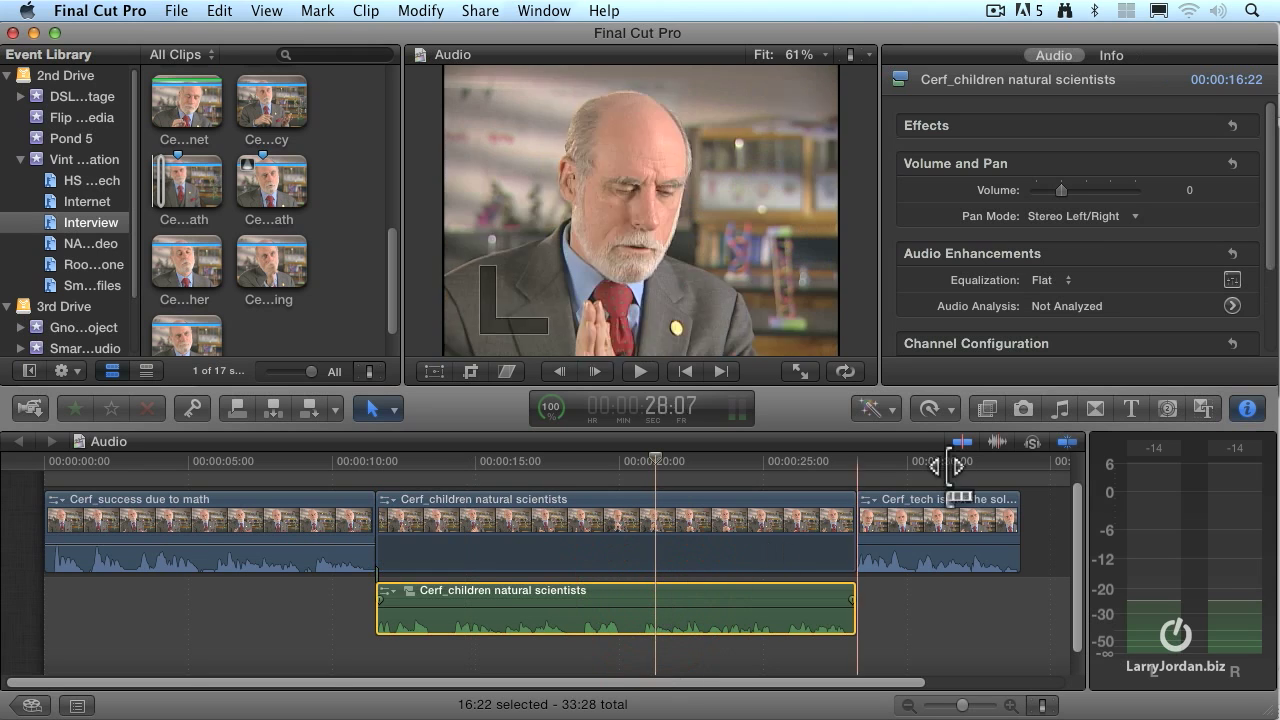
Solo the detached "Cerf_children natural scientists" audio, play from just before its start, and turn solo off.
click(1032, 442)
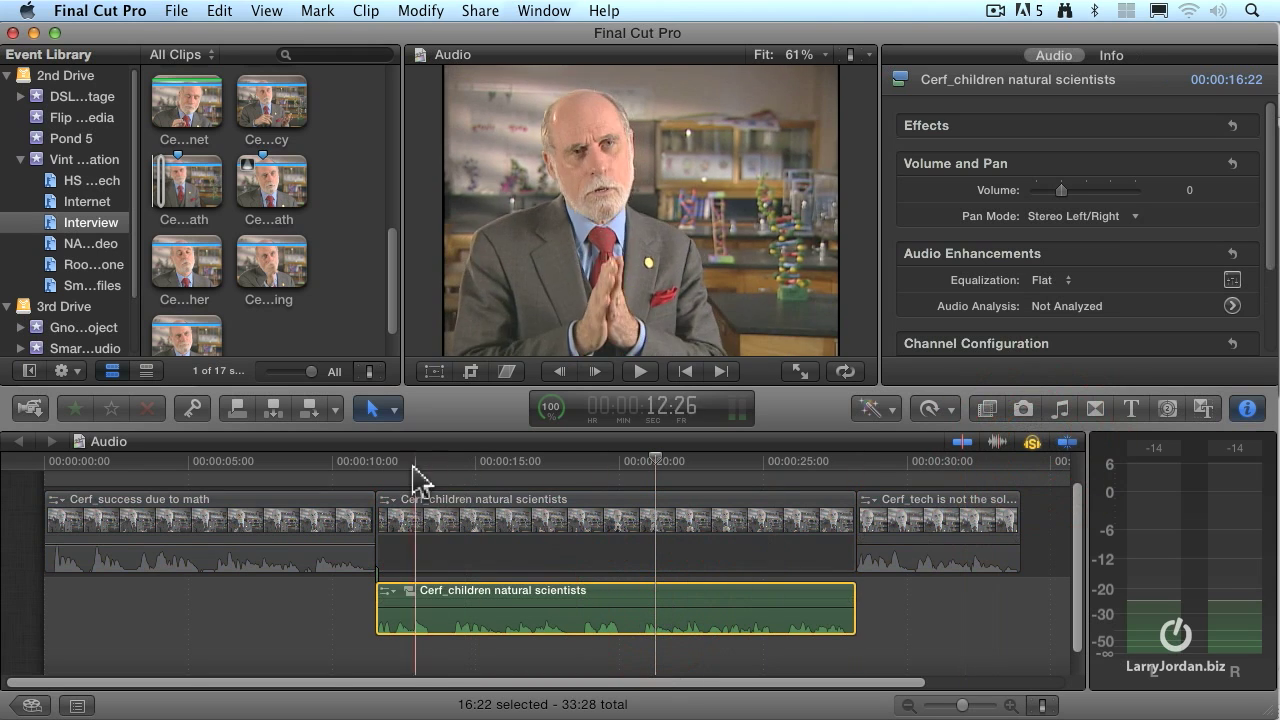
click(366, 463)
key(space)
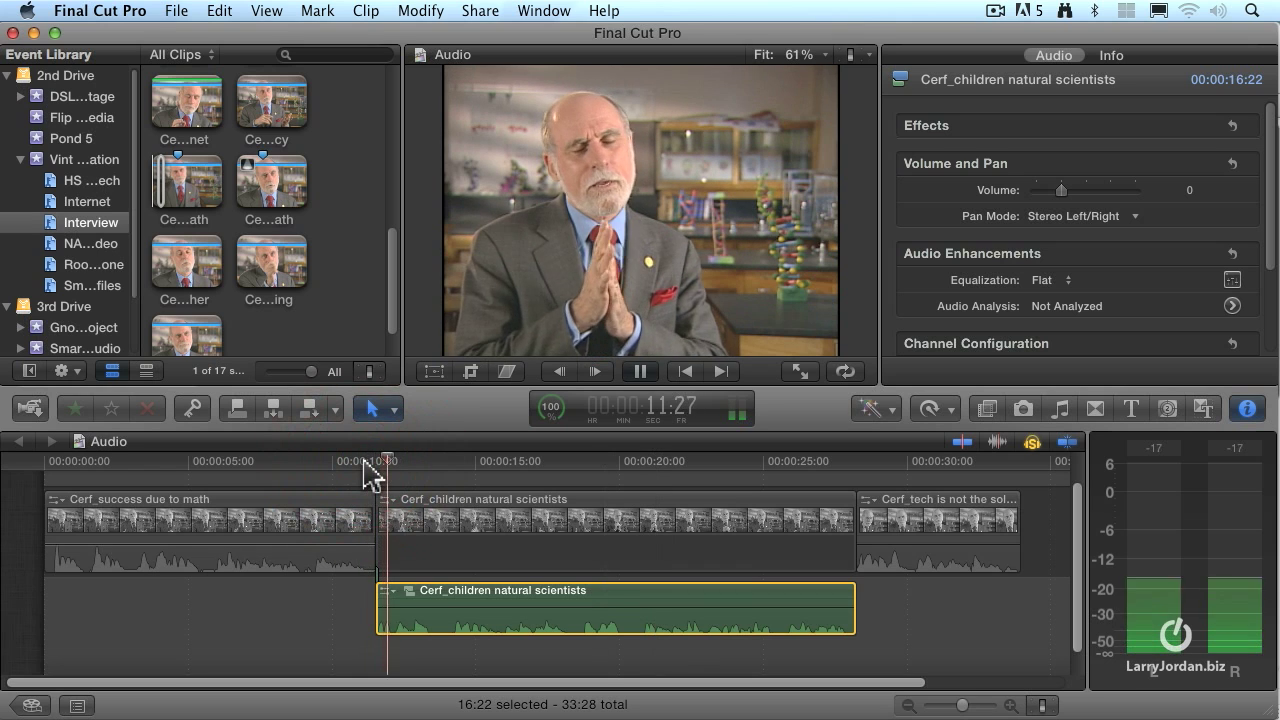
key(space)
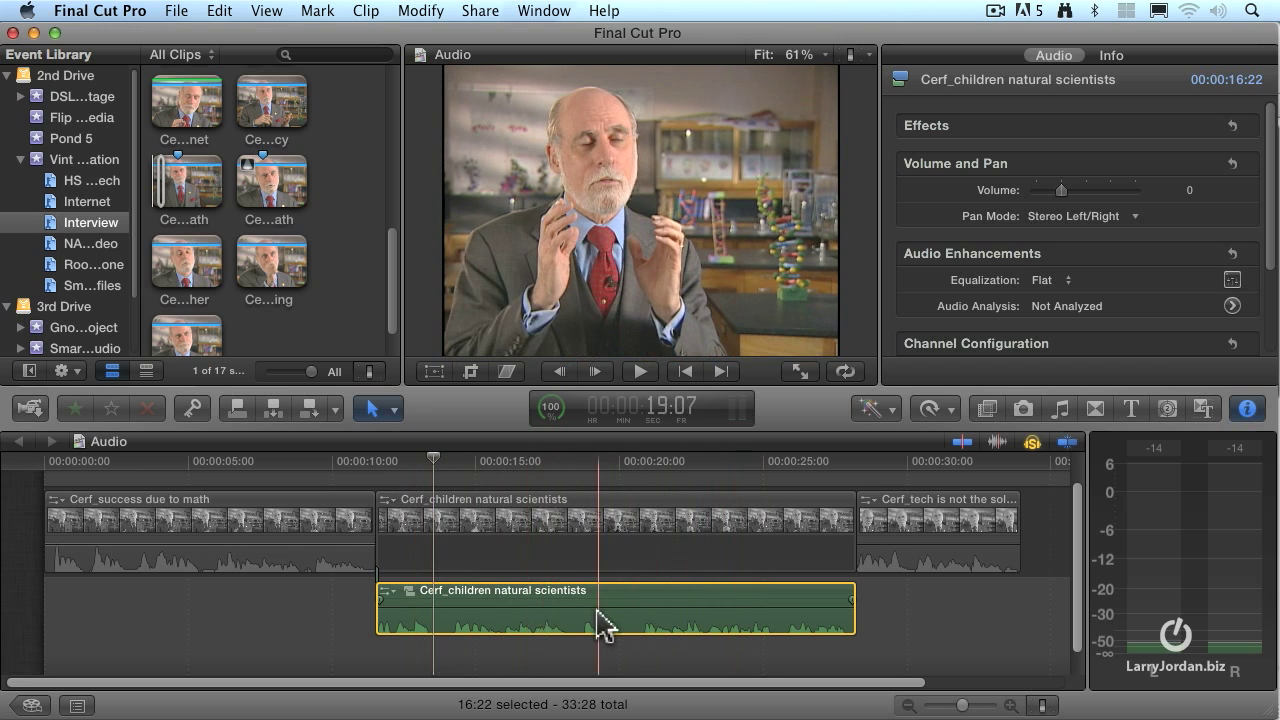
click(1032, 441)
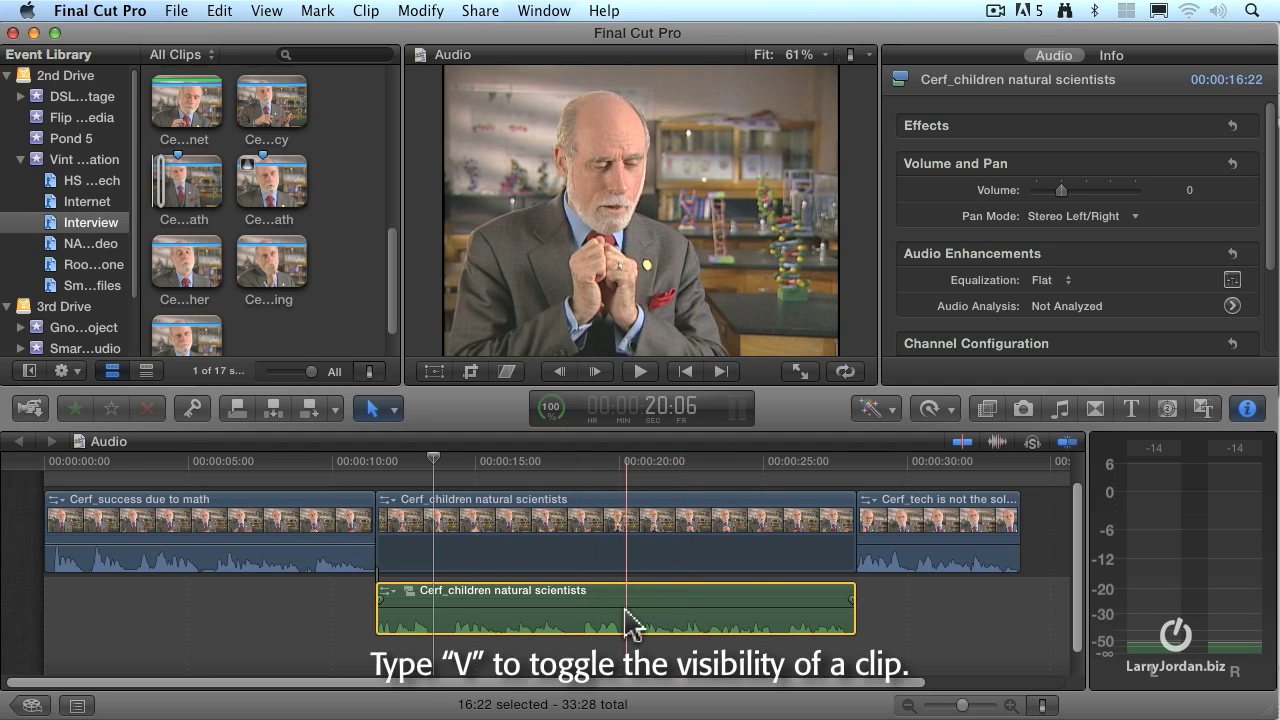
Disable the detached "Cerf_children natural scientists" audio clip and enable it again.
key(v)
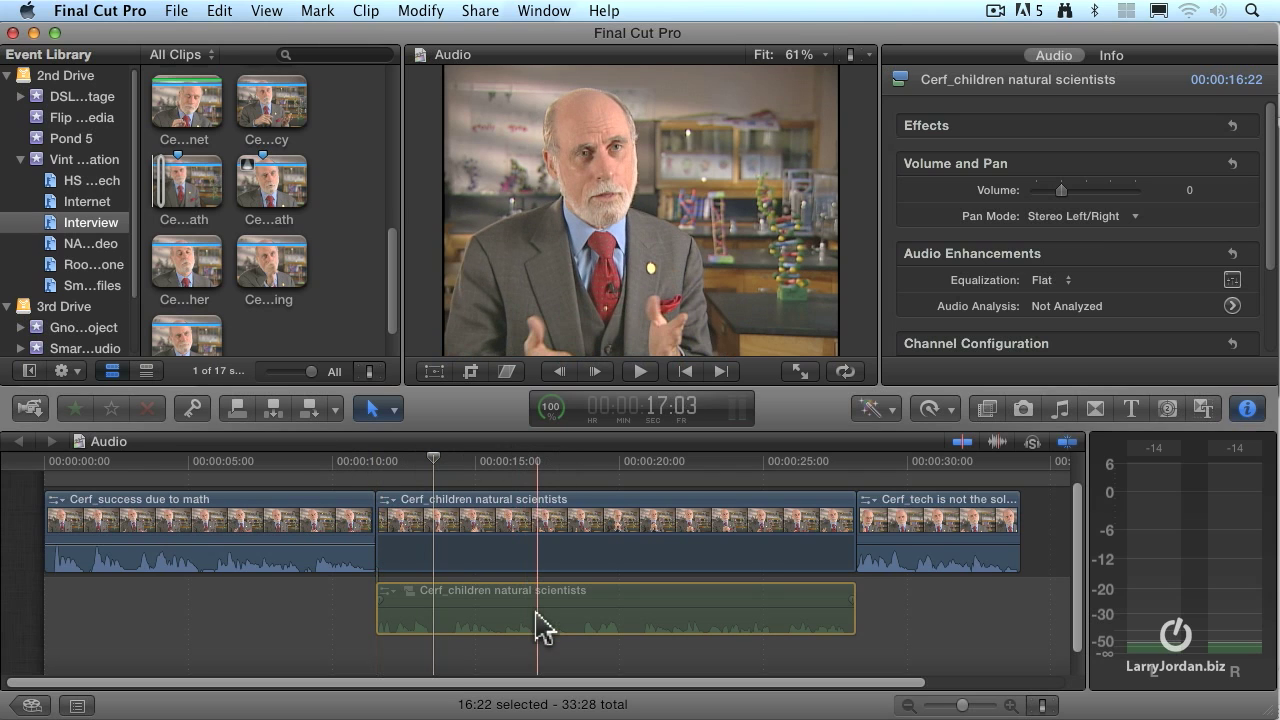
click(372, 8)
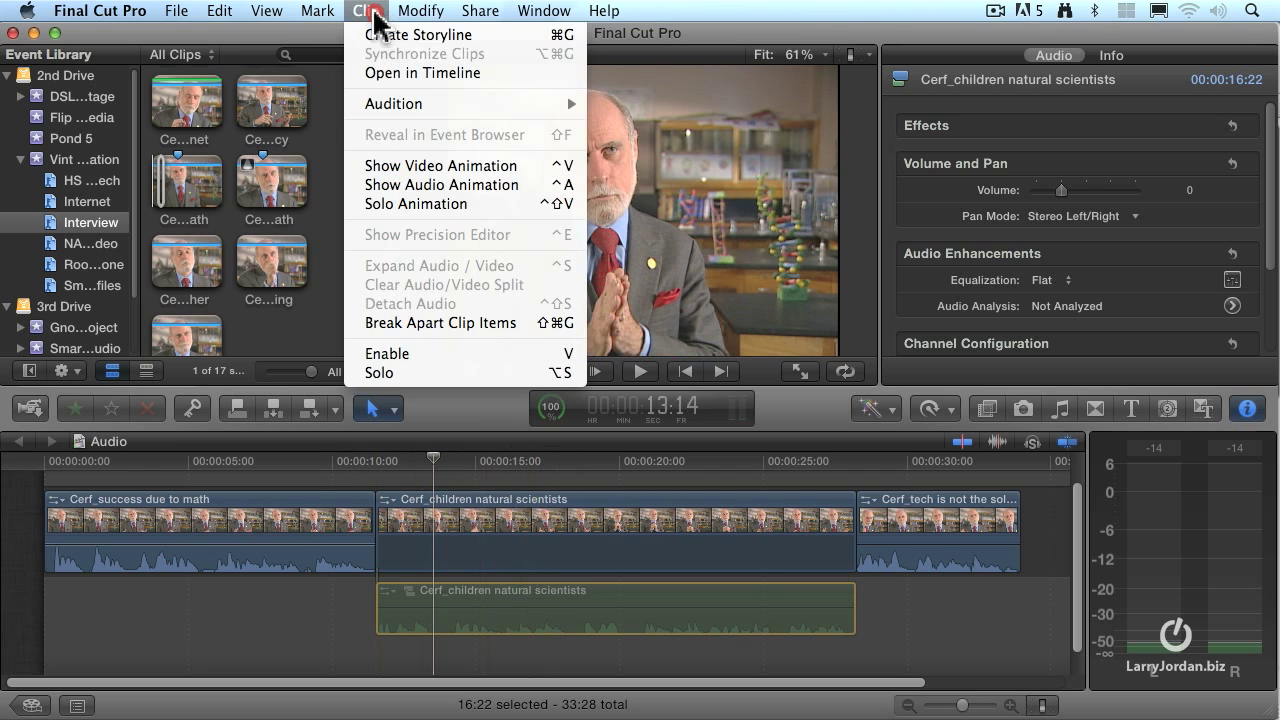
click(431, 358)
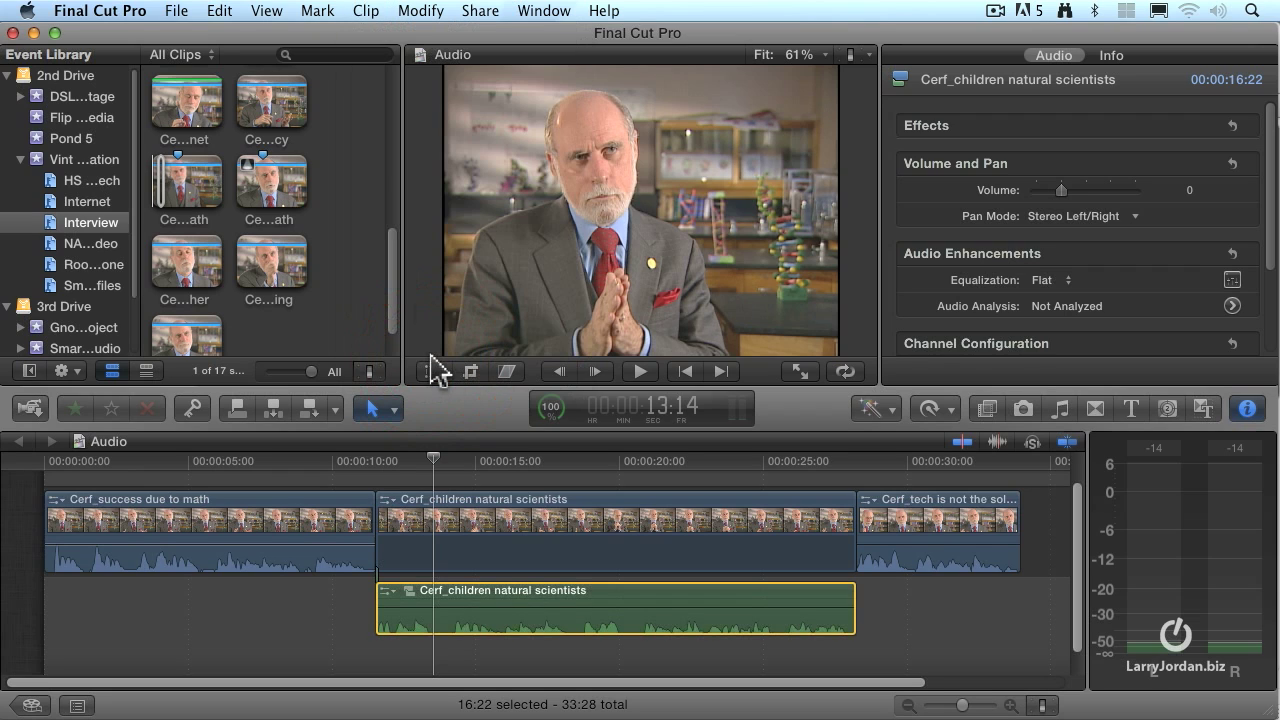
click(372, 10)
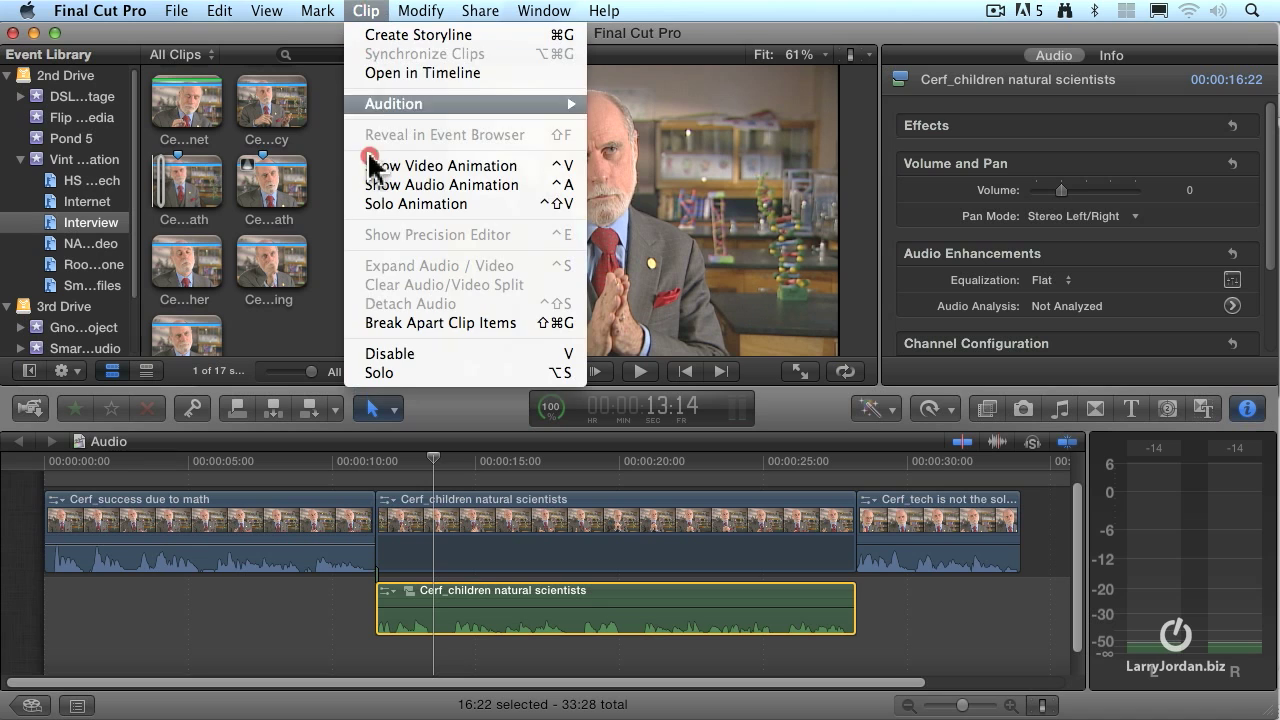
click(421, 362)
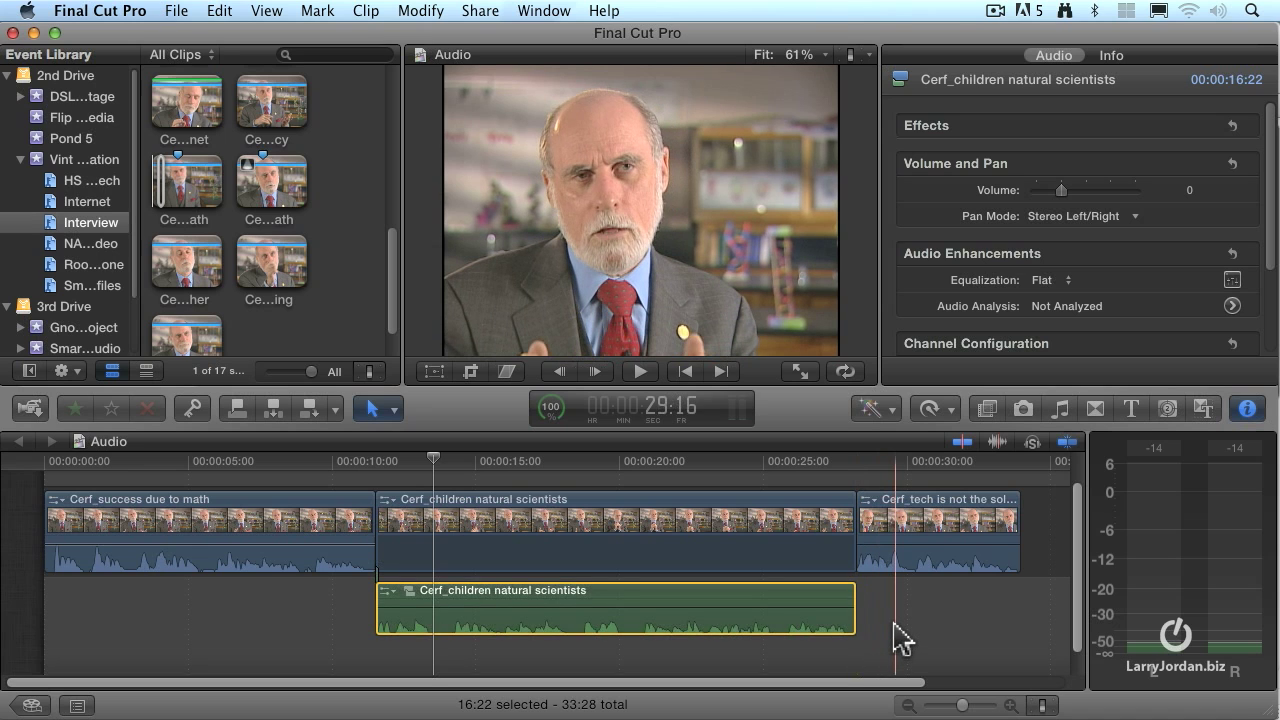
Disable the detached audio clip and play from the end of the first clip into the second clip.
key(v)
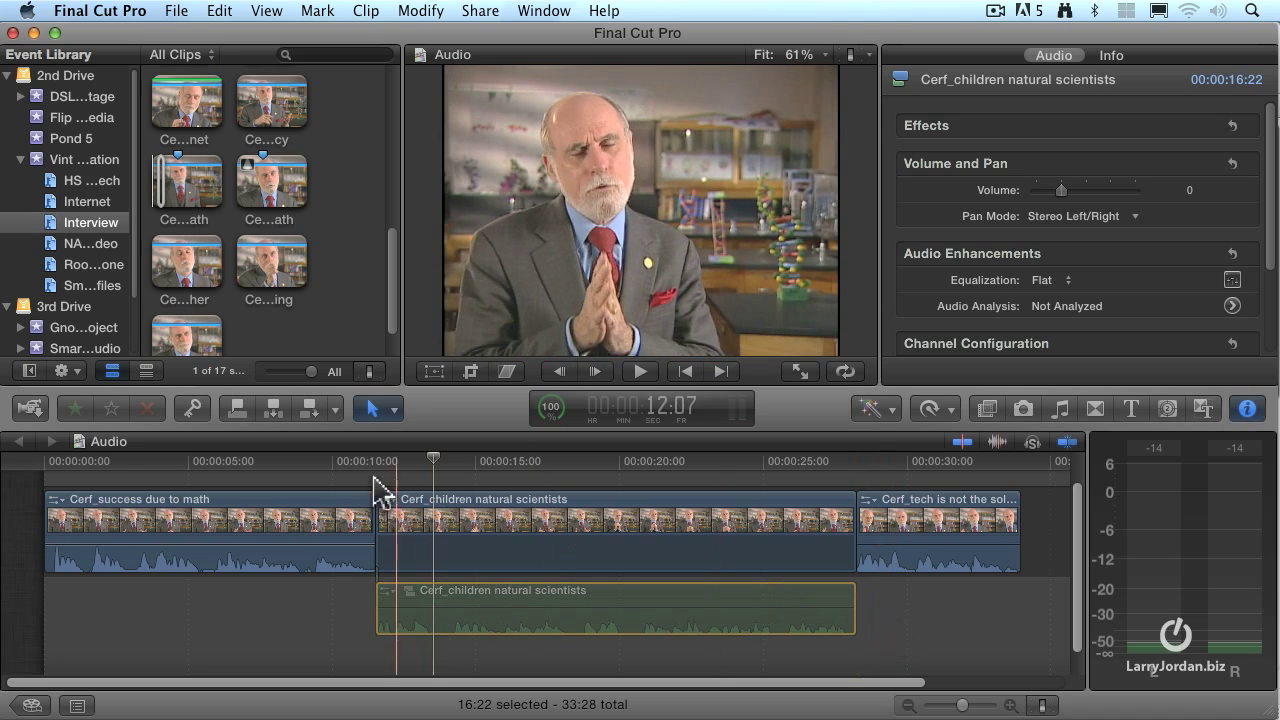
click(296, 462)
key(space)
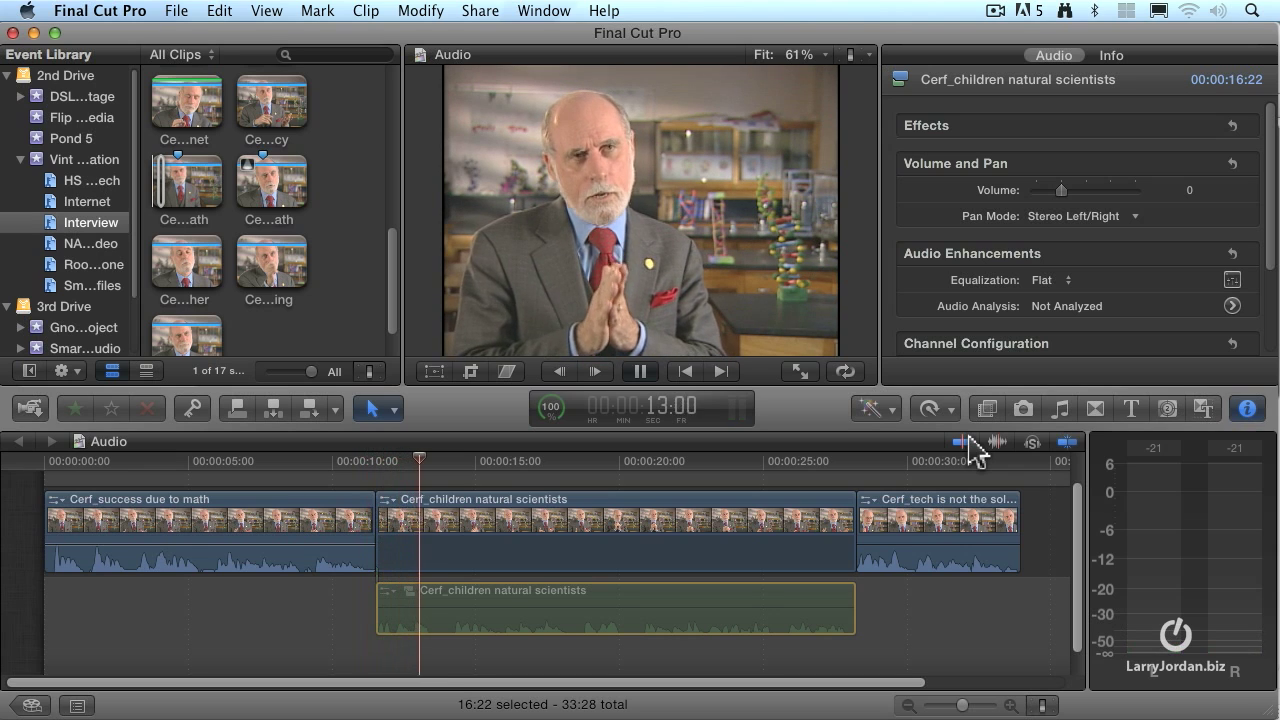
key(space)
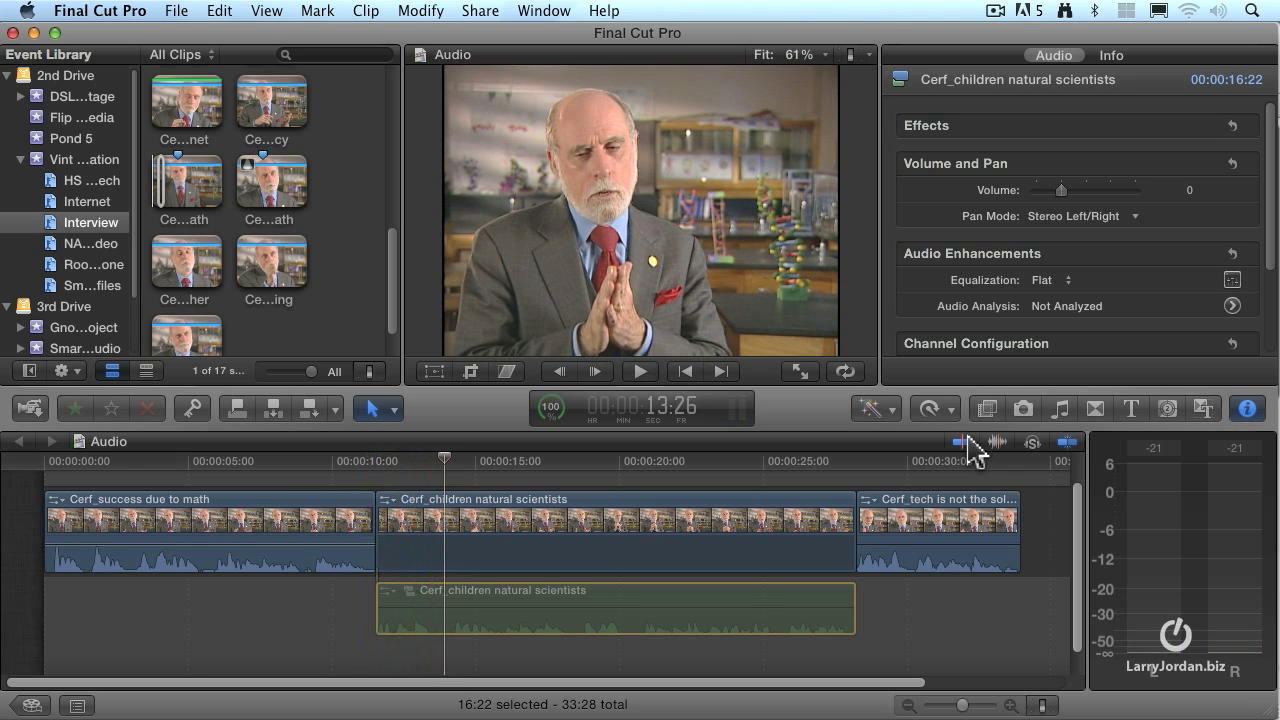
Enable the detached audio clip and continue playback, disabling and re-enabling the clip while it plays.
key(v)
key(space)
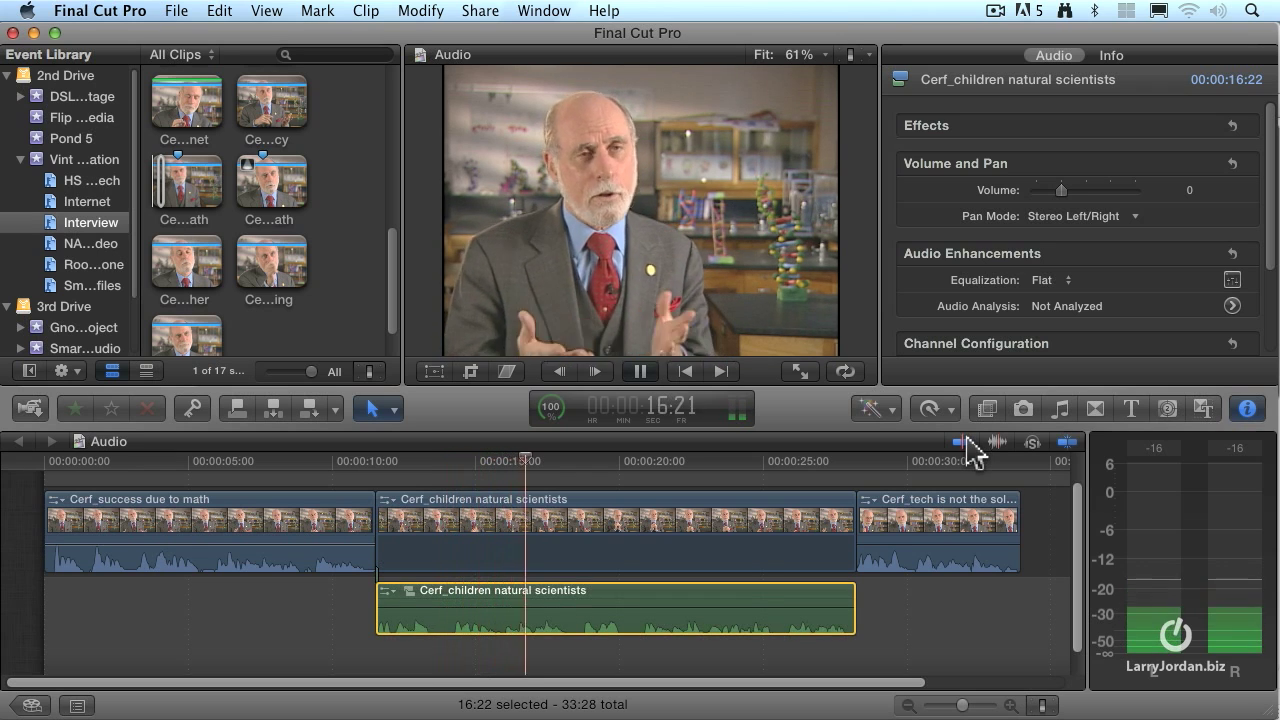
key(v)
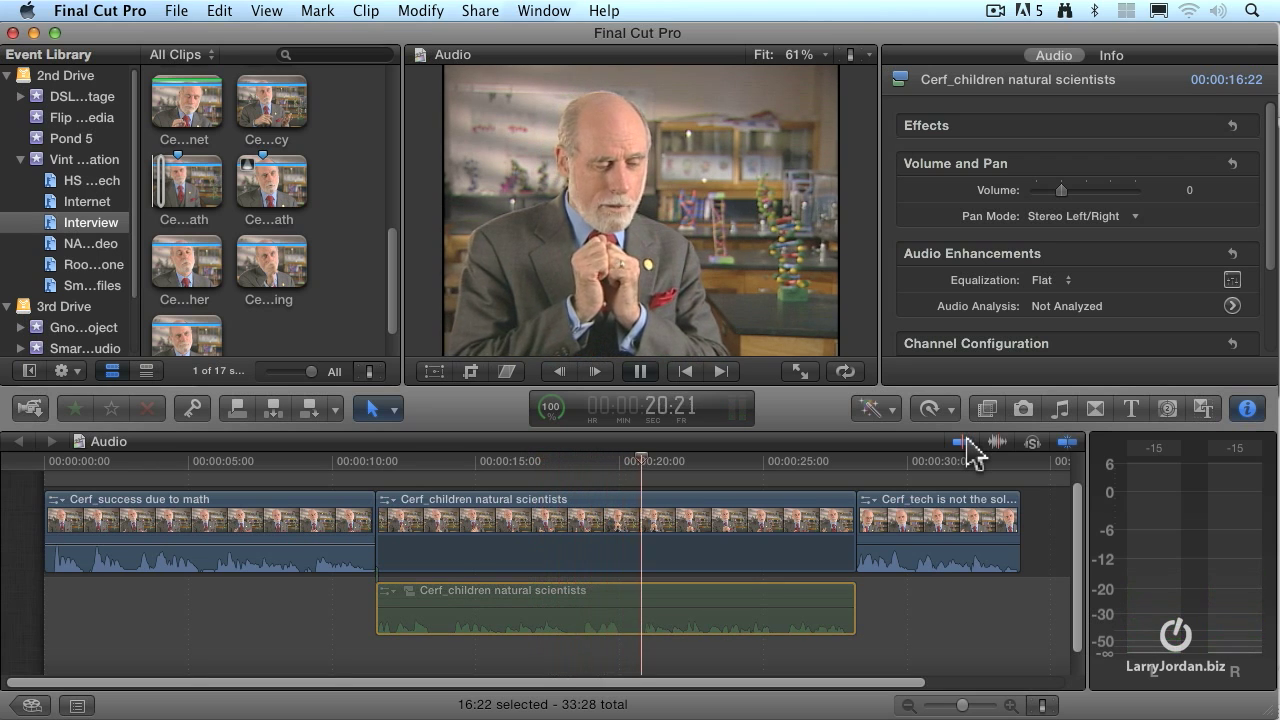
key(v)
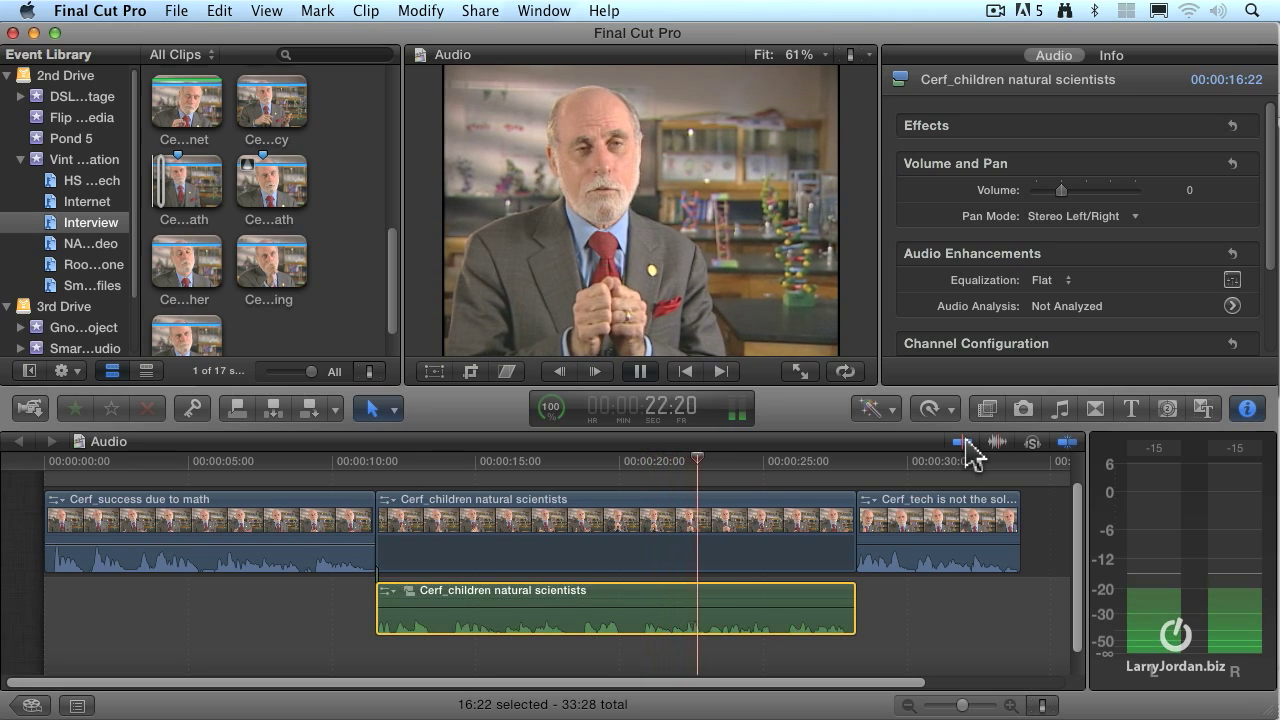
key(space)
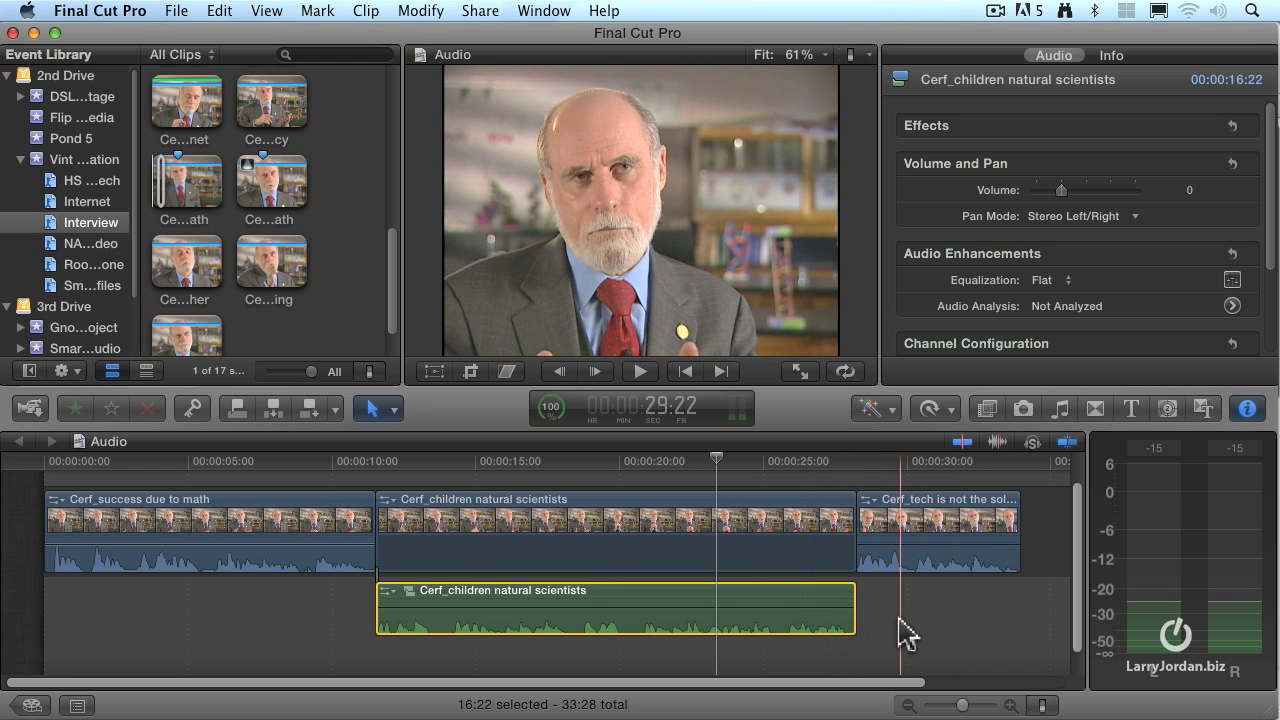
mouse_move(852, 622)
mouse_down()
mouse_move(808, 608)
mouse_move(855, 622)
mouse_up()
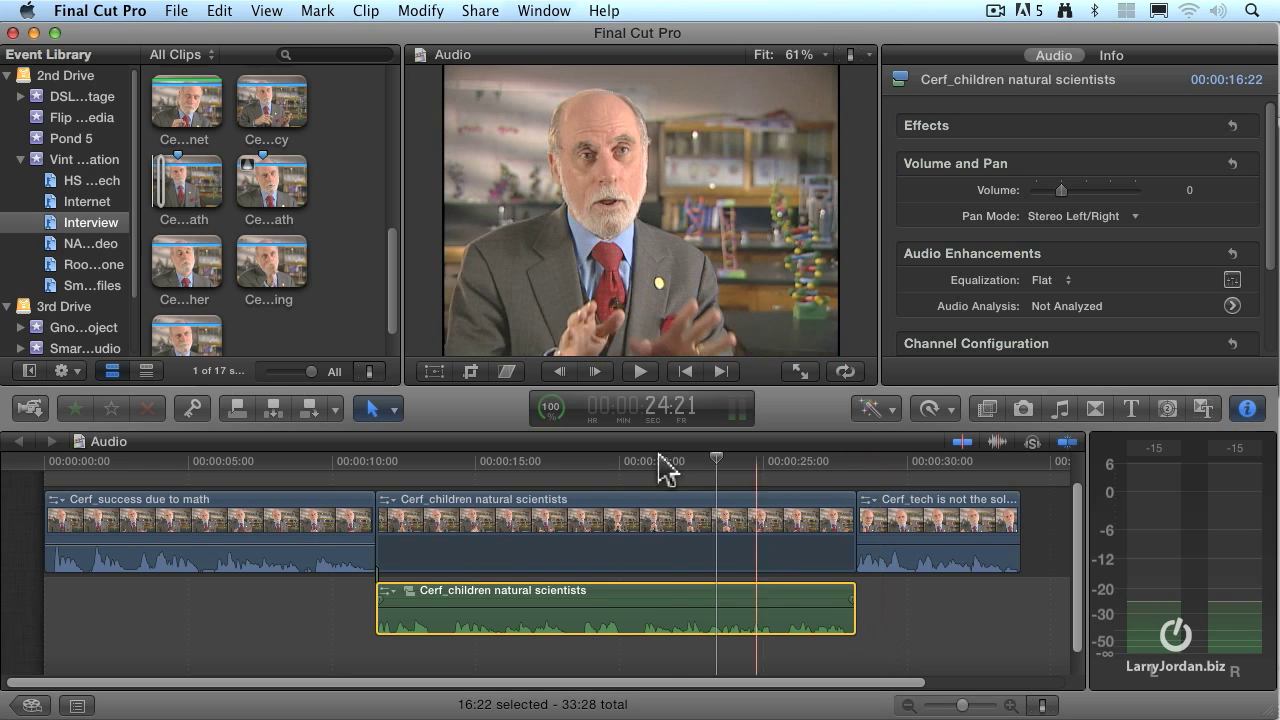
click(366, 10)
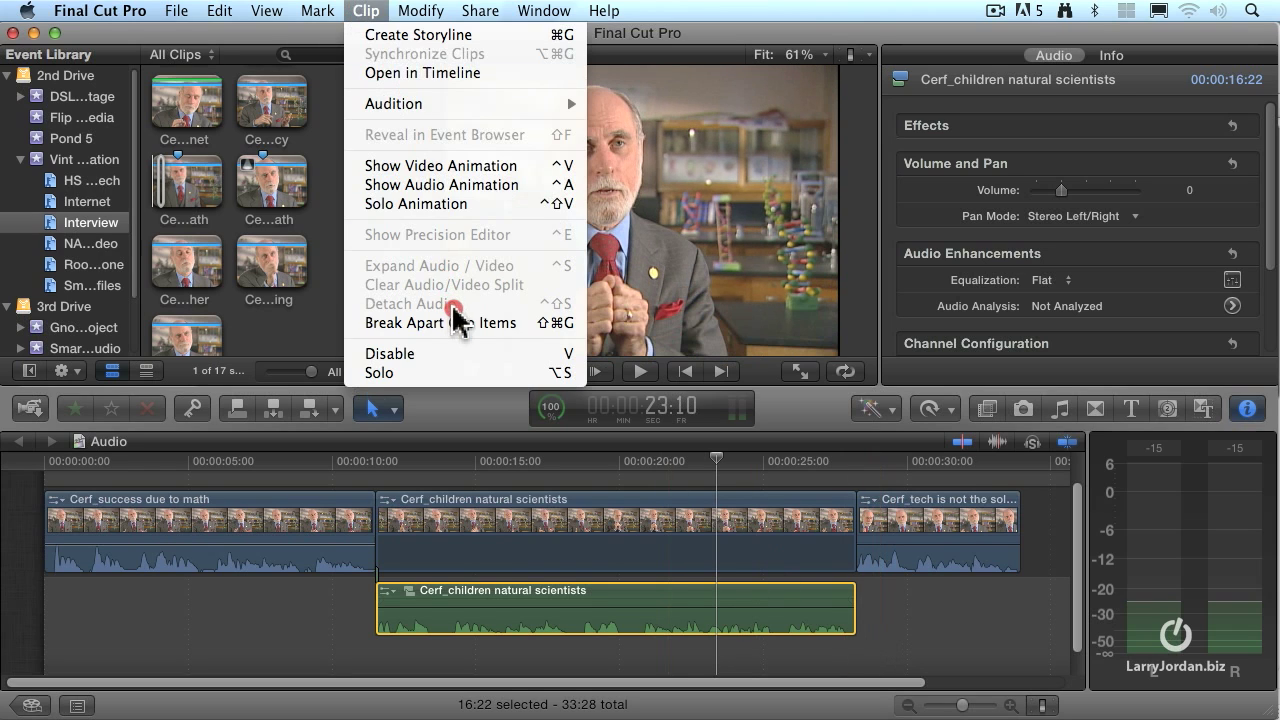
click(927, 627)
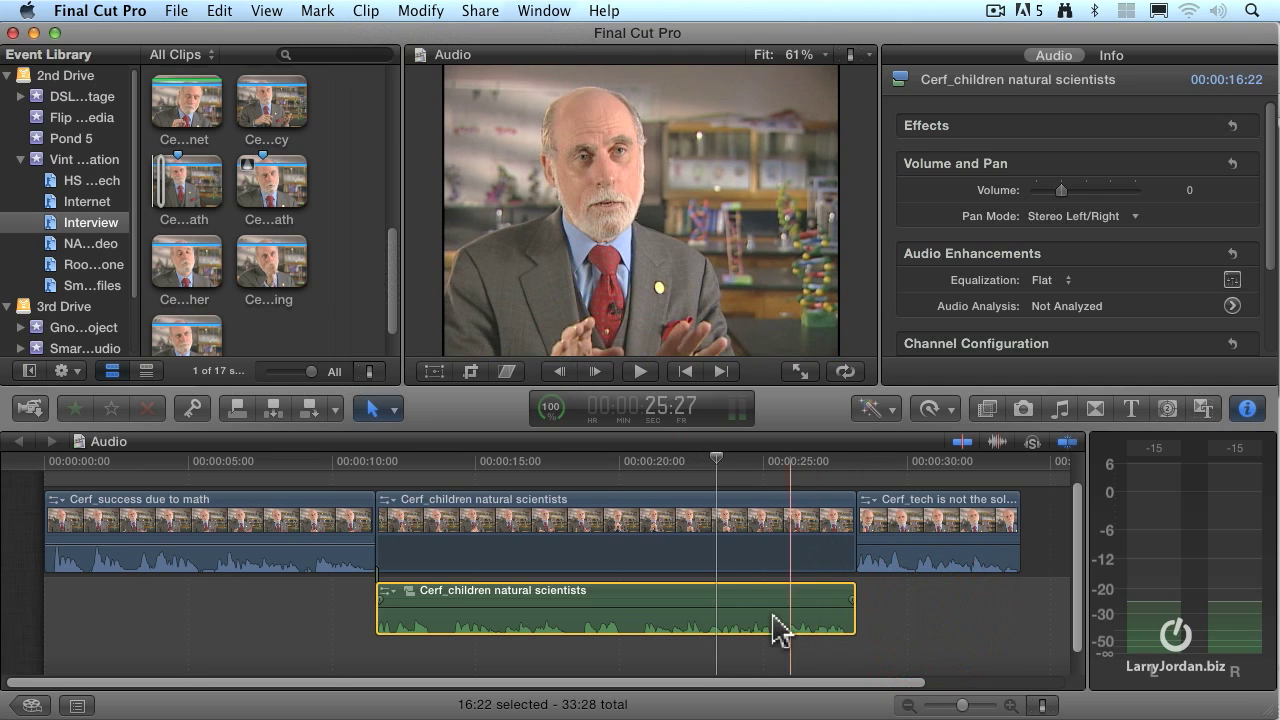
Delete the detached "Cerf_children natural scientists" audio and play the remaining video for a few seconds.
key(Delete)
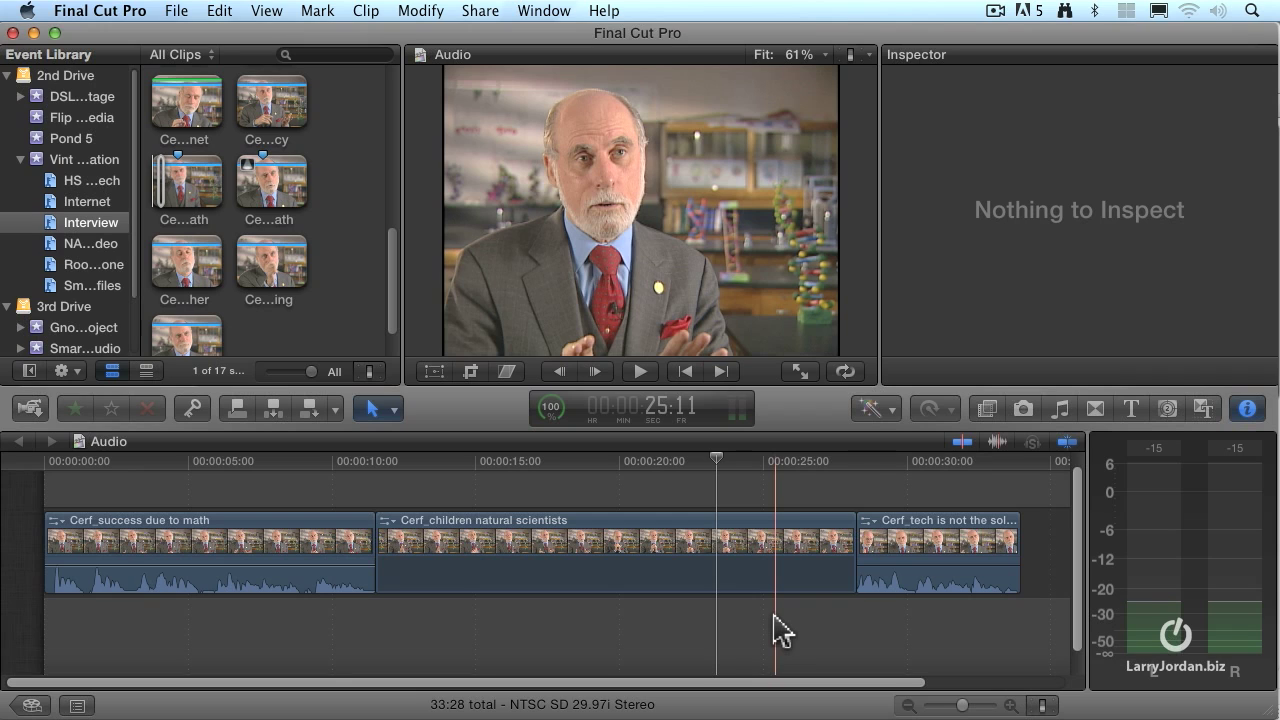
key(space)
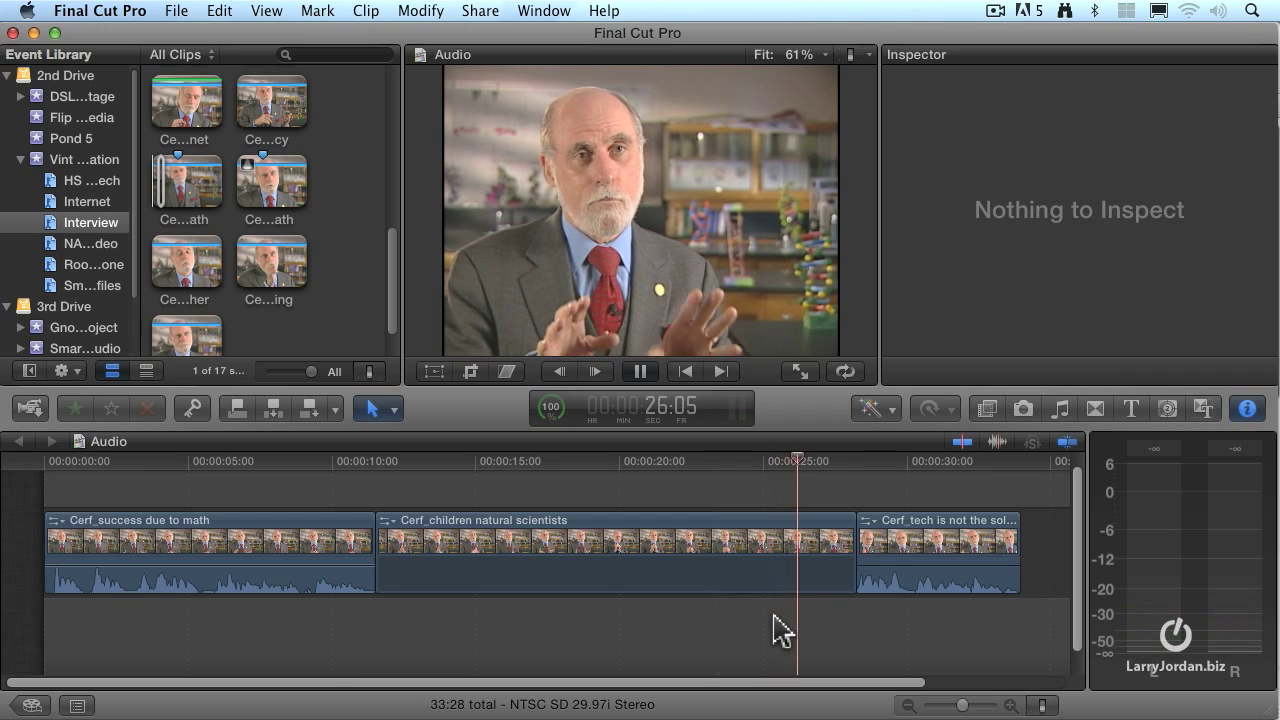
key(space)
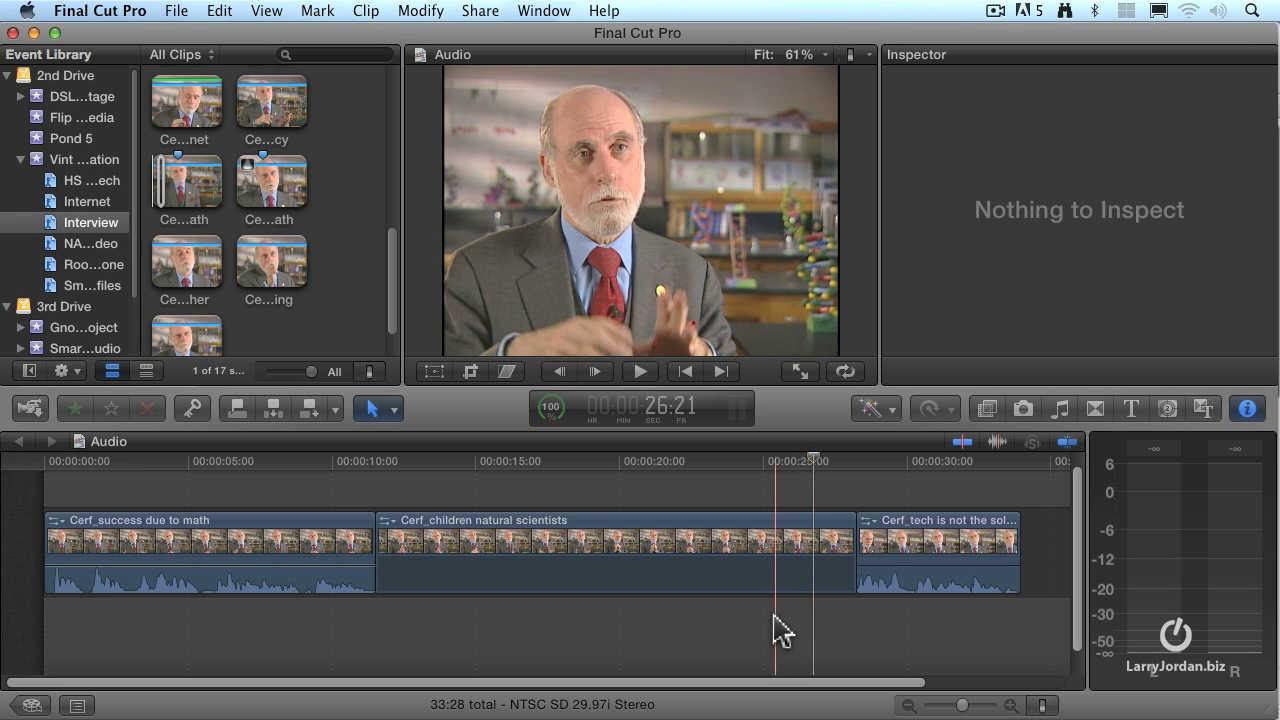
Detach the audio from the "Cerf_tech is not the solution" clip and delete the detached audio.
click(932, 540)
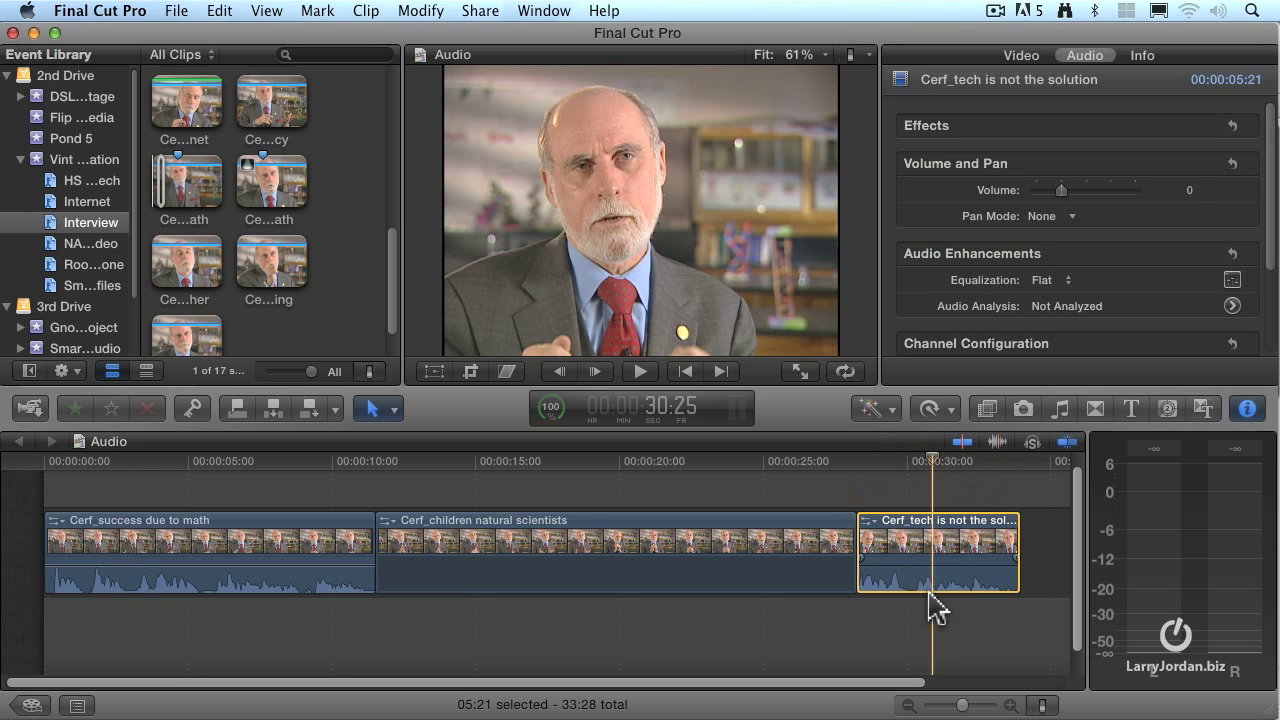
click(366, 10)
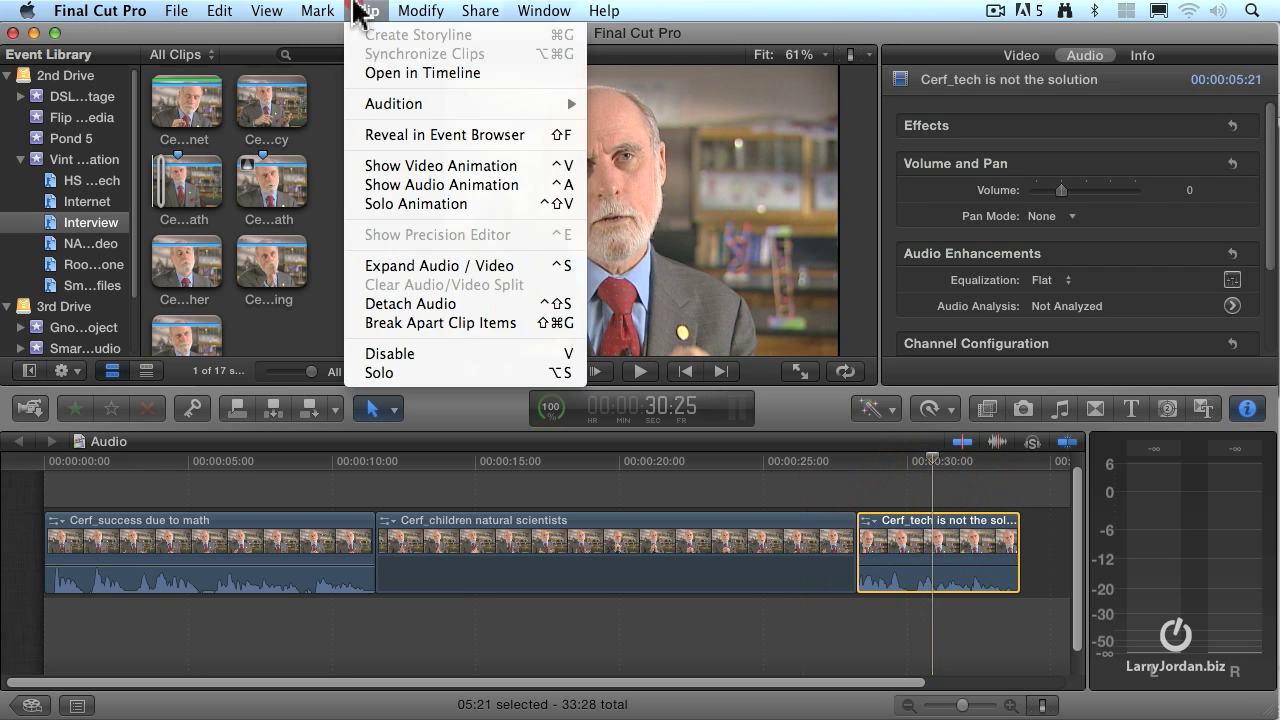
click(447, 306)
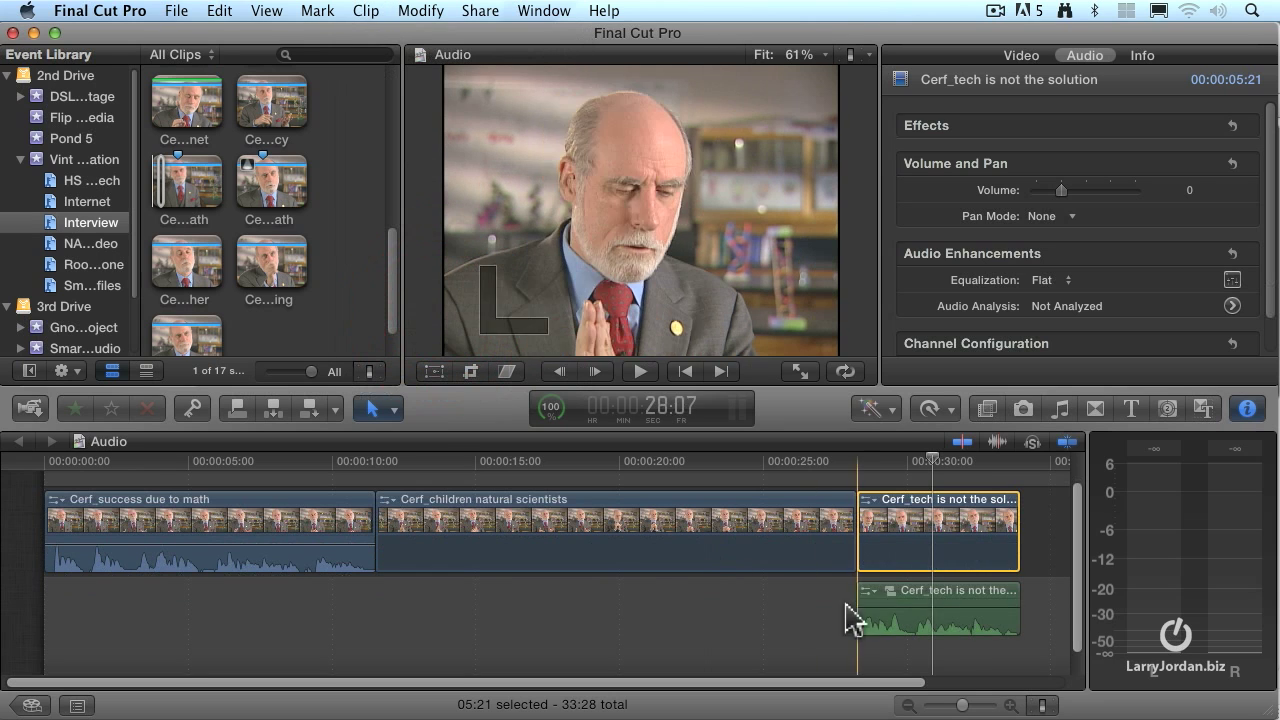
click(945, 610)
key(Delete)
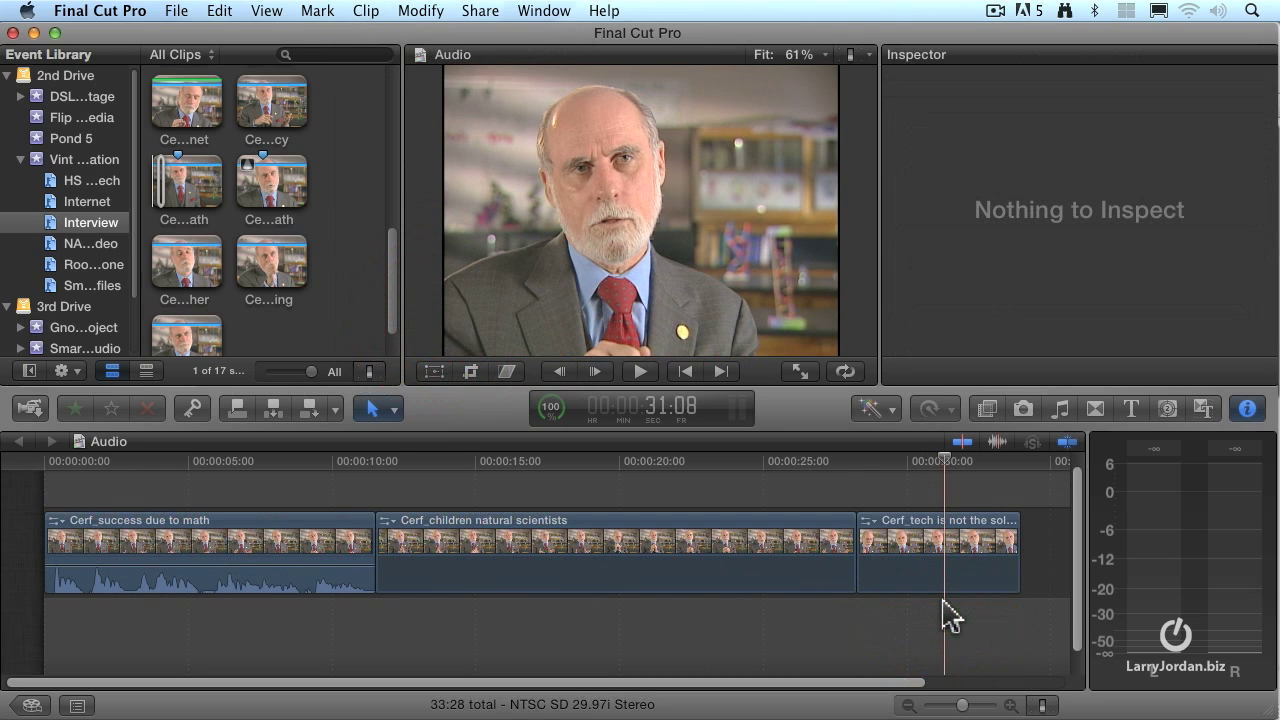